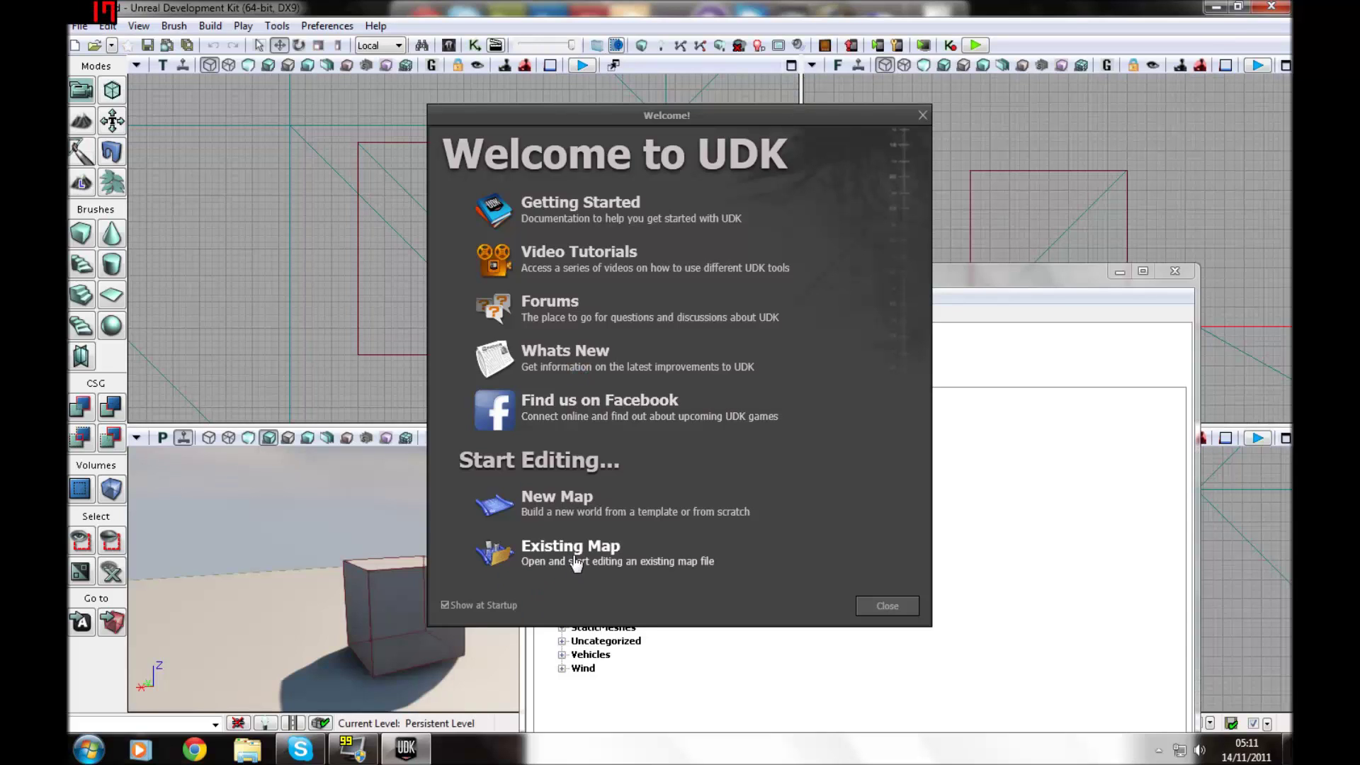
Open the existing map Testmaplighintg.udk, and clear the Welcome and Actor Classes windows off the viewports
left_click(572, 555)
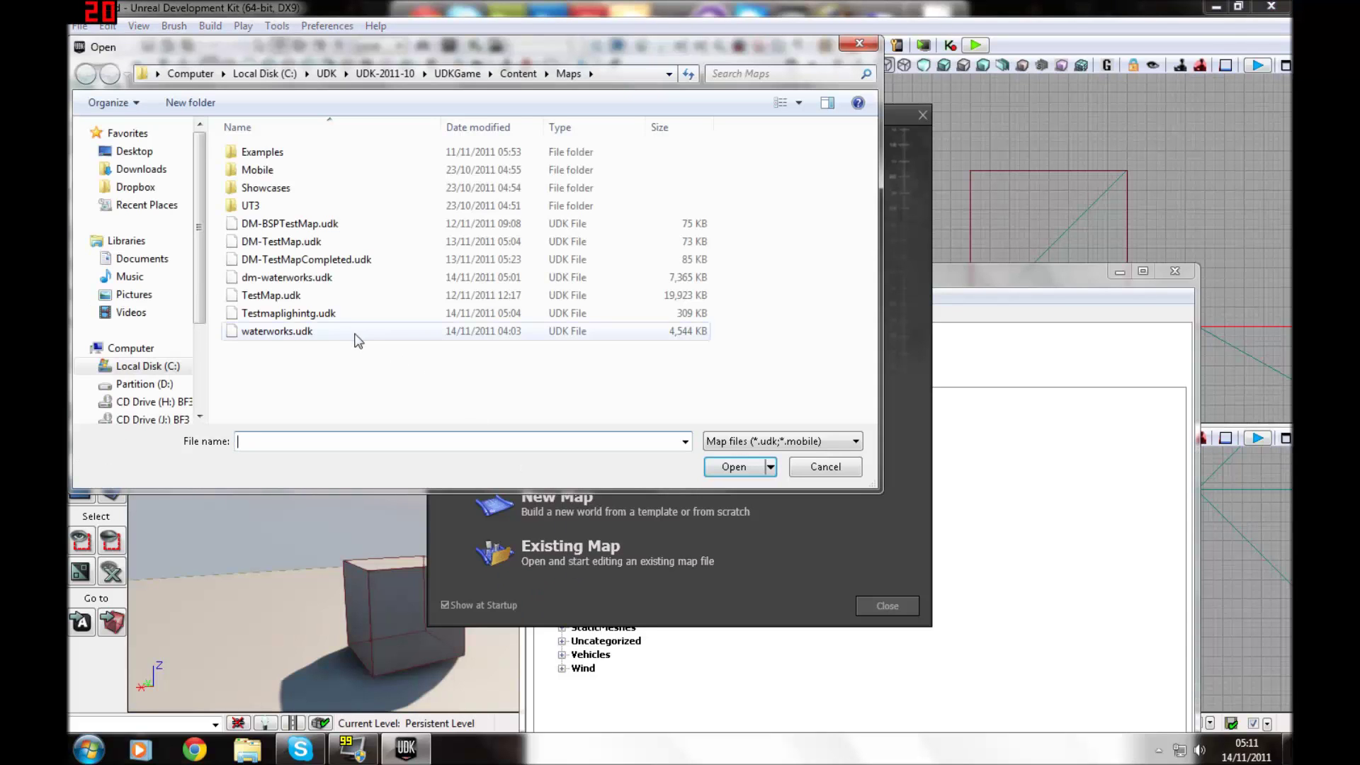
double_click(333, 316)
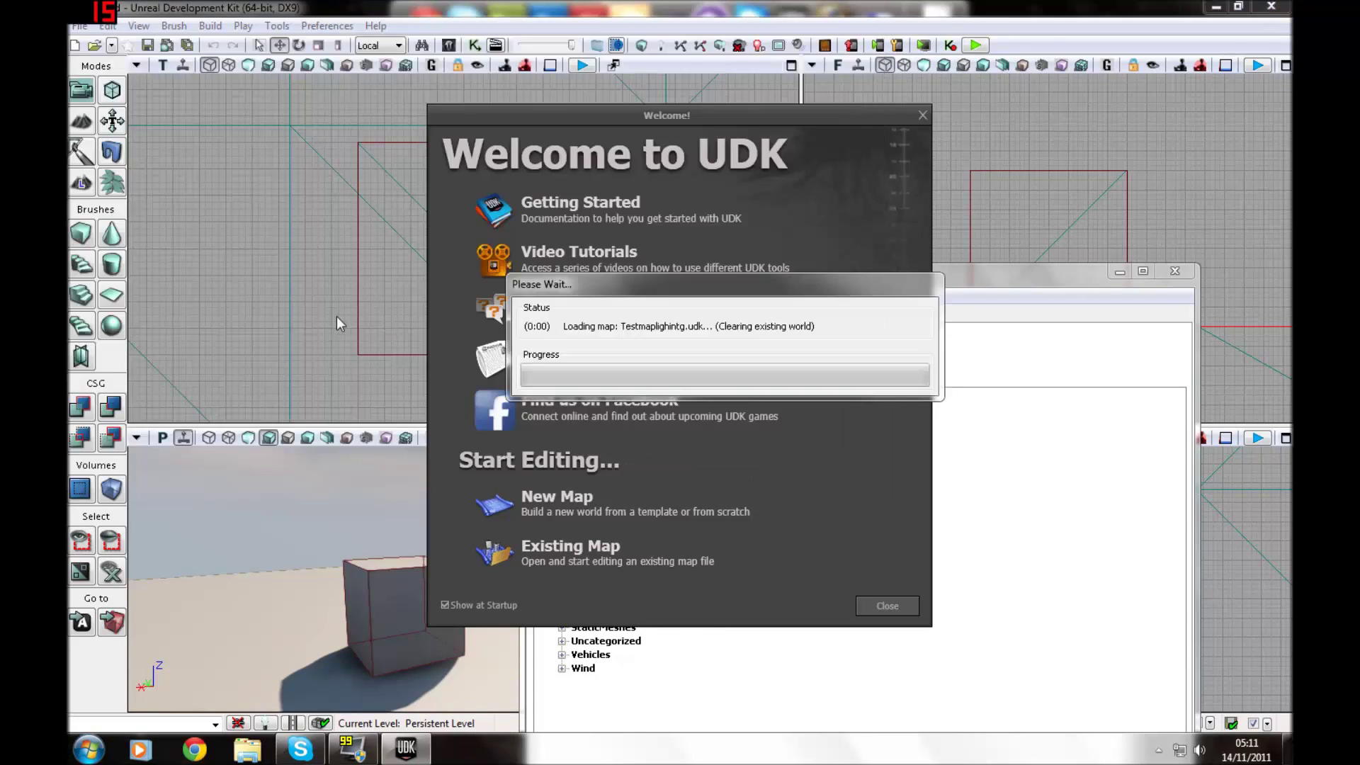
left_click(888, 606)
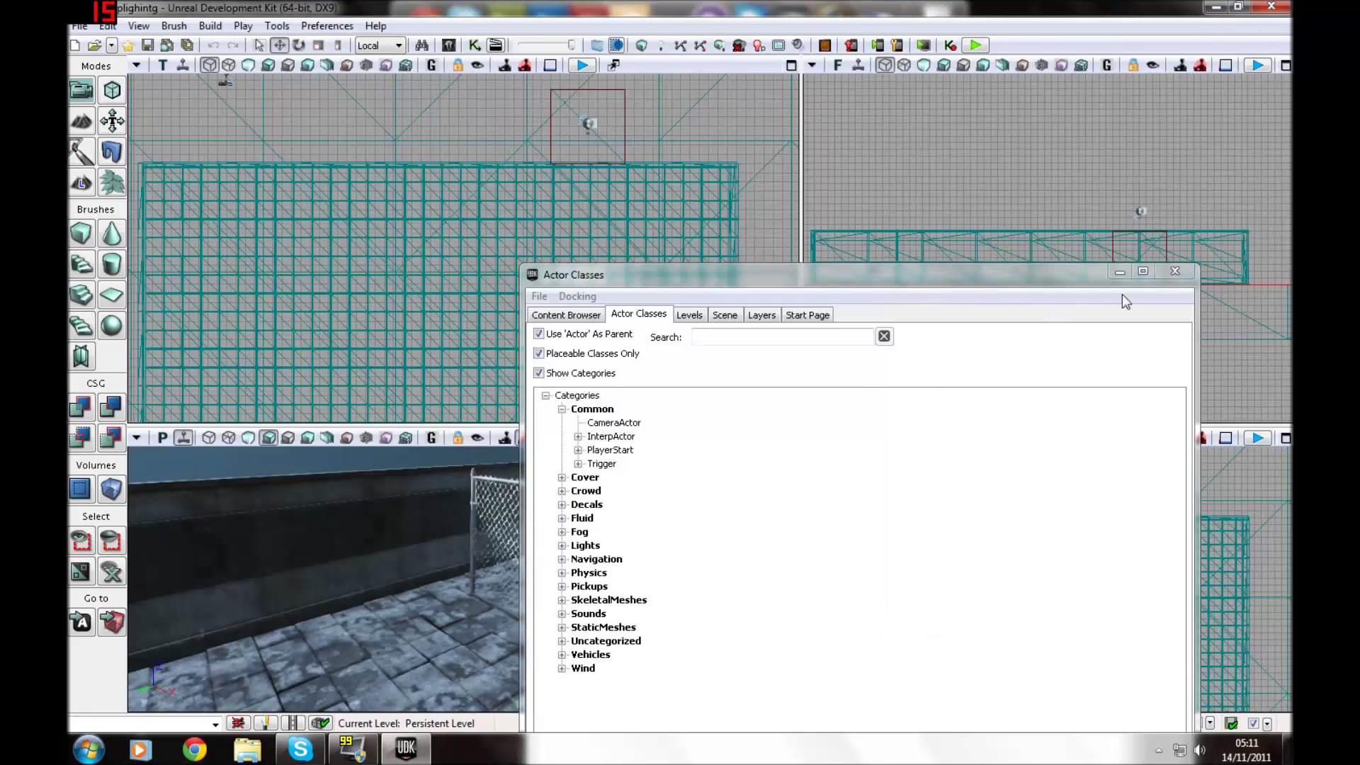
left_click(1116, 273)
Select the chain-link fence panel and move it along its Y axis, farther out onto the open paved floor
right_click_drag(463, 578, 649, 559)
scroll(476, 558, "up", 3)
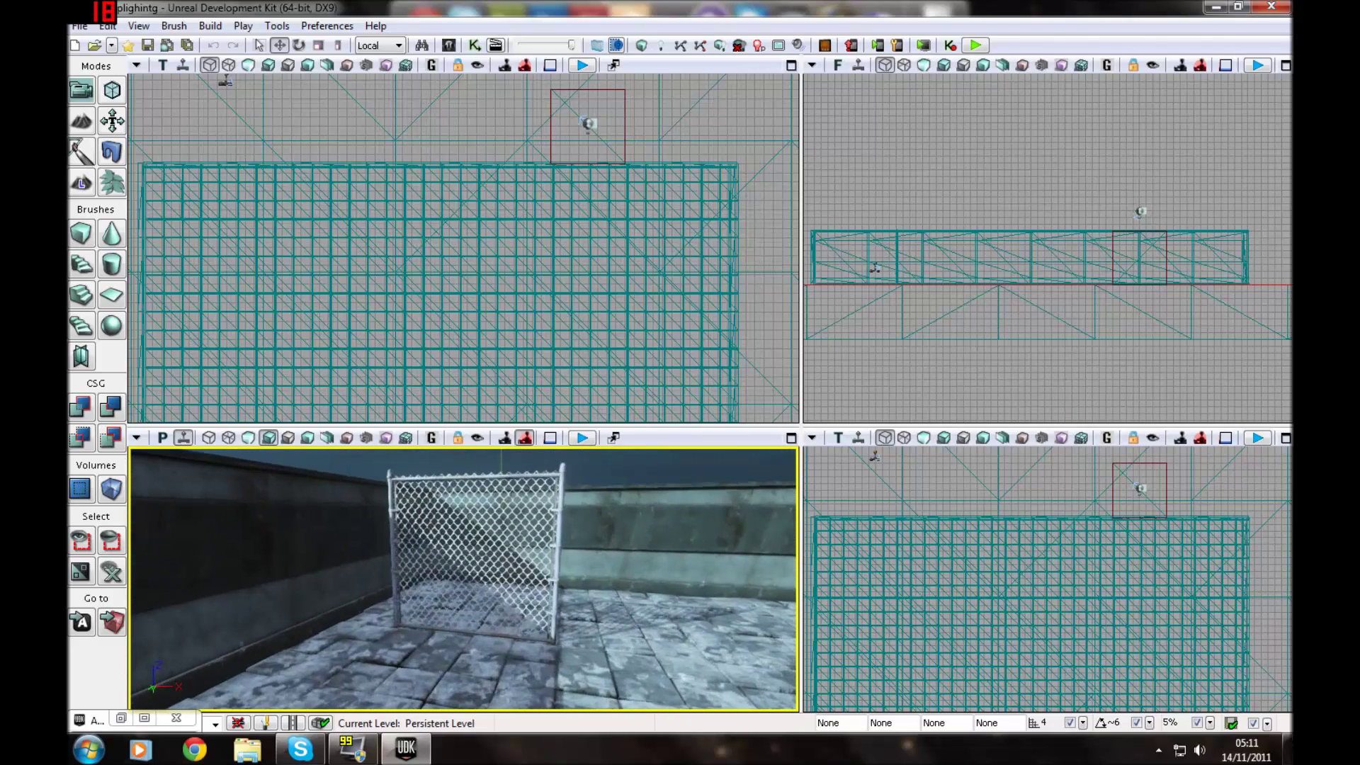
left_click(476, 558)
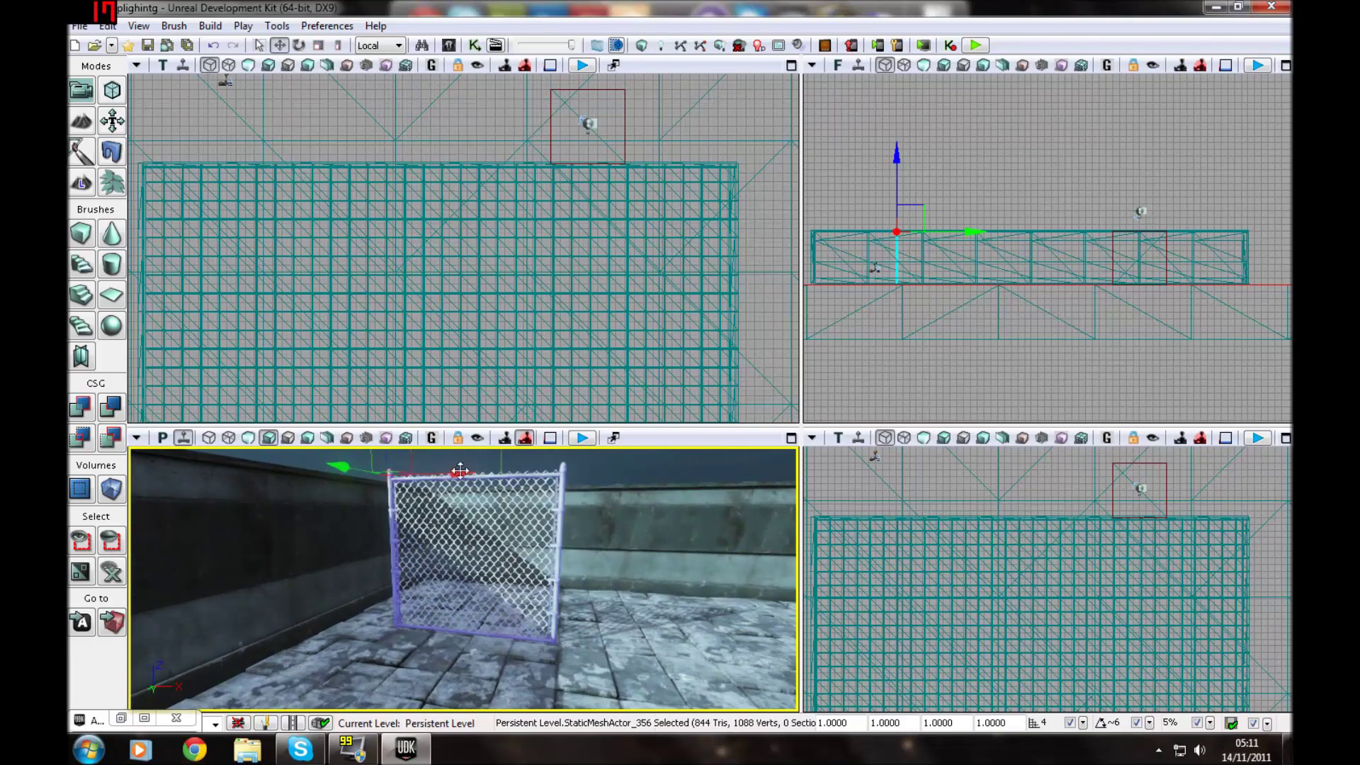
left_click_drag(462, 472, 577, 530, "shift")
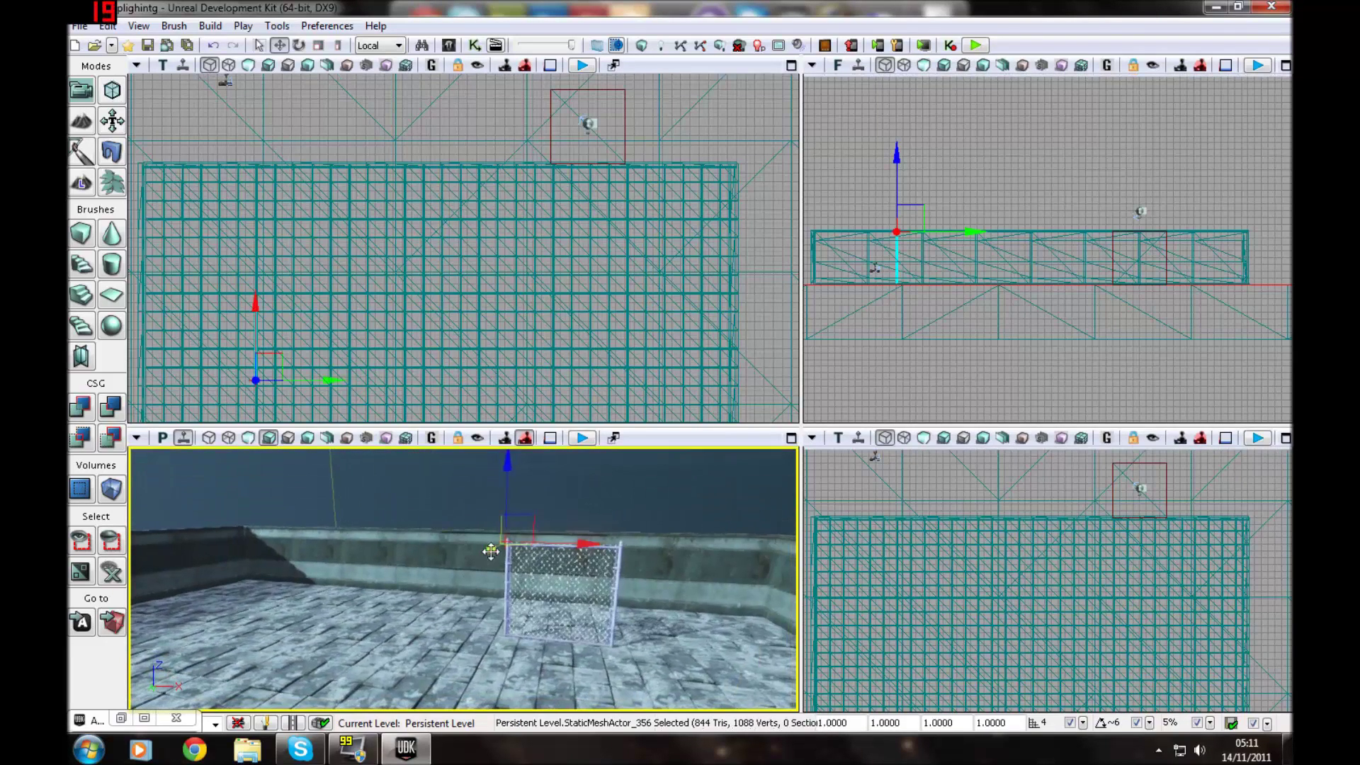
left_click_drag(492, 546, 384, 616)
right_click_drag(383, 616, 312, 645)
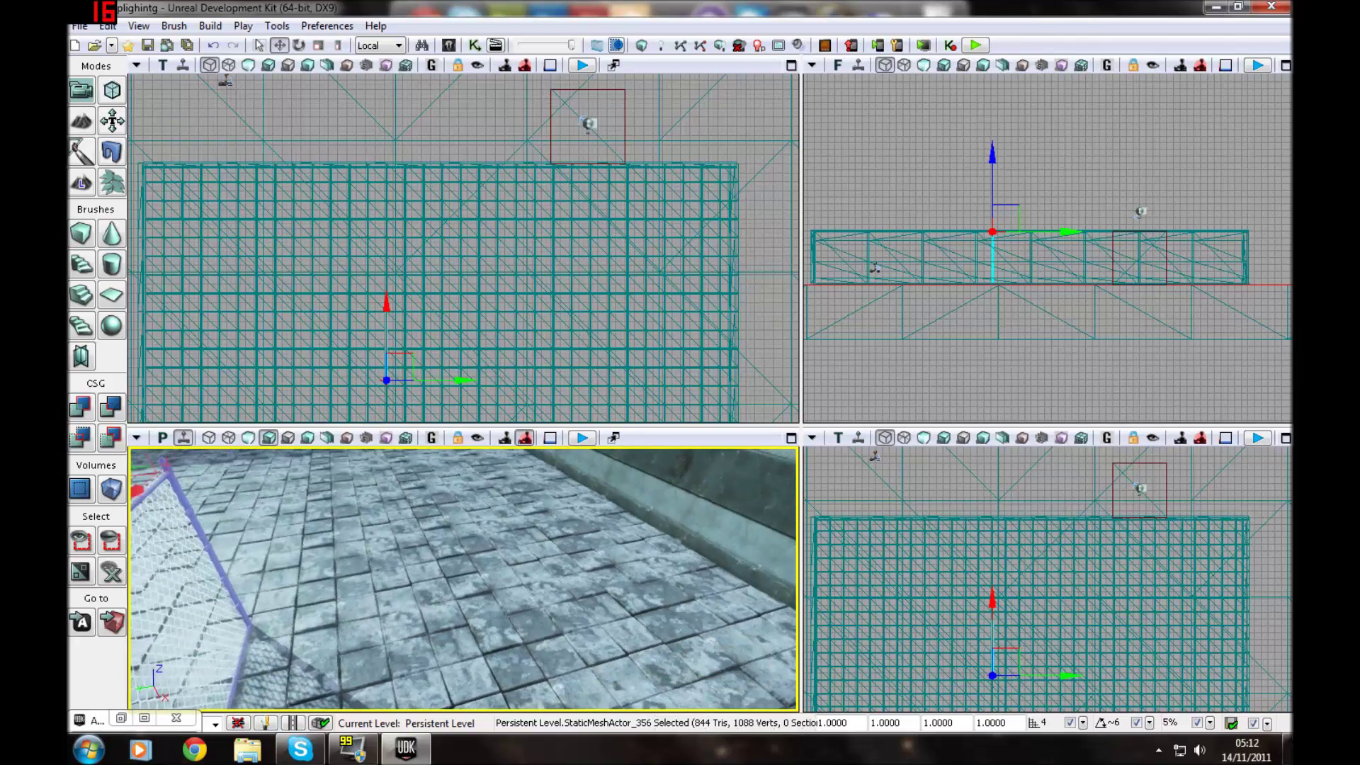
Place a PointLight actor from the Lights category on the floor beside the chain-link fence
left_click(121, 717)
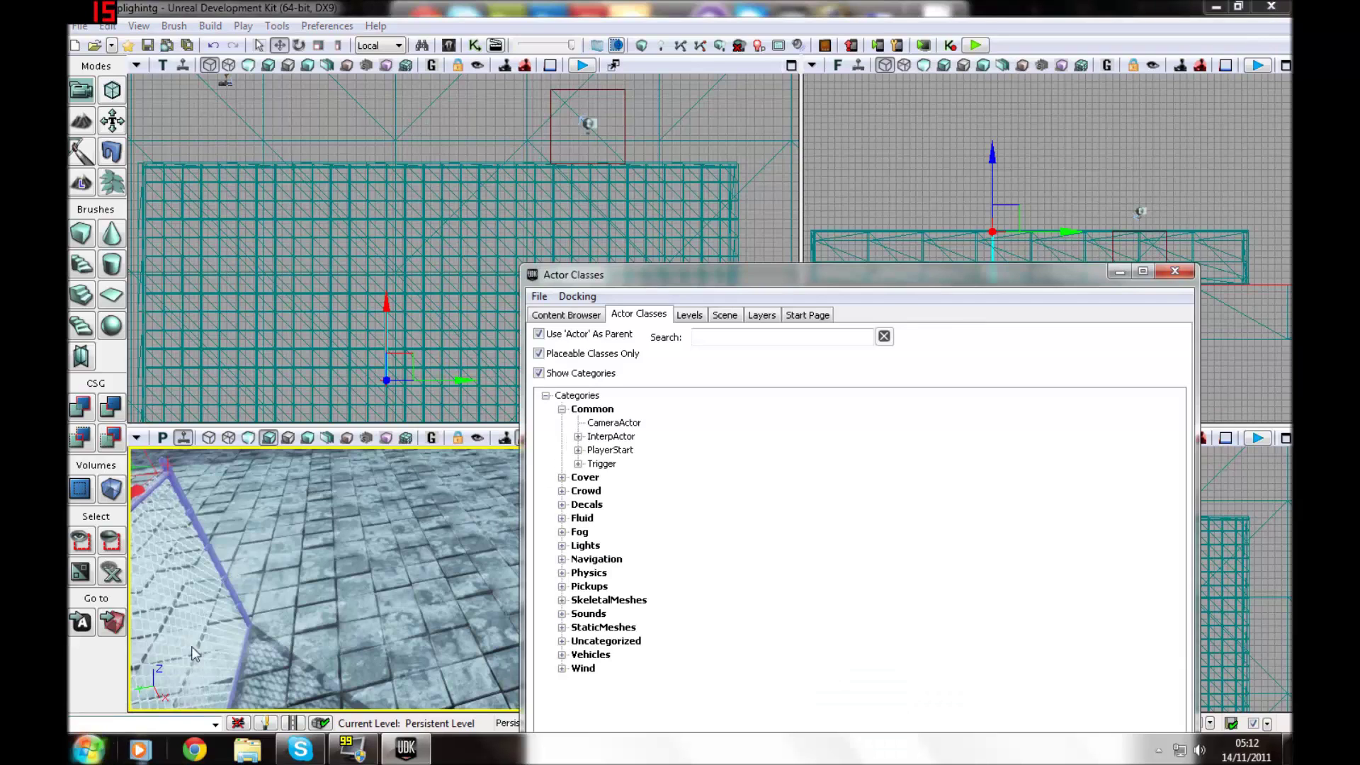
right_click_drag(245, 609, 192, 648)
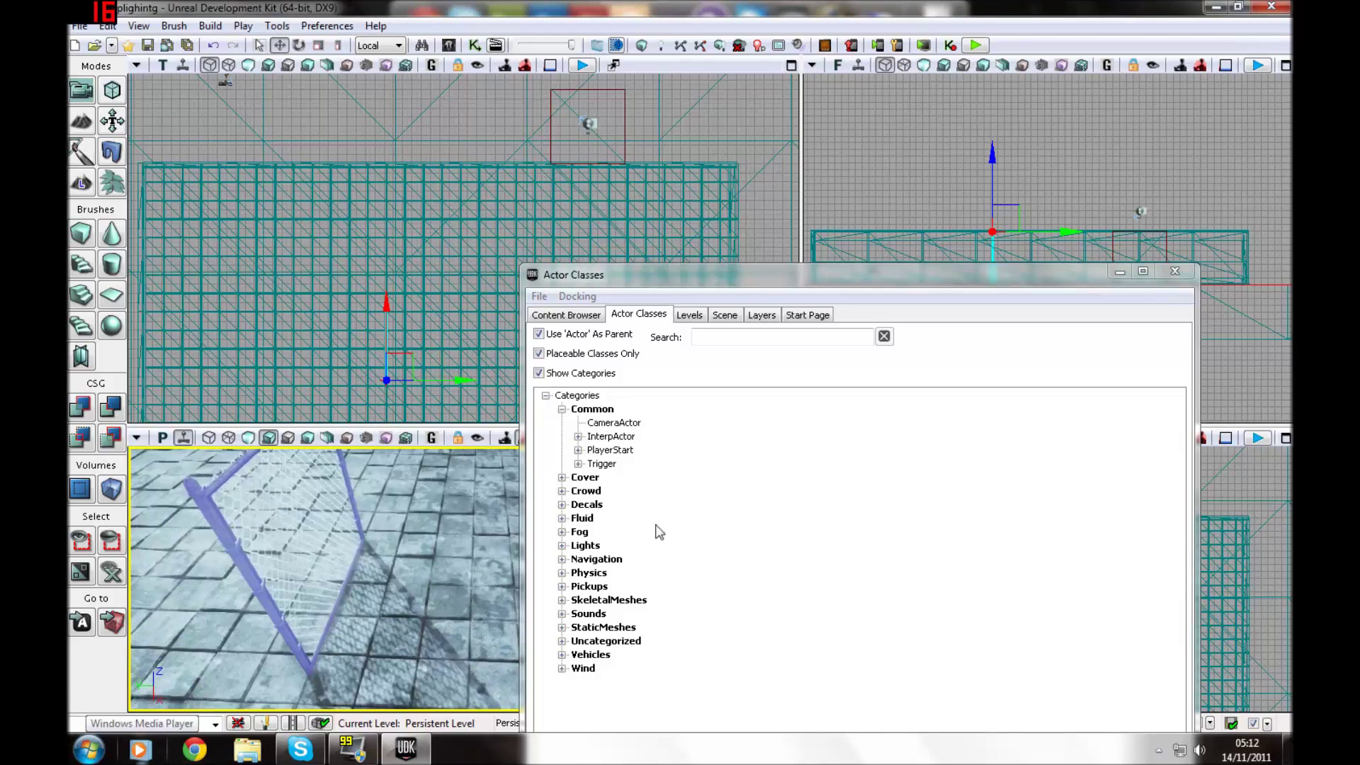
double_click(585, 544)
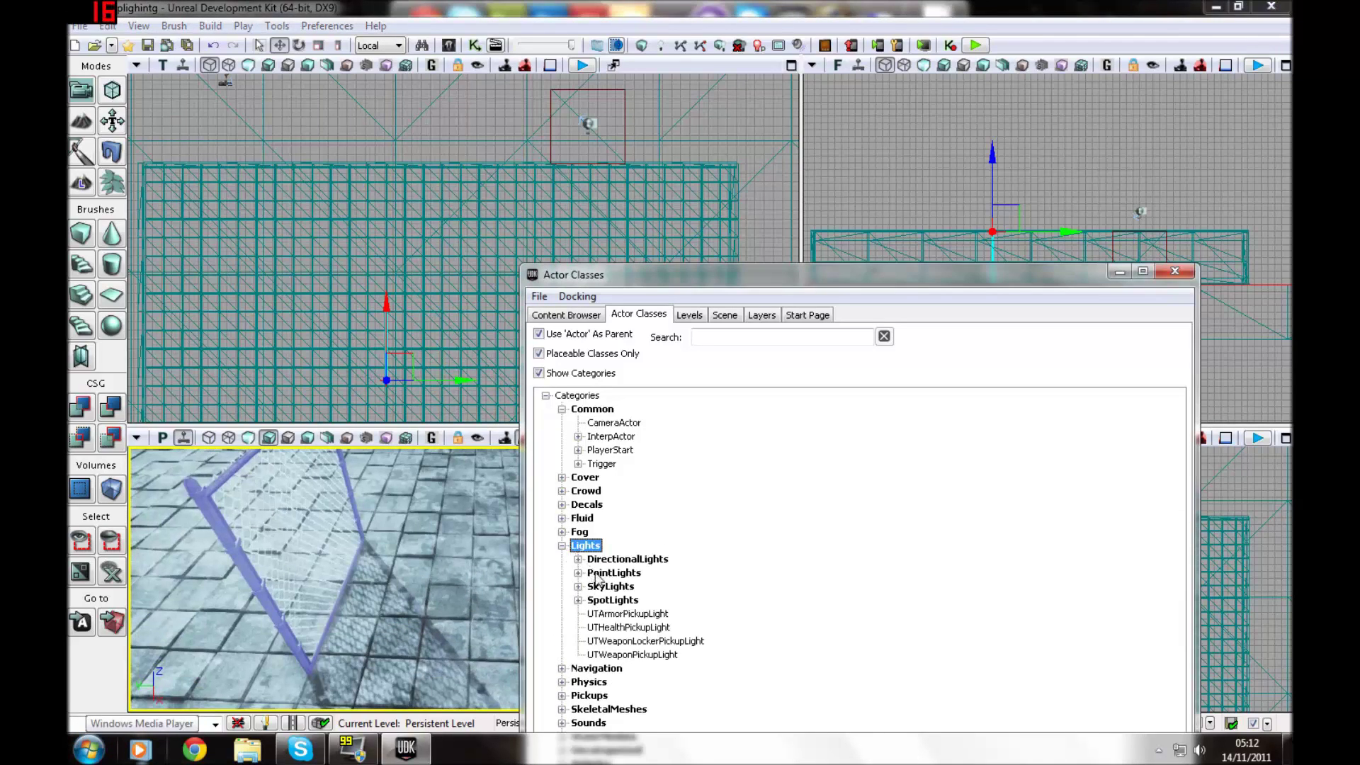
left_click(580, 572)
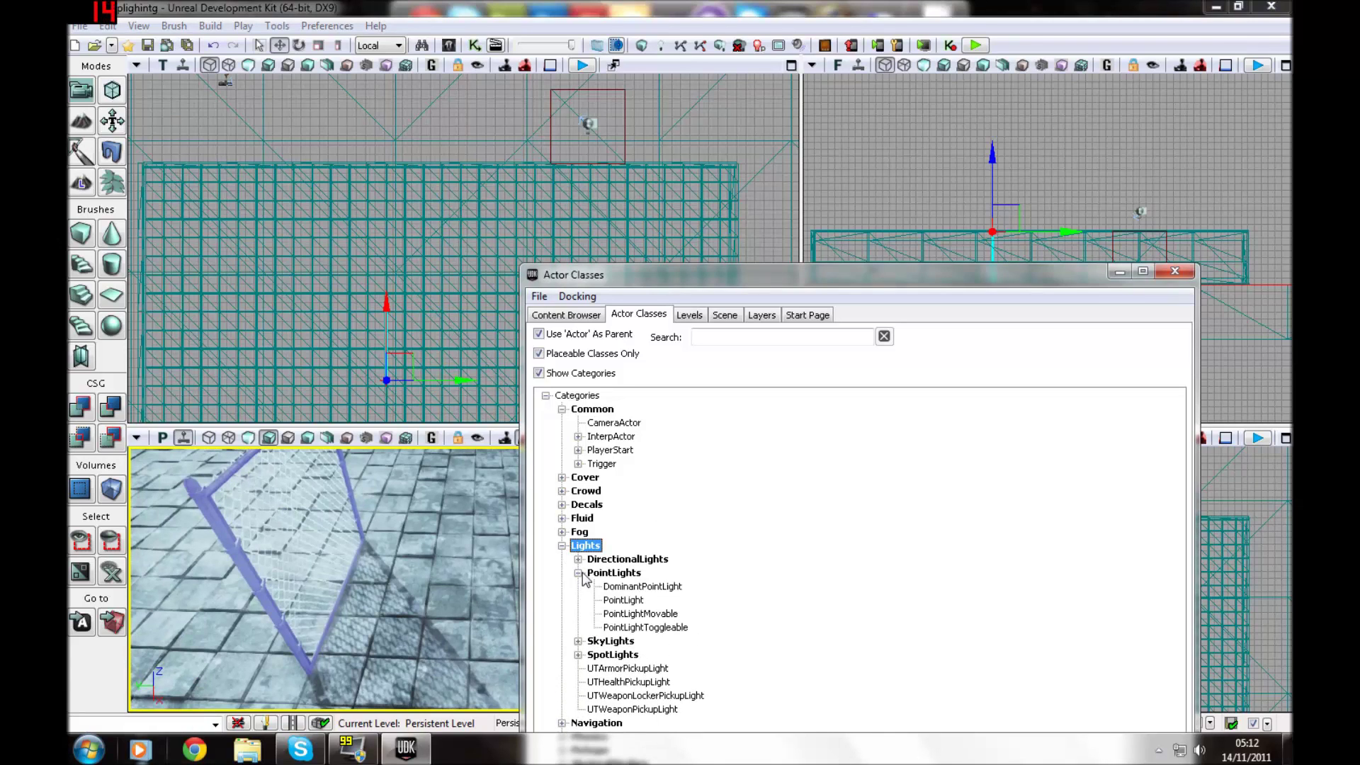
left_click(624, 600)
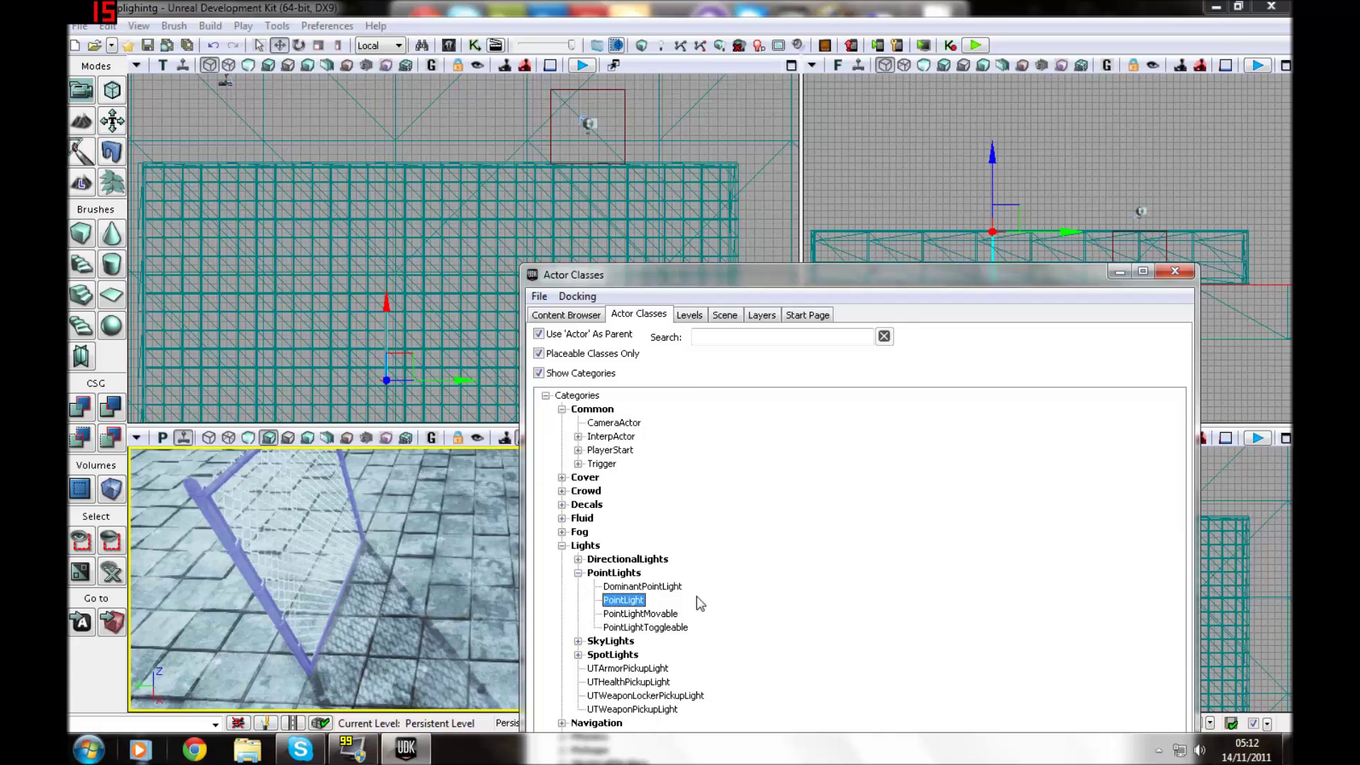
left_click_drag(640, 607, 473, 604)
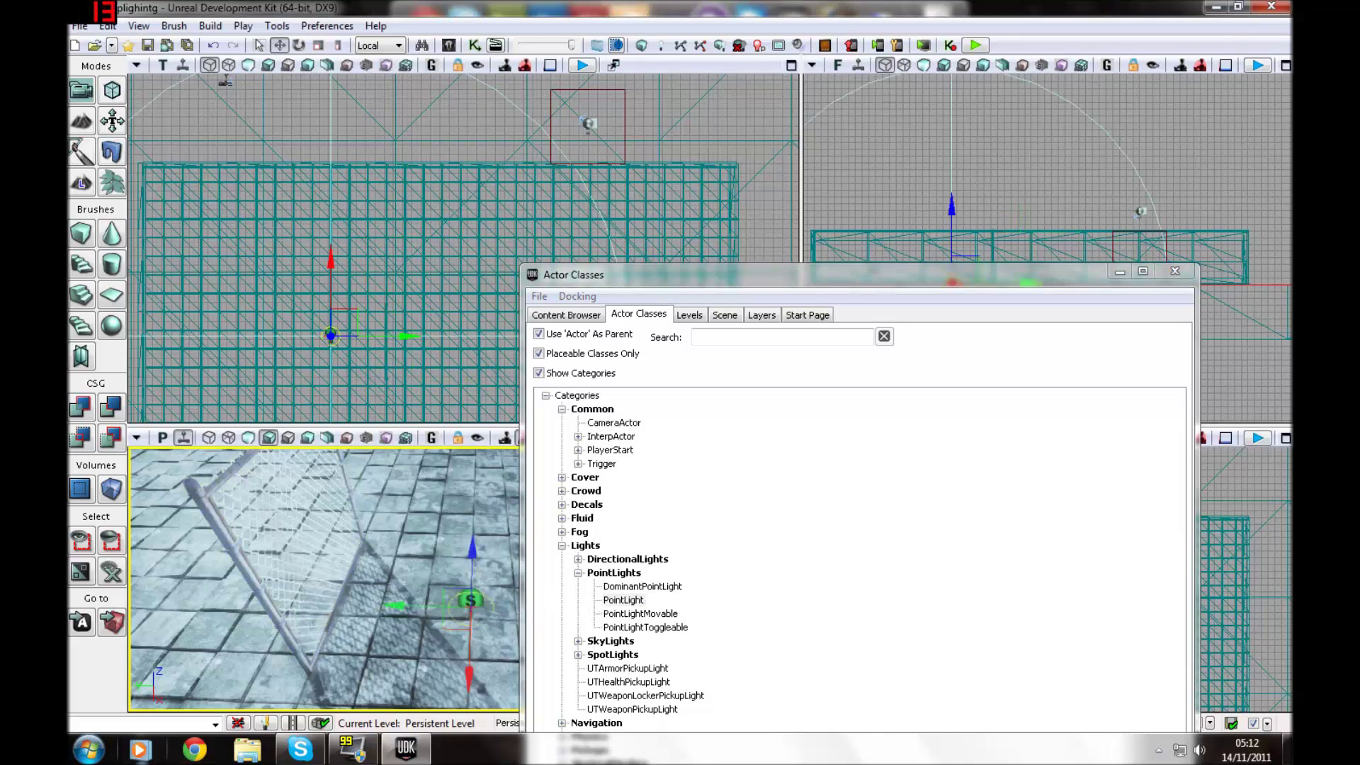
Raise the point light along its Z axis to about the middle of the fence's height
right_click_drag(489, 569, 435, 590)
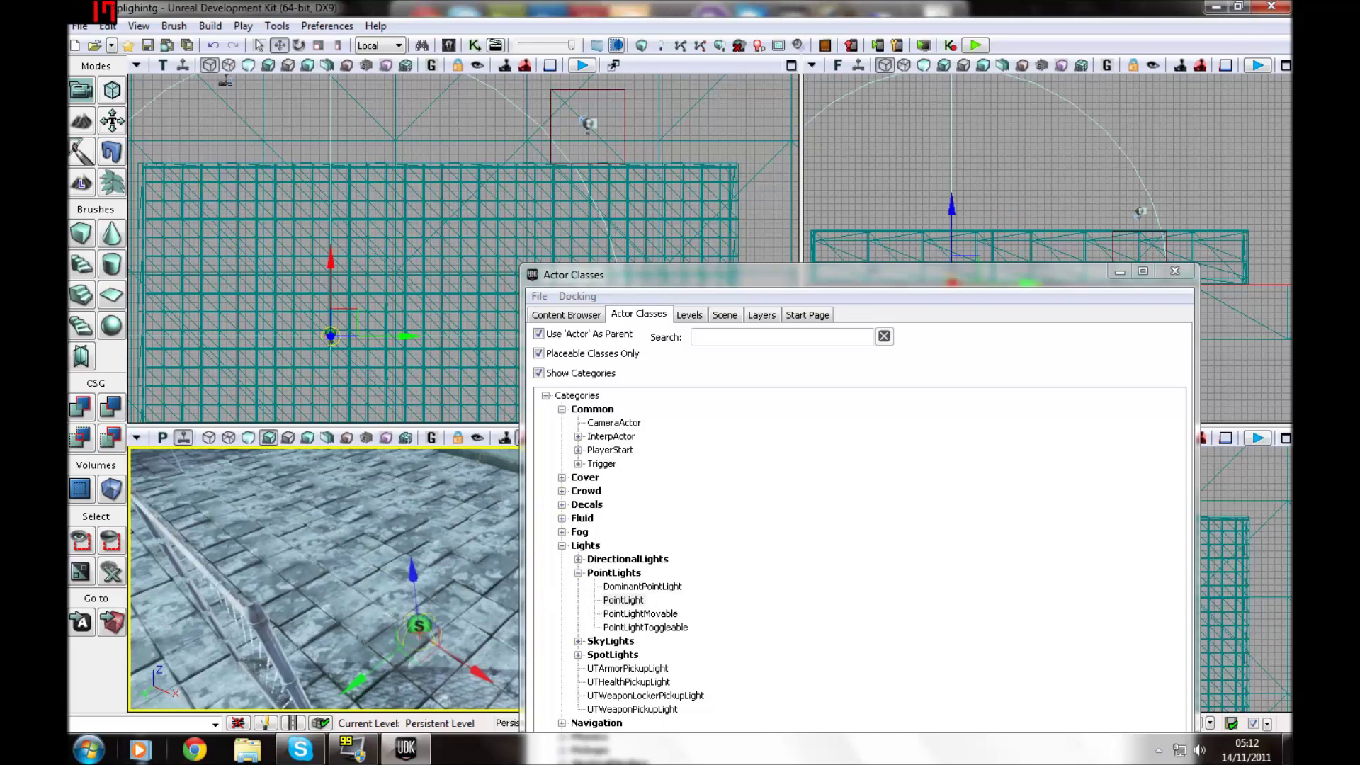
left_click_drag(418, 574, 405, 484)
right_click_drag(405, 484, 312, 488)
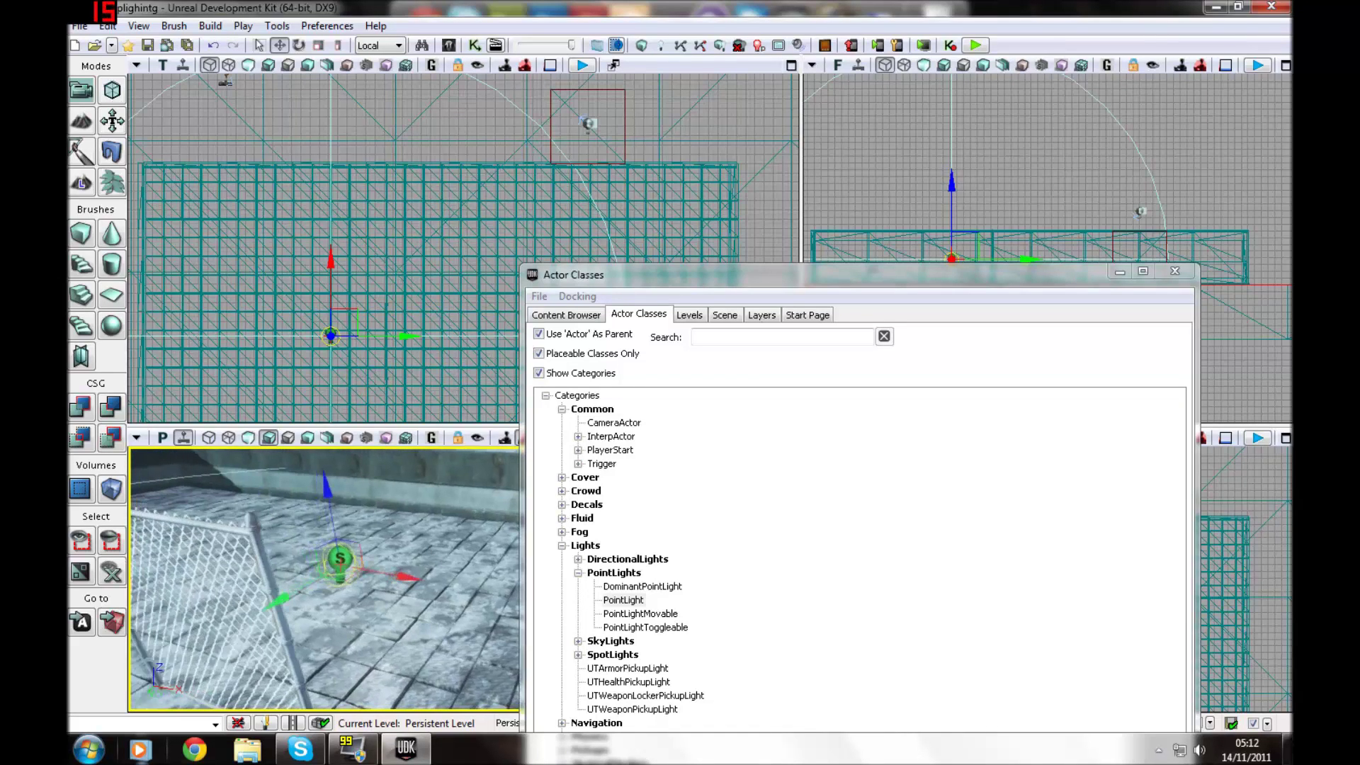
Reposition the point light horizontally so it sits slightly farther to the side of the chain-link fence
left_click(248, 581)
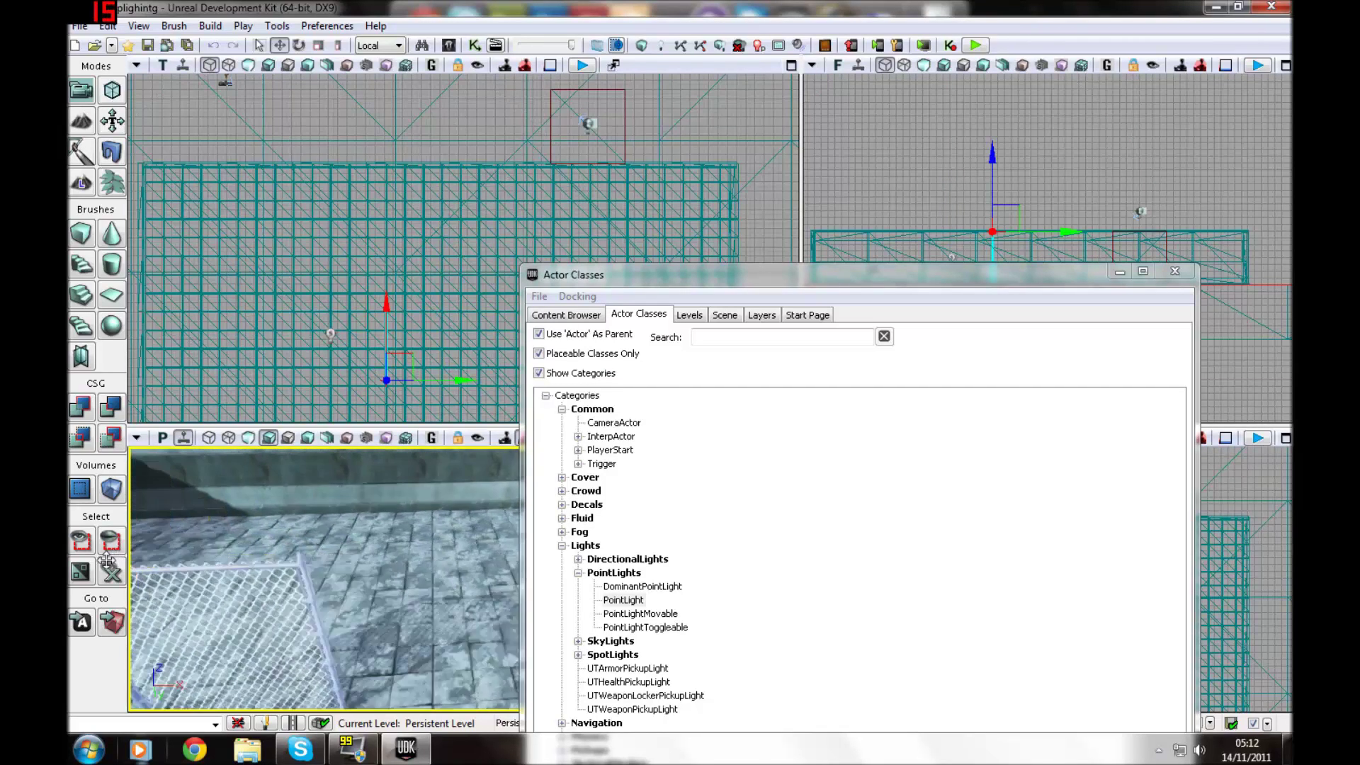
right_click_drag(78, 595, 155, 630)
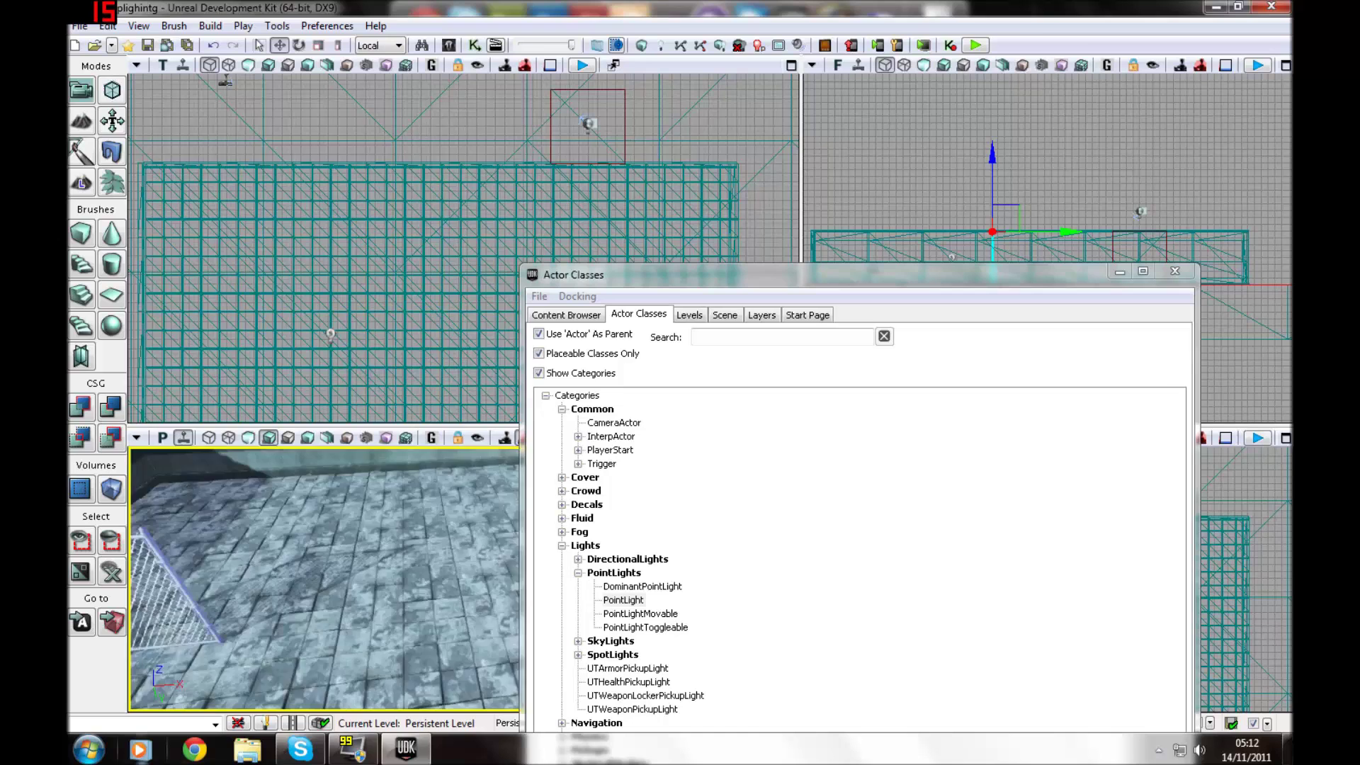
right_click(375, 537)
left_click(351, 537)
left_click(350, 537)
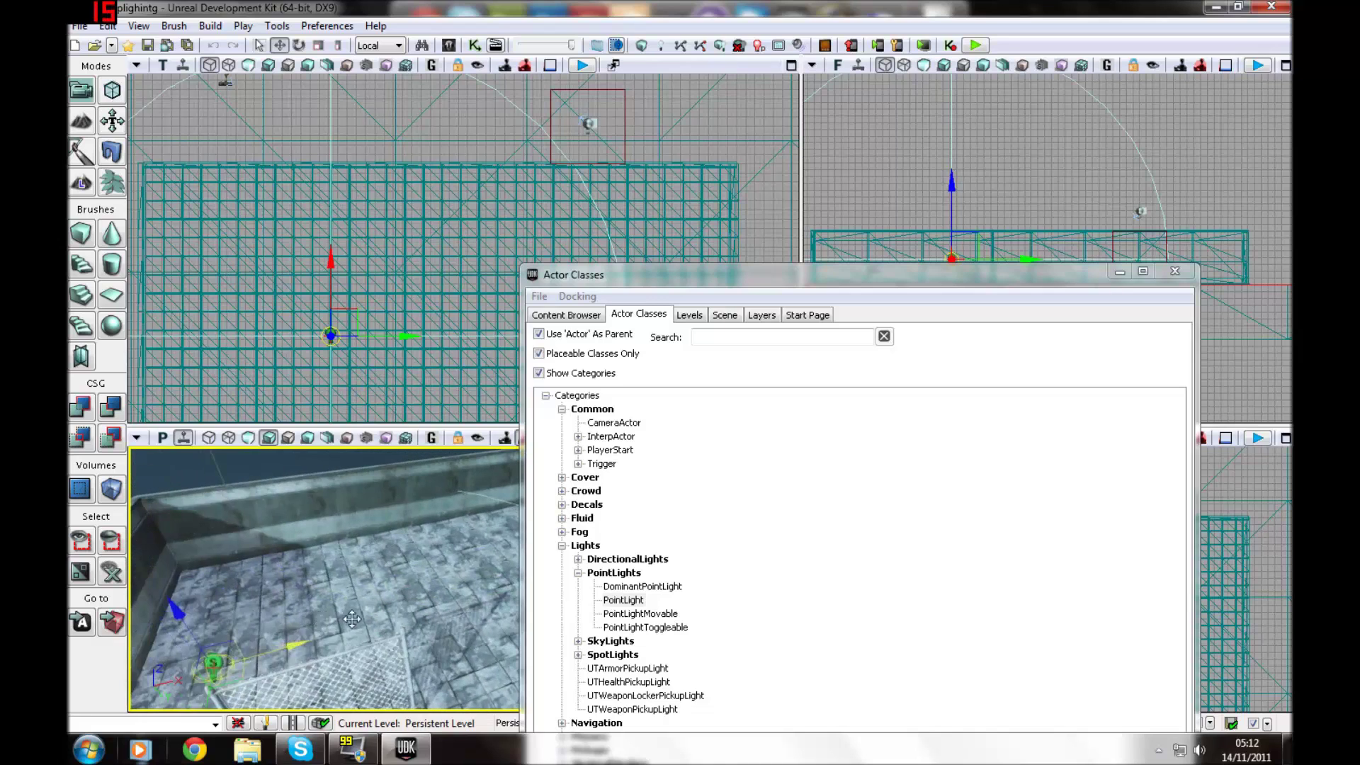
left_click_drag(404, 615, 326, 633)
mouse_move(325, 634)
right_mouse_down()
mouse_move(319, 680)
mouse_move(276, 663)
mouse_move(326, 637)
right_mouse_up()
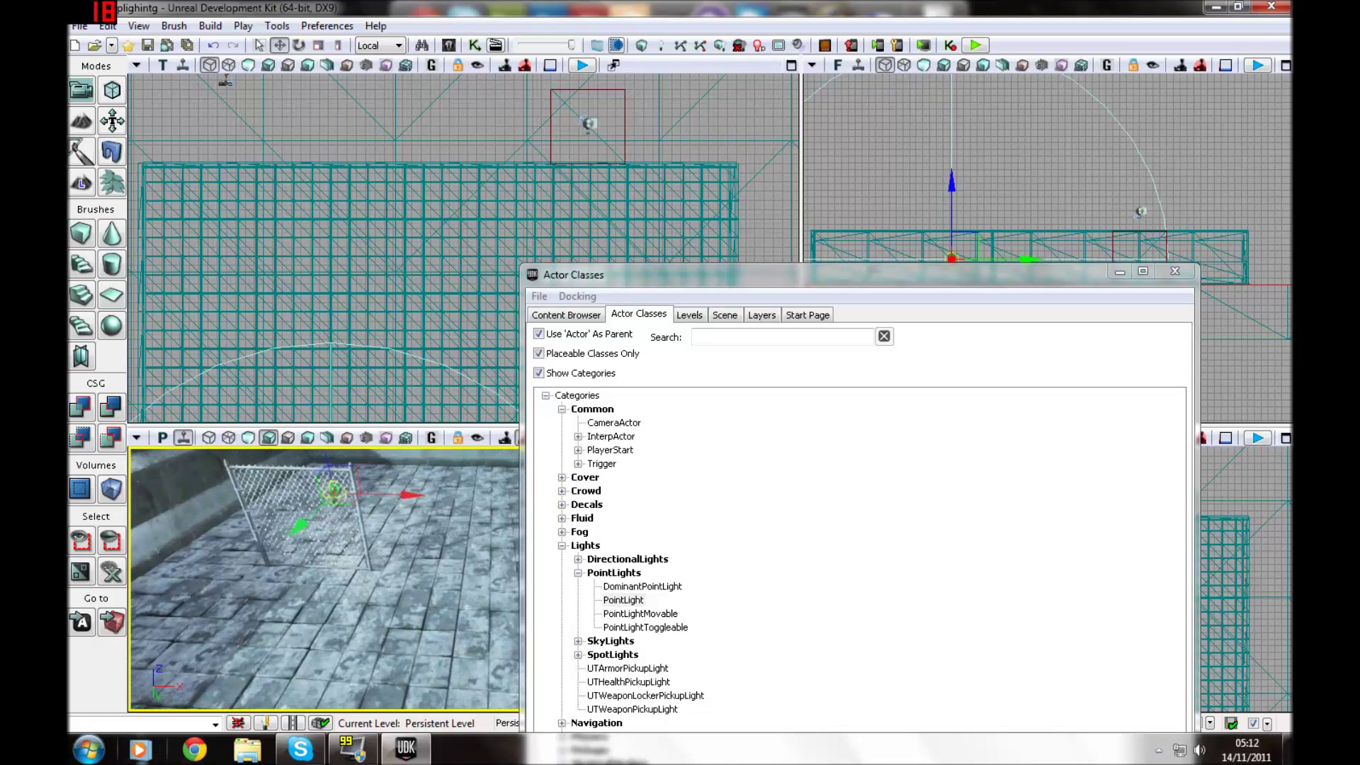
left_click_drag(308, 517, 316, 507)
mouse_move(429, 491)
left_mouse_down()
mouse_move(505, 502)
mouse_move(420, 497)
left_mouse_up()
Minimize the Actor Classes window and delete the map's original light above the level, keeping only the new point light
left_click(1121, 273)
right_click_drag(624, 567, 772, 521)
right_click_drag(464, 580, 349, 608)
left_click(538, 505)
right_click_drag(538, 505, 461, 492)
key("Delete")
left_click_drag(535, 489, 506, 489)
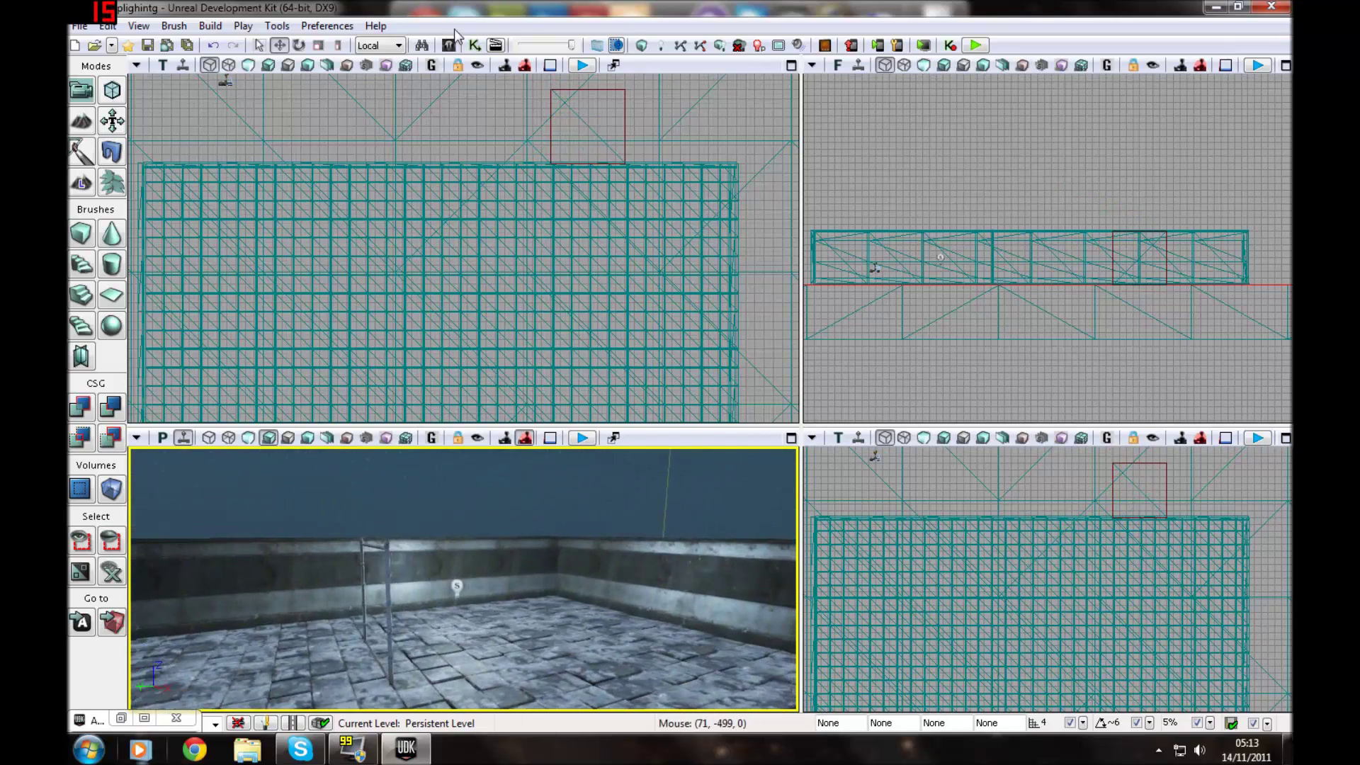
Build the lighting at Production quality with Use Lightmass turned off, and dismiss the Map Check results
left_click(665, 46)
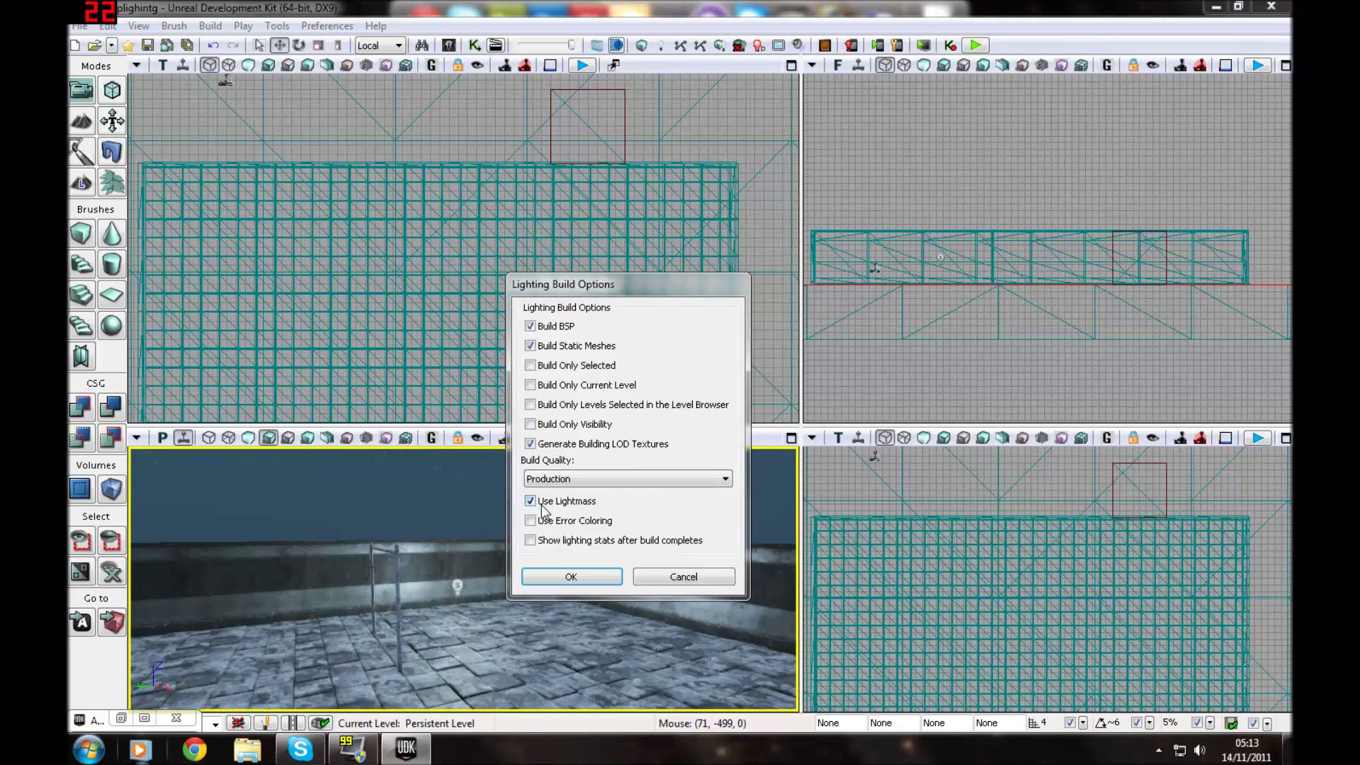
left_click(559, 480)
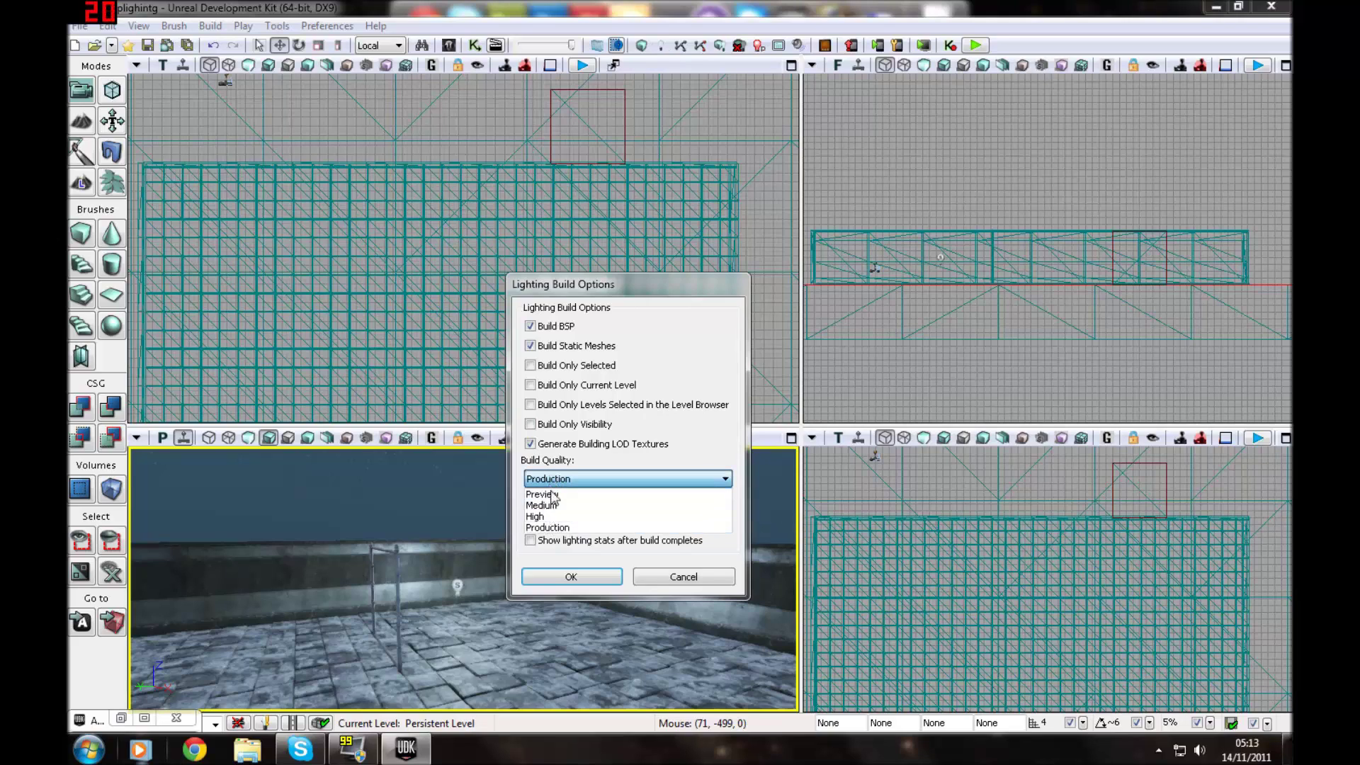
left_click(552, 527)
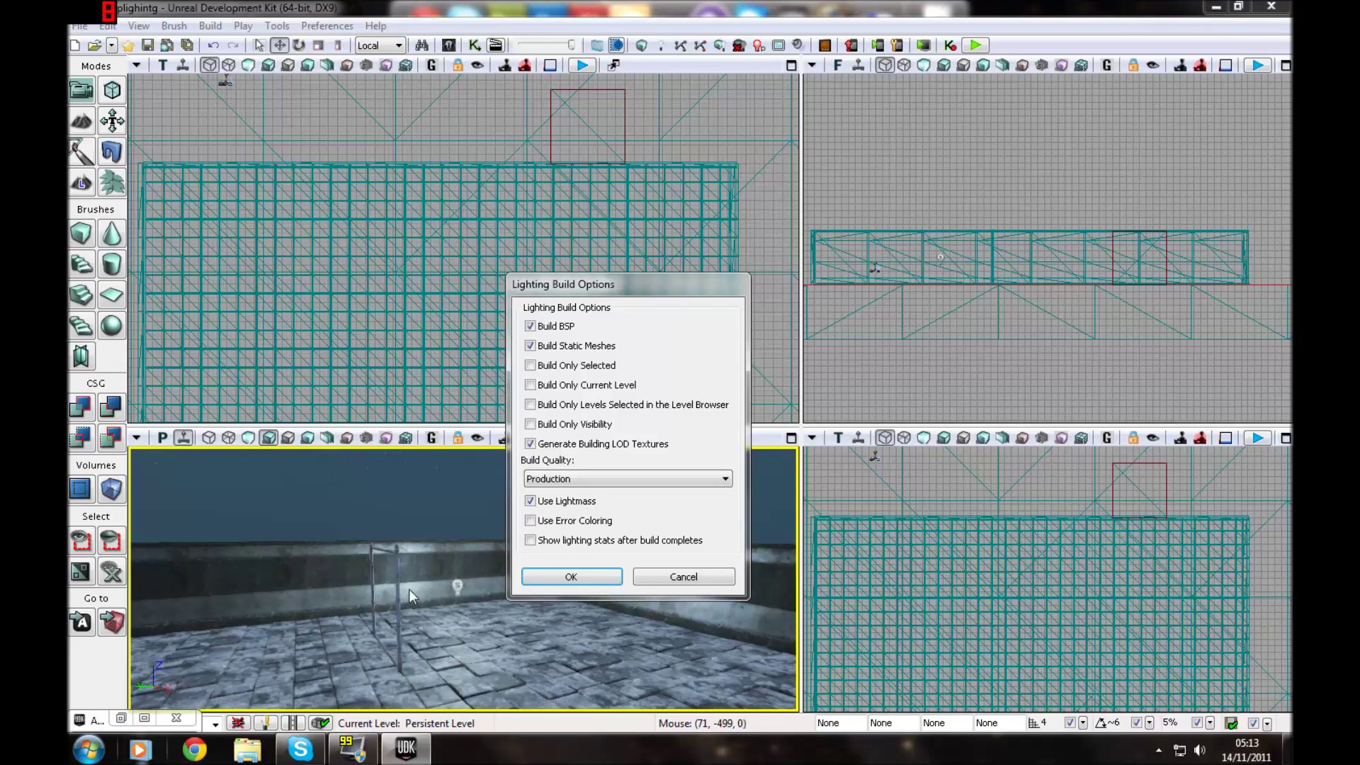
left_click(570, 503)
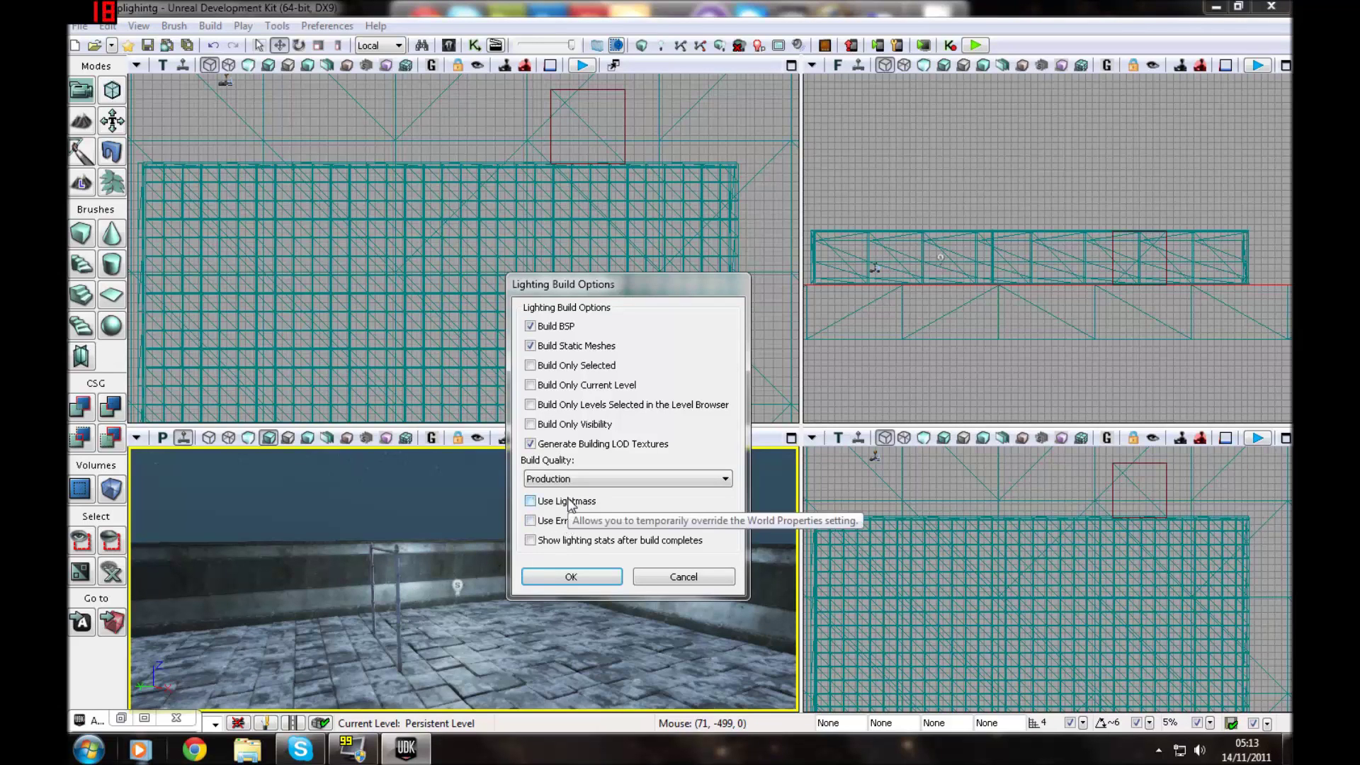
left_click(603, 576)
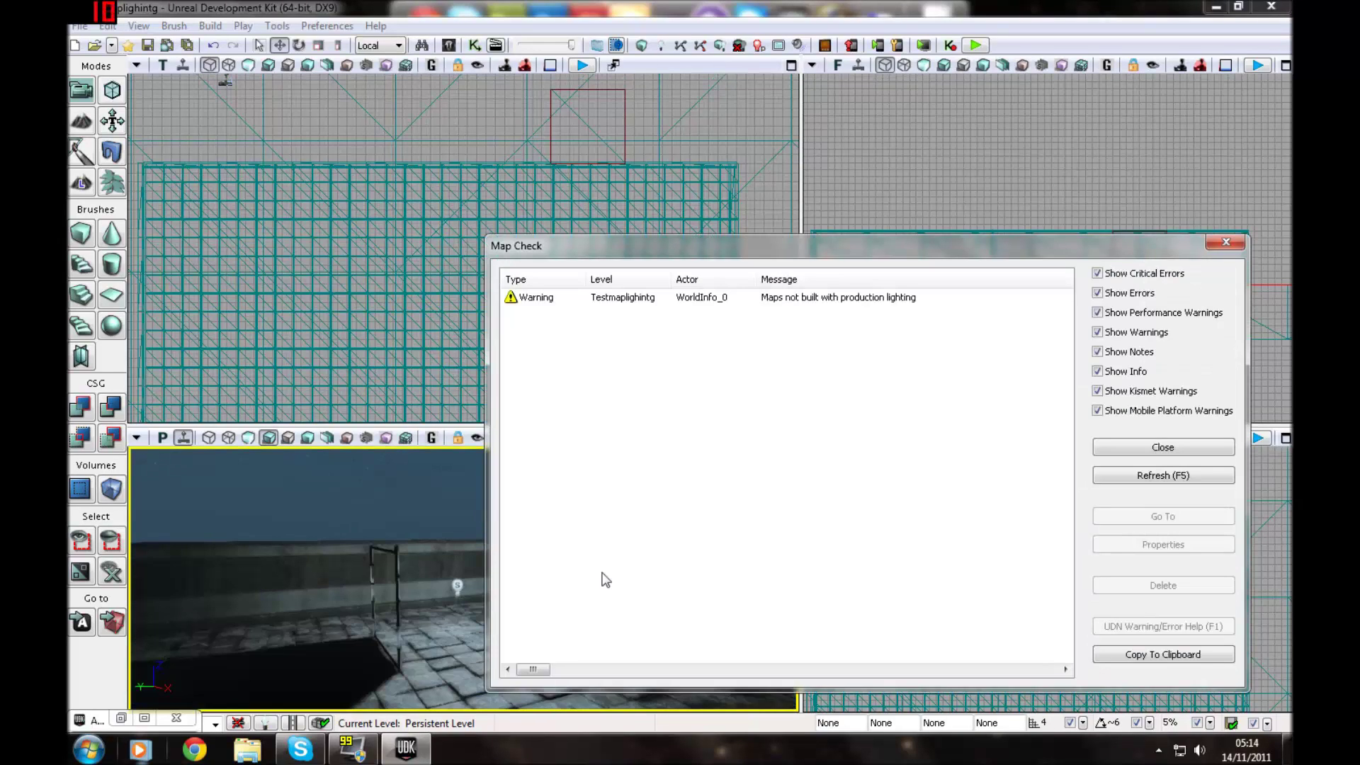
left_click(1168, 454)
Select the point light near the fence and shift it along its X axis across the floor
right_click_drag(637, 539, 354, 584)
left_click(632, 572)
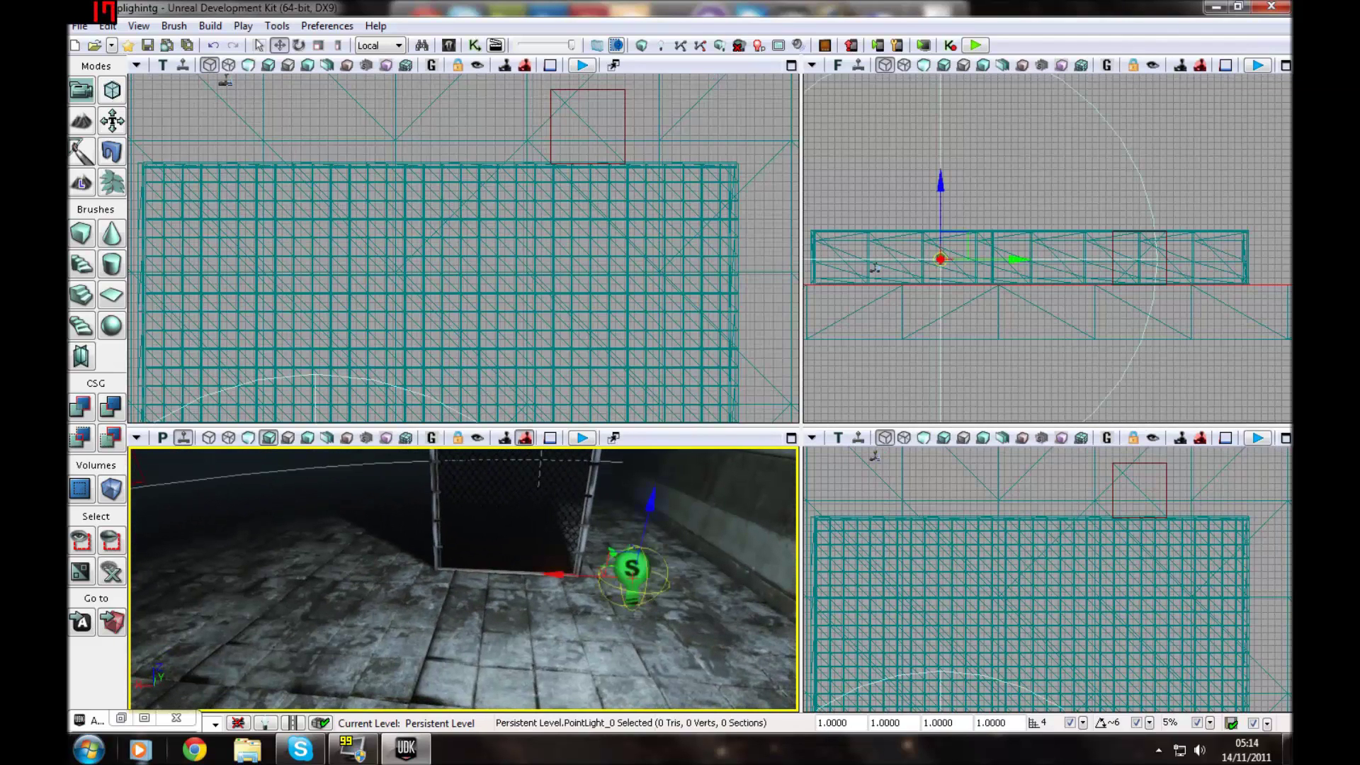
right_click_drag(632, 572, 575, 610)
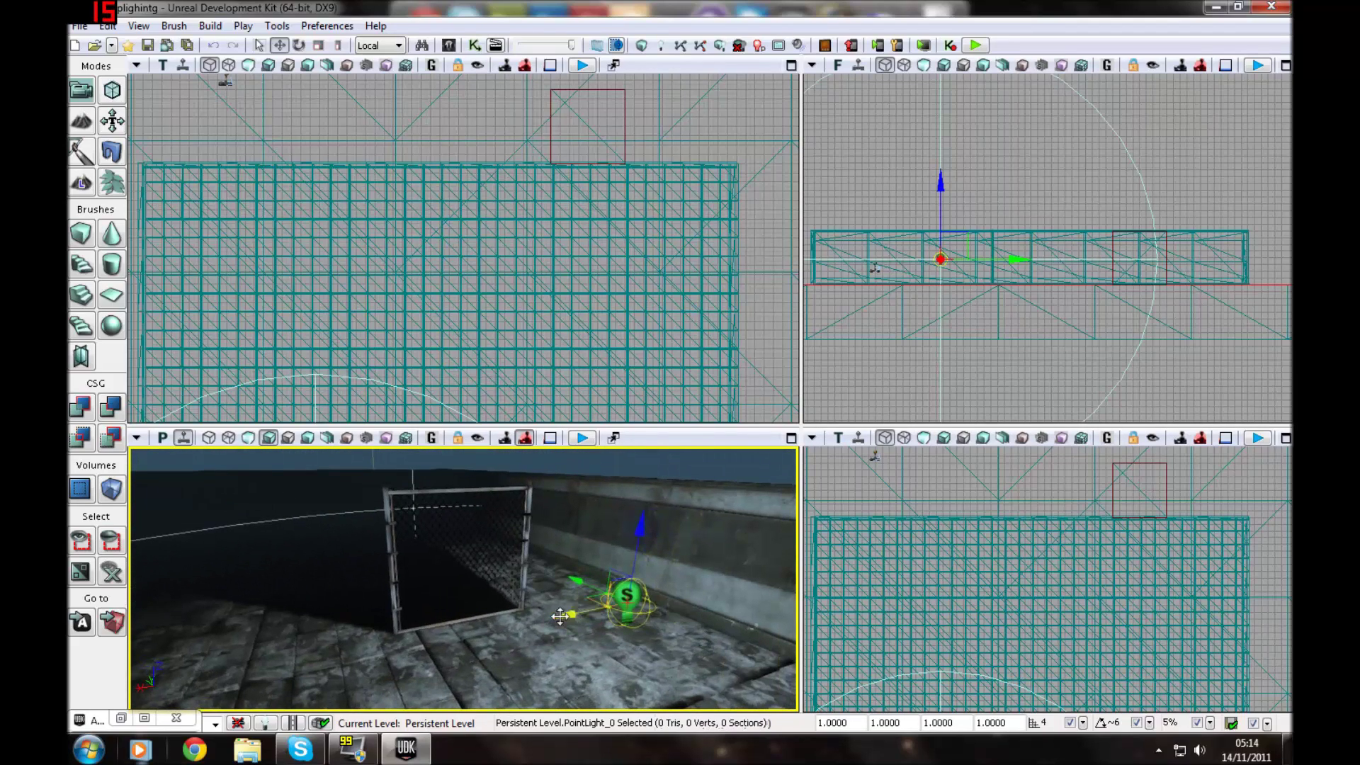
left_click_drag(559, 616, 336, 678)
right_click_drag(336, 678, 659, 698)
Examine the fence and point light in the perspective viewport using the Unlit view mode
right_click_drag(431, 651, 452, 644)
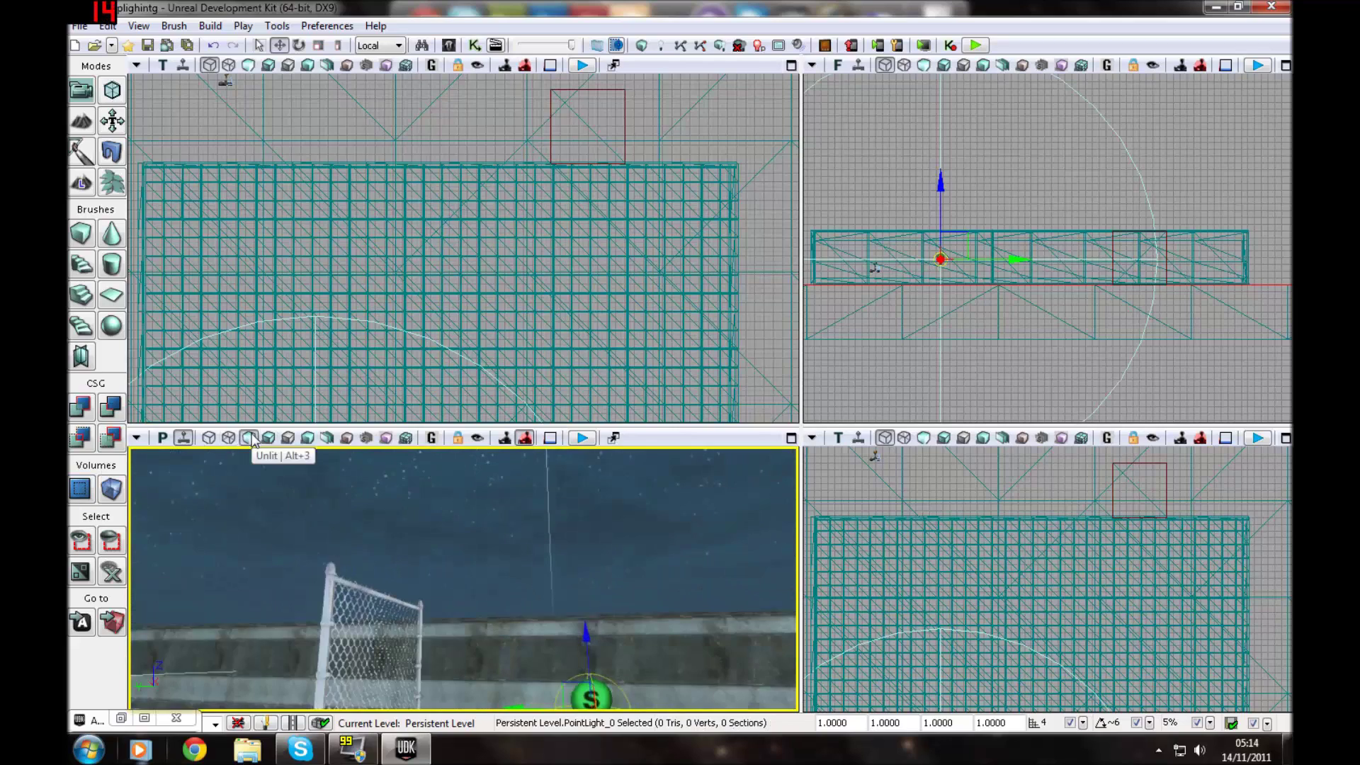
right_click_drag(396, 559, 450, 601)
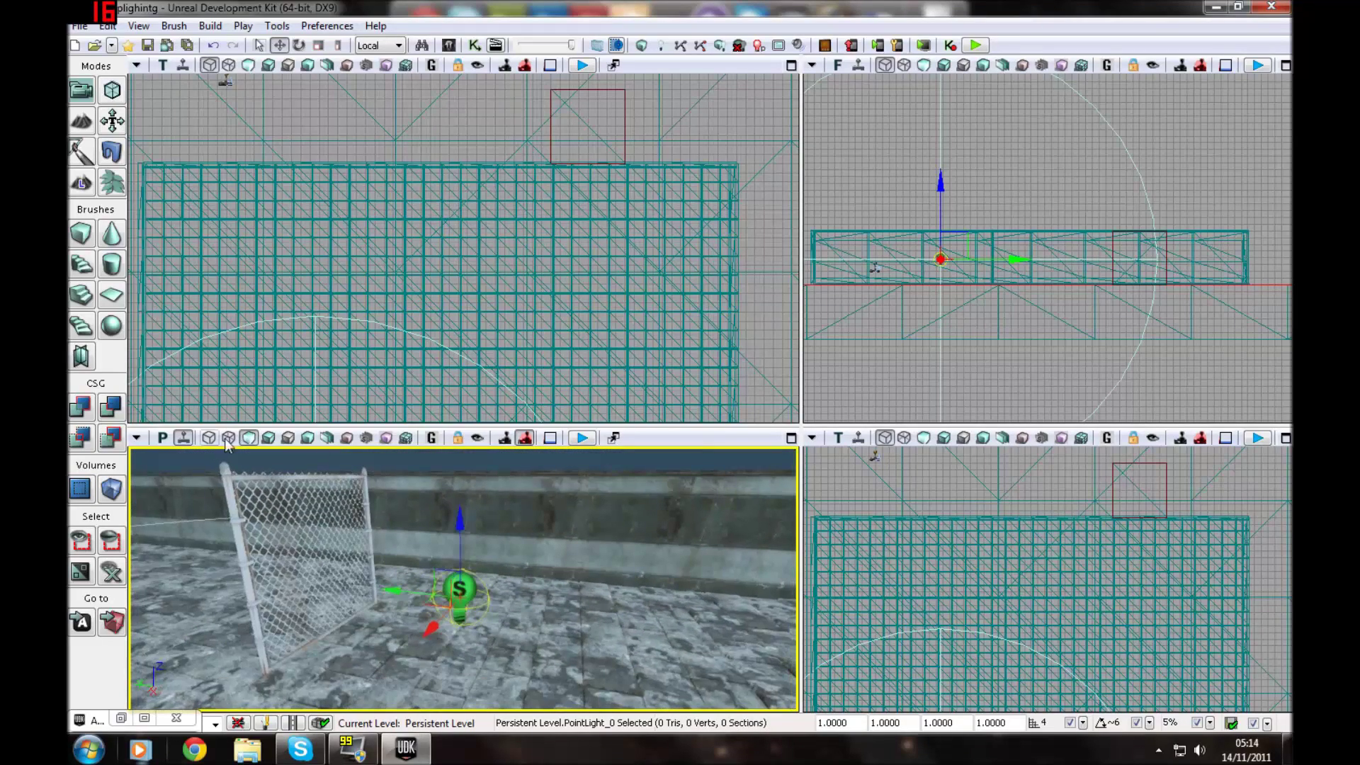
left_click(266, 440)
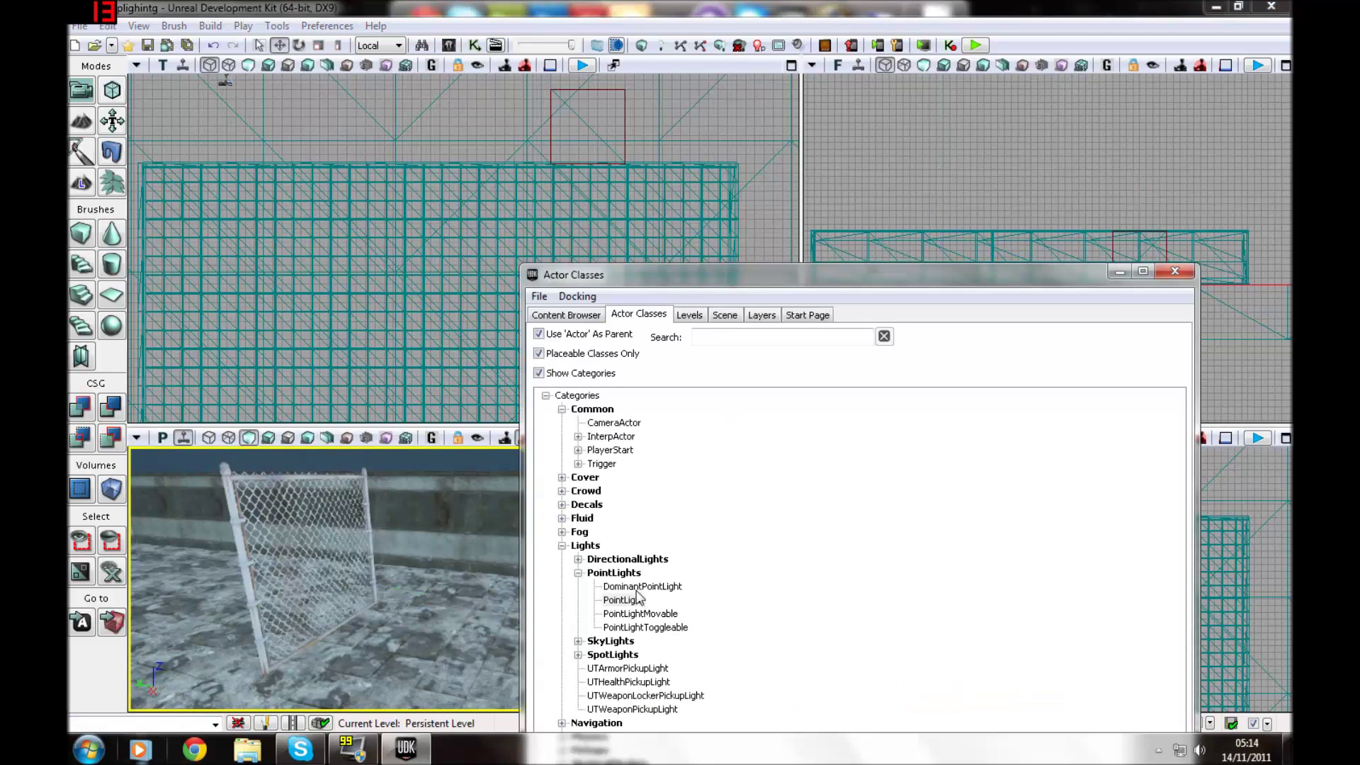
Place a PointLightMovable beside the fence, and delete it after inspecting it up close
left_click(637, 613)
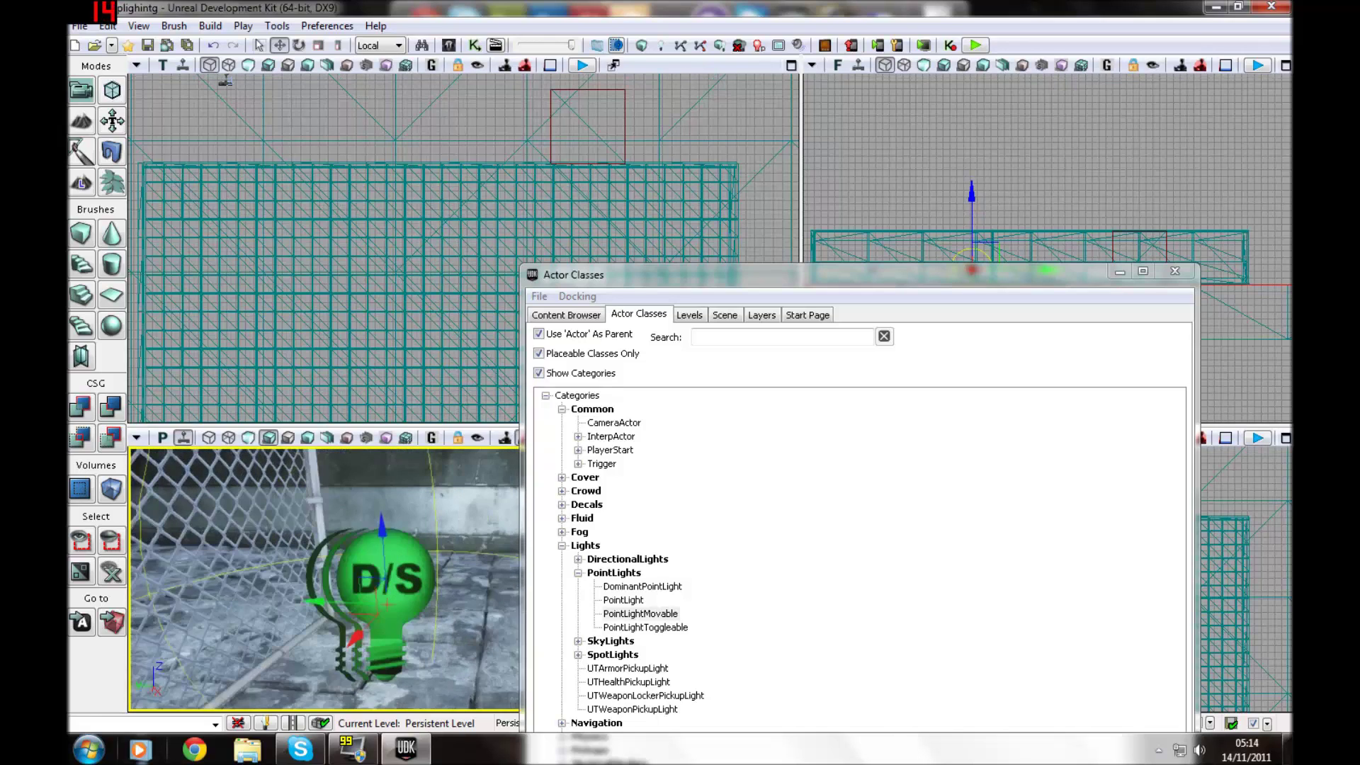
left_click_drag(324, 579, 321, 572)
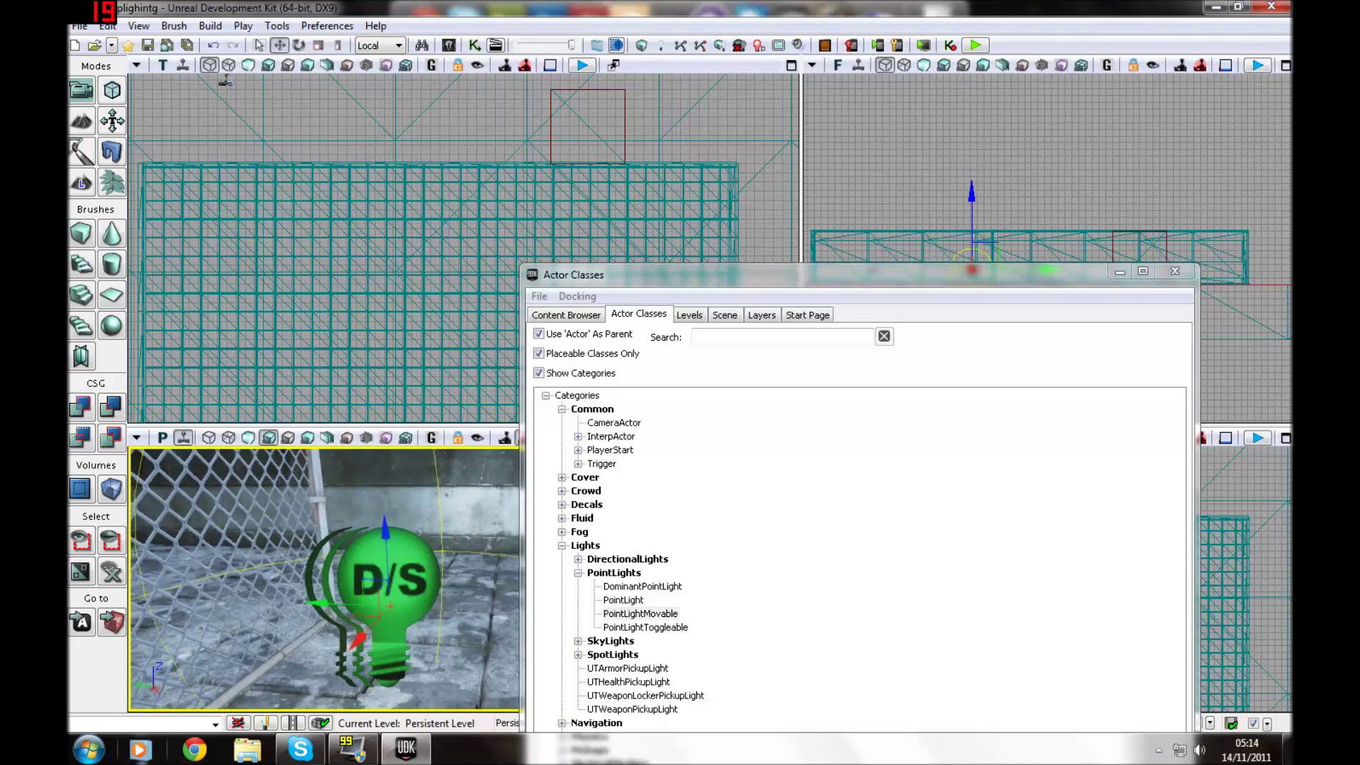
left_click_drag(321, 572, 320, 613)
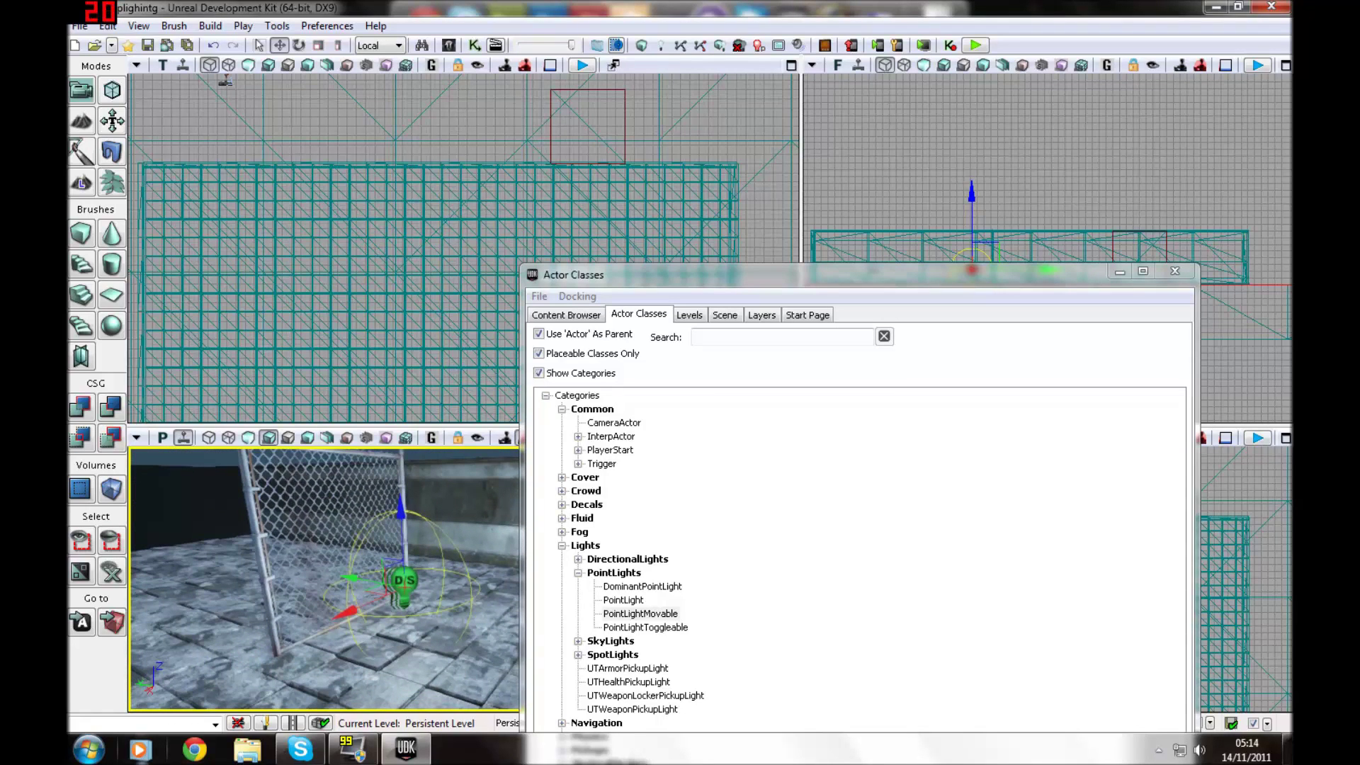
key("Delete")
Place a PointLightToggleable on the floor in front of the fence and show the perspective viewport in Lit mode
left_click(667, 627)
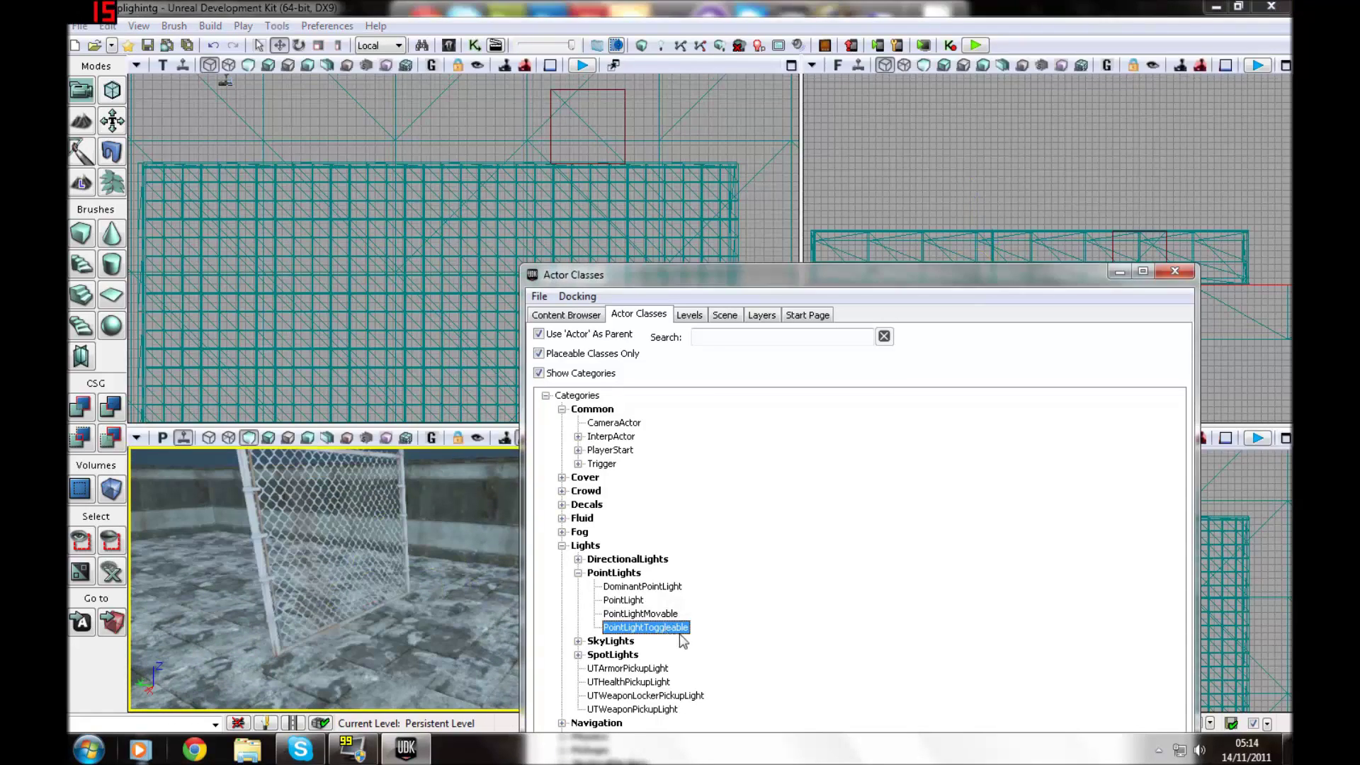
left_click_drag(380, 685, 379, 669)
key("alt+4")
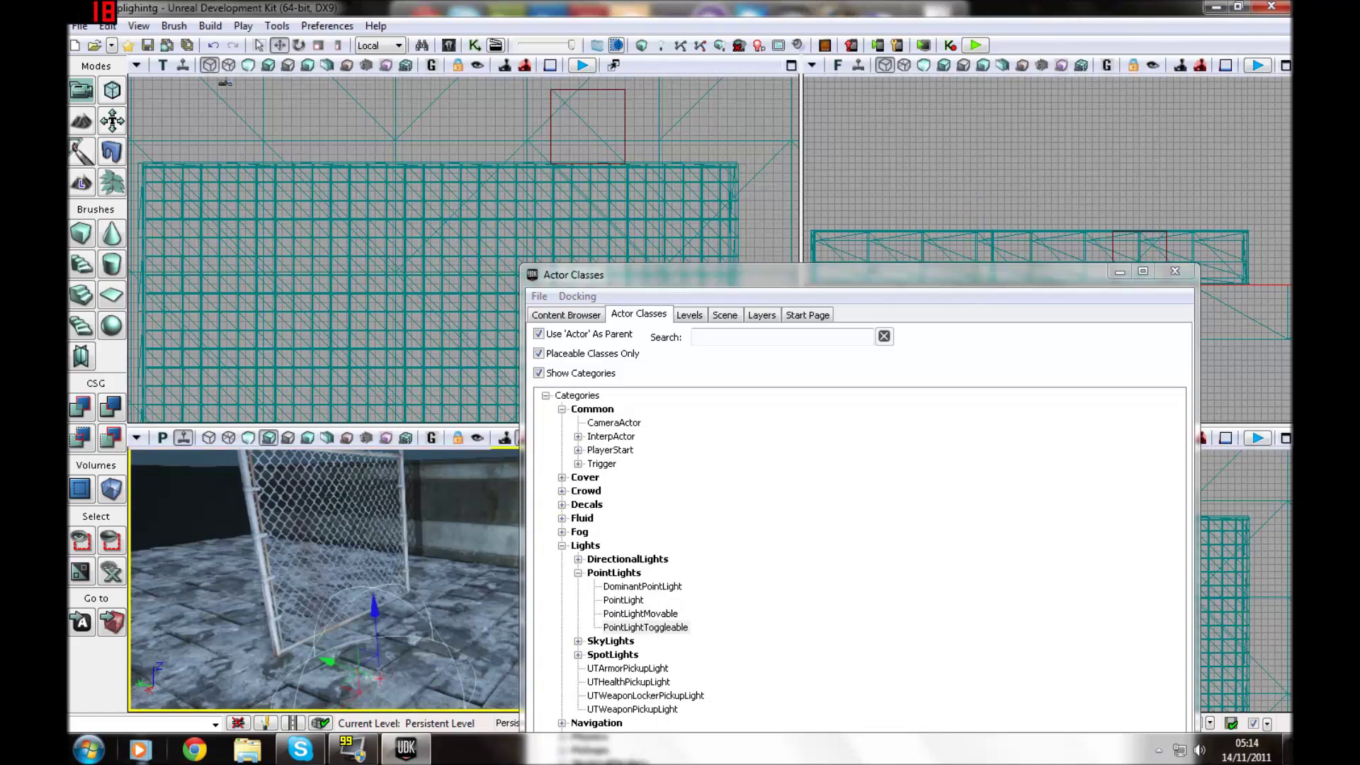
Inspect the PointLightToggleable's lighting around the fence up close, and delete the light
scroll(381, 606, "down", 4)
left_click_drag(393, 567, 391, 482)
left_click_drag(334, 575, 408, 553)
left_click_drag(311, 616, 355, 569)
right_click_drag(355, 568, 433, 542)
left_click_drag(347, 553, 354, 584)
Place a DirectionalLight from the DirectionalLights category on the floor beside the fence
left_click(578, 559)
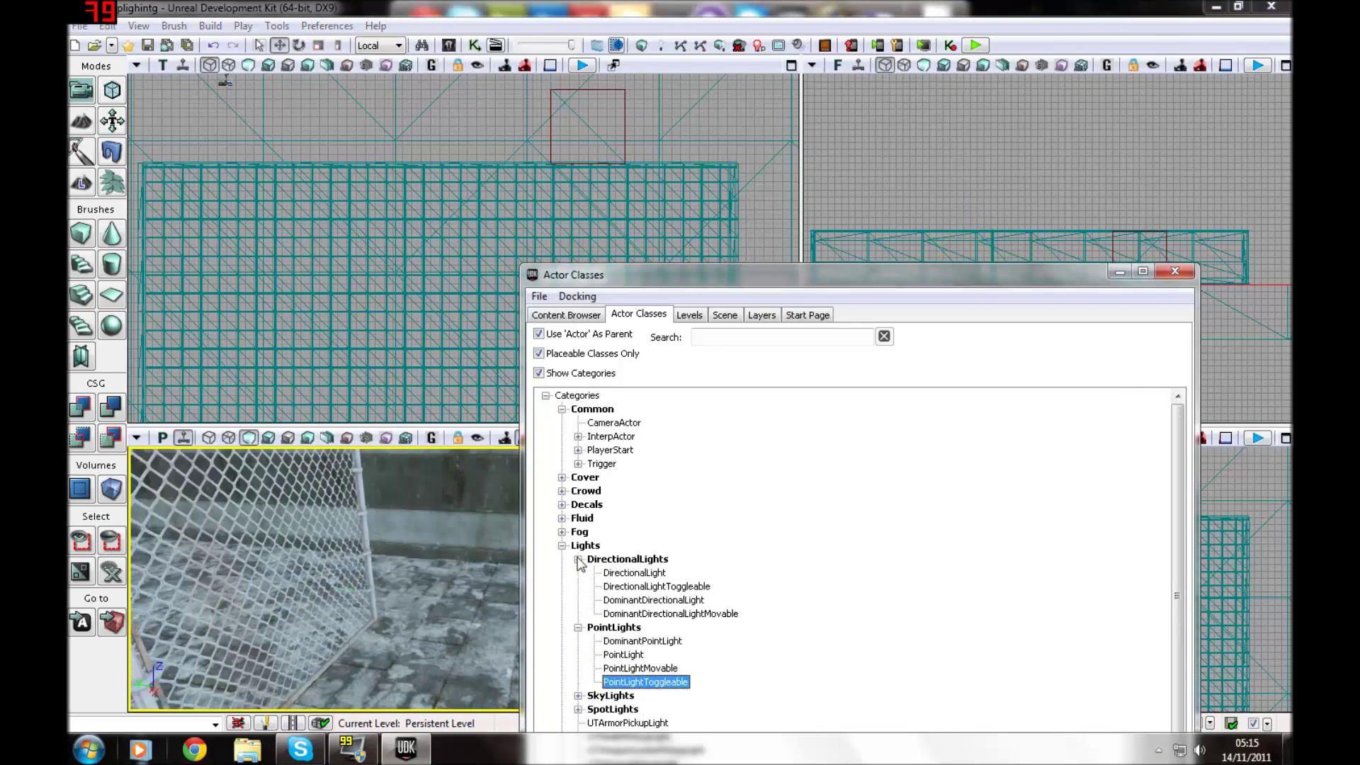
left_click(631, 576)
right_click_drag(412, 607, 375, 570)
left_click(657, 577)
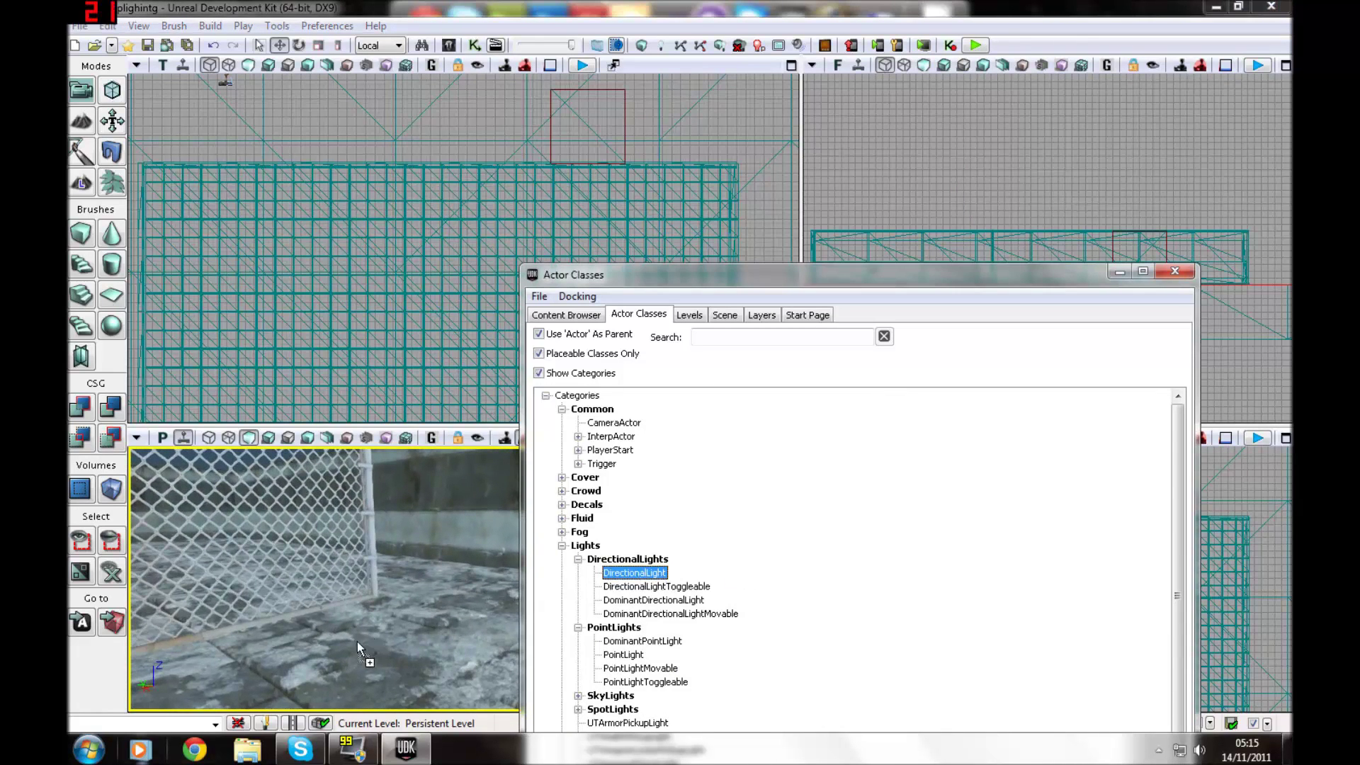
left_click_drag(355, 646, 357, 646)
right_click_drag(356, 645, 318, 648)
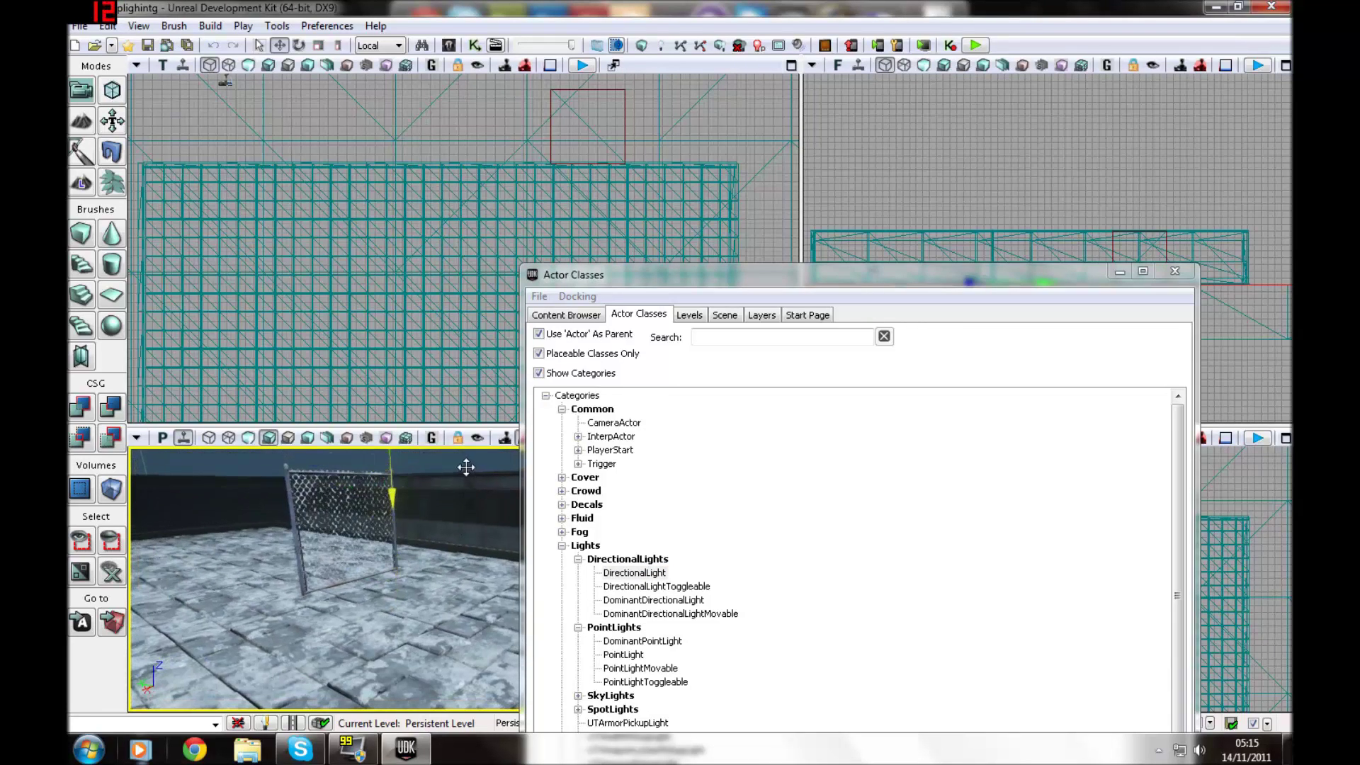
Raise the directional light above the perimeter wall and clear the actor class list out of the way
left_click_drag(466, 467, 466, 466)
right_click_drag(466, 465, 453, 446)
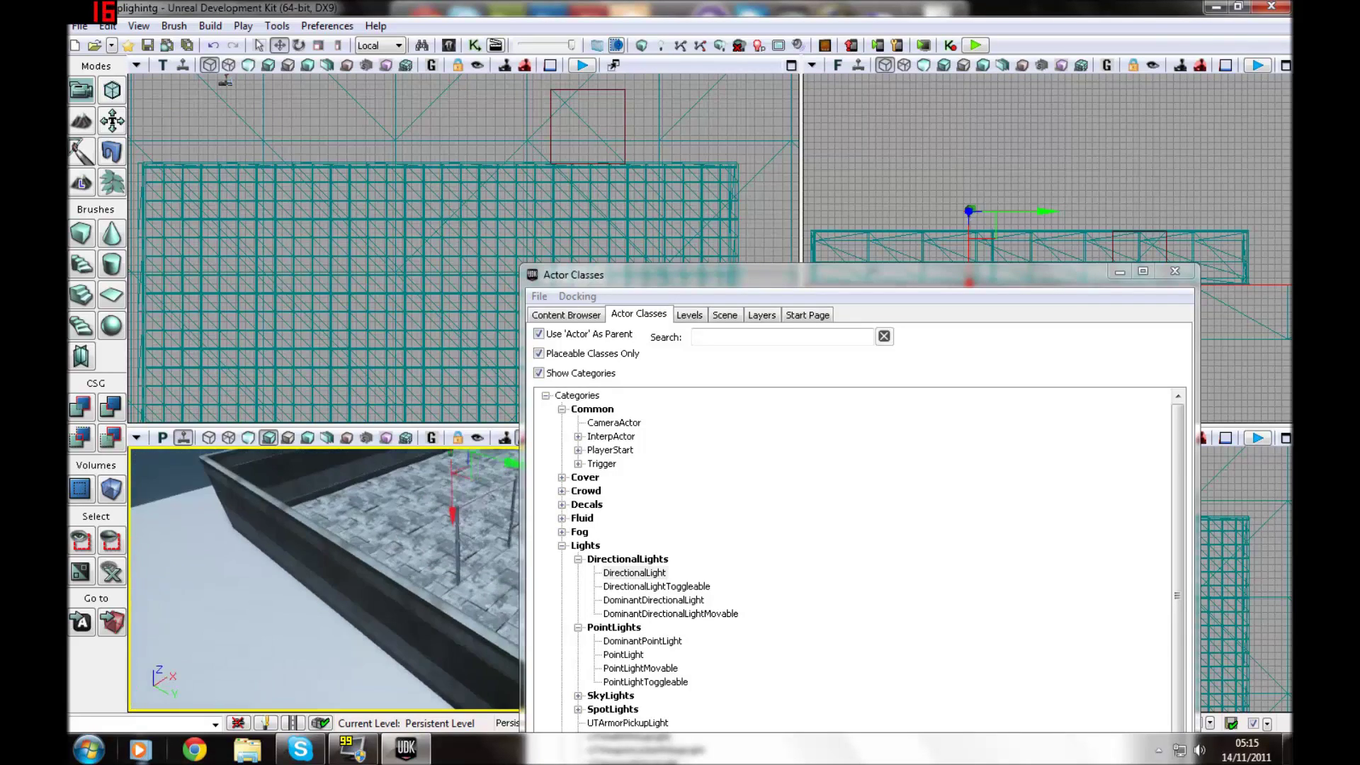
right_click_drag(325, 579, 403, 517)
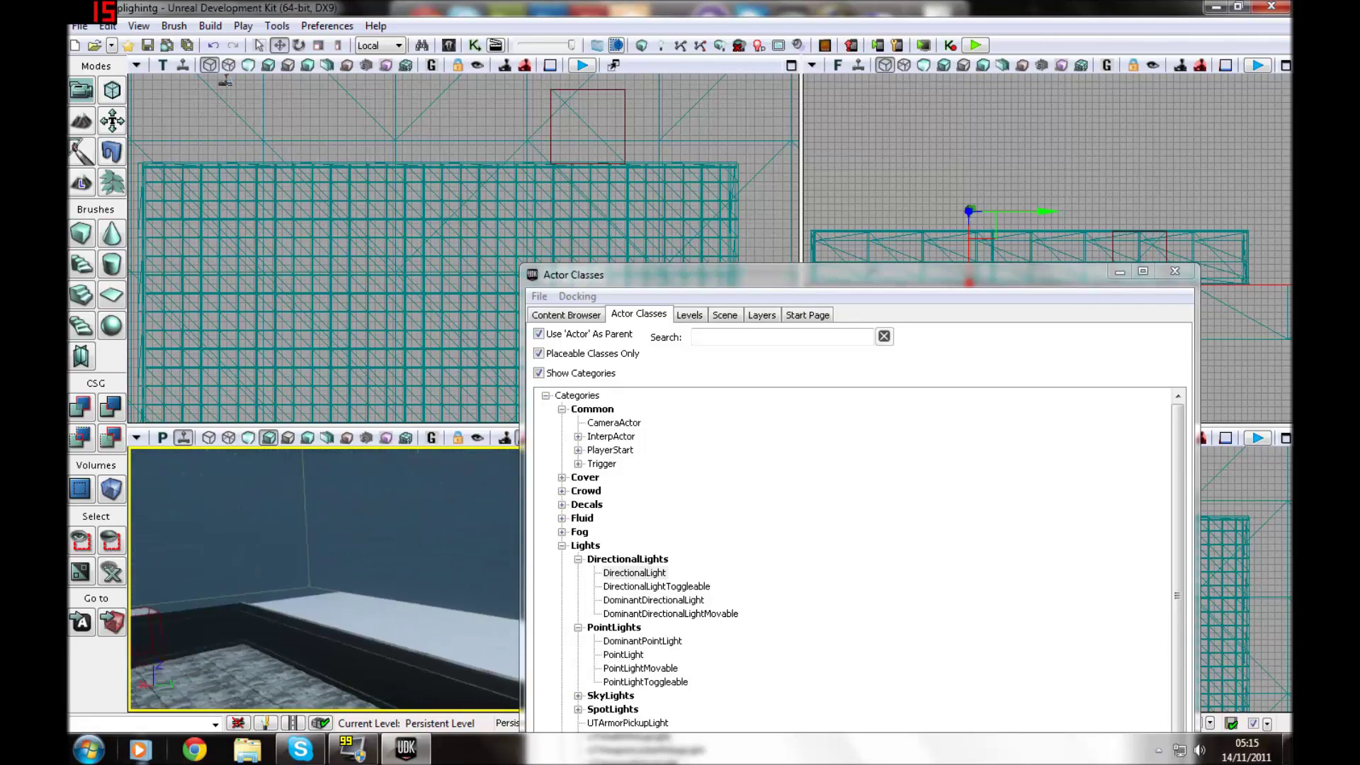
left_click(1116, 274)
right_click_drag(638, 545, 552, 518)
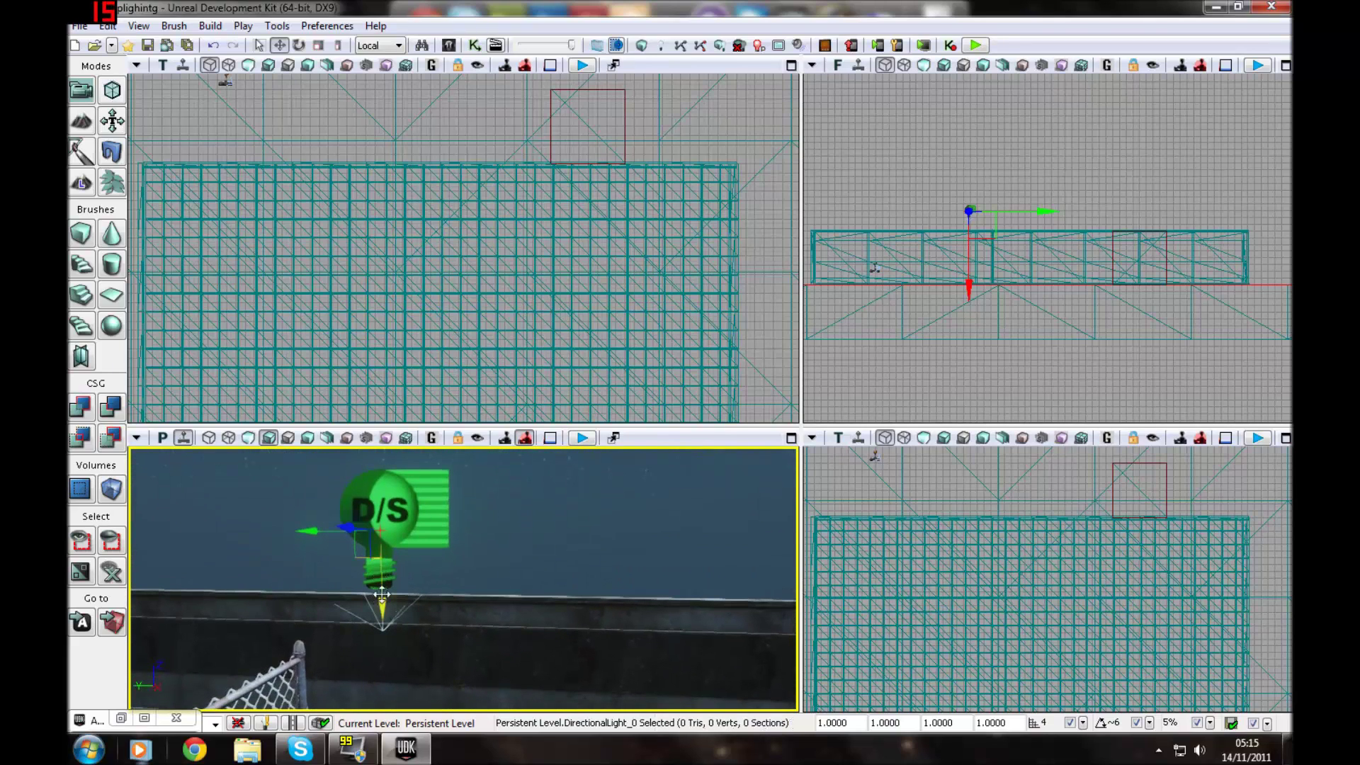
Shift the directional light sideways along the wall and rotate it about 45 degrees so it points diagonally downward
left_click_drag(382, 595, 382, 539)
left_click_drag(306, 511, 633, 525)
left_click(299, 44)
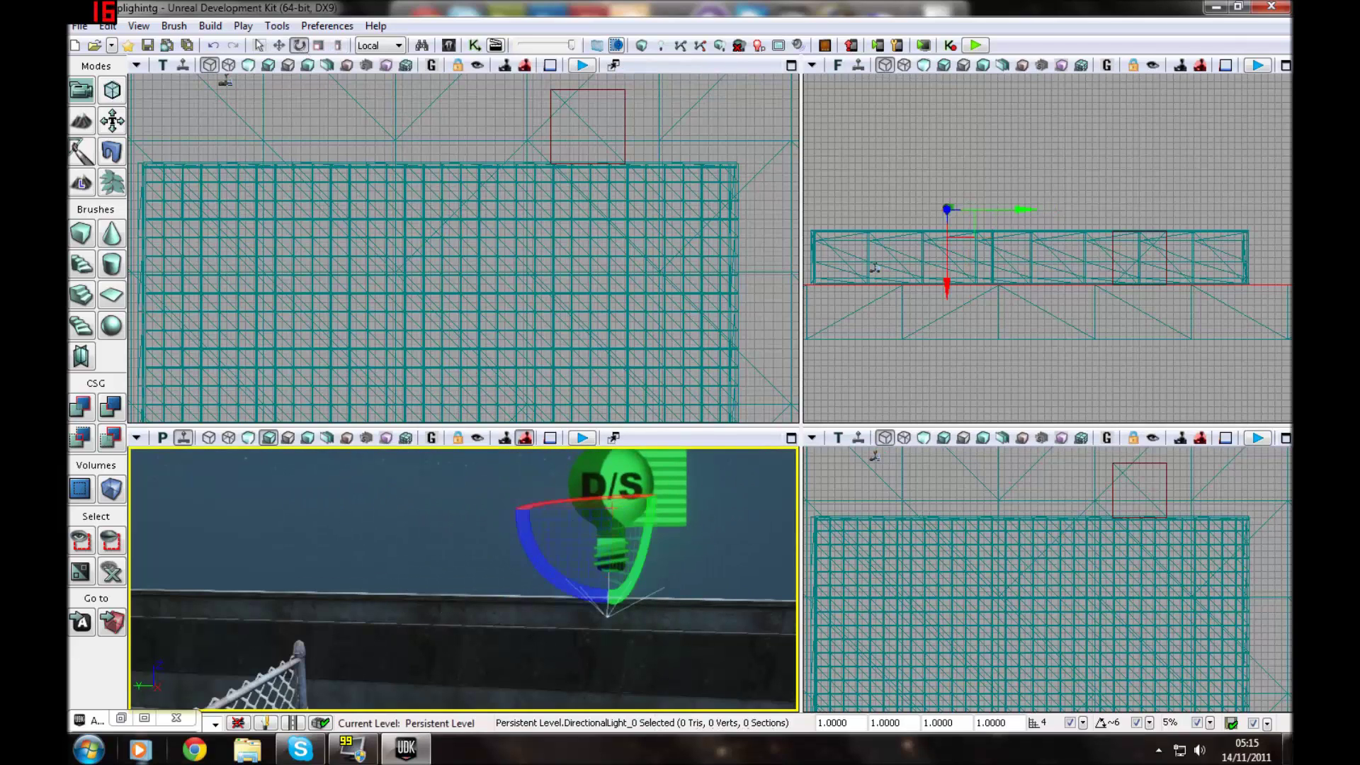
left_click_drag(592, 592, 530, 591)
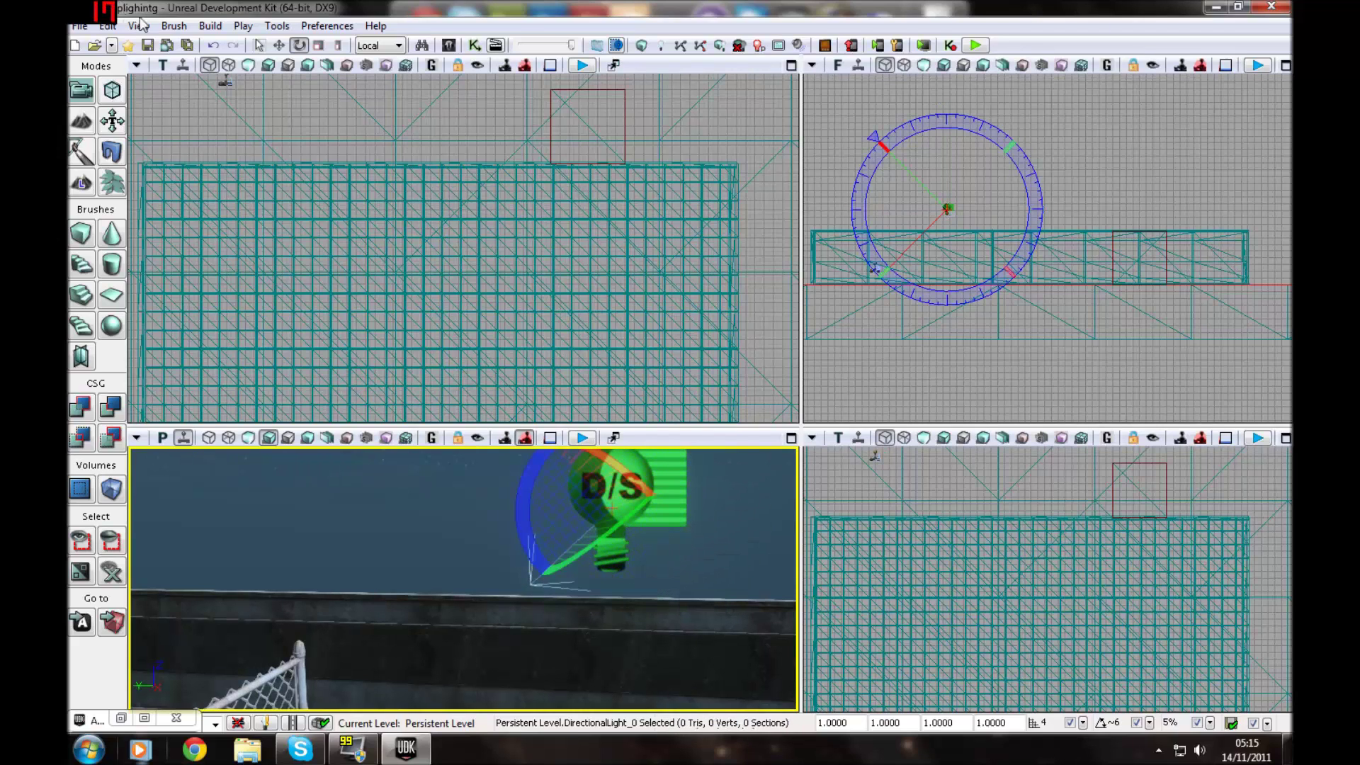
left_click(279, 44)
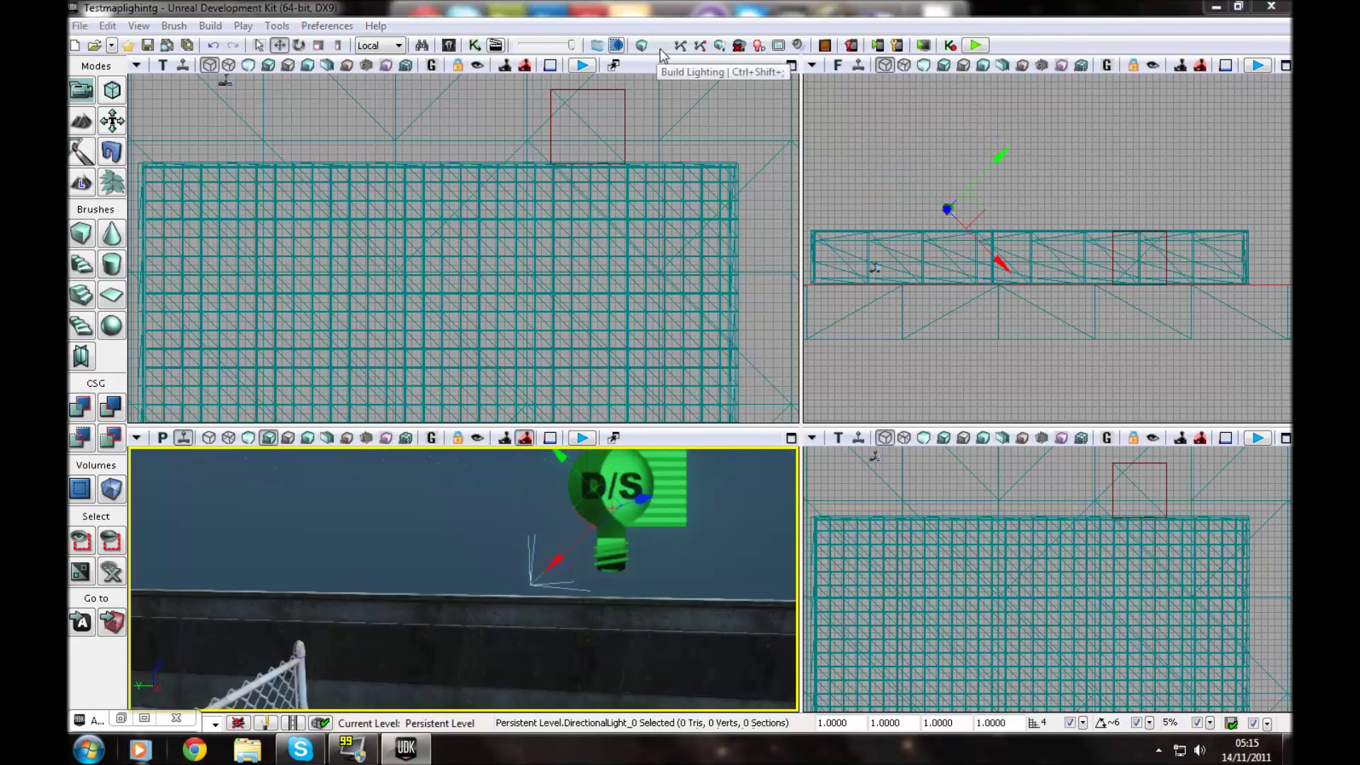
Build the directional light's lighting at Production quality with Lightmass, and inspect the shadow beside the fence
left_click(660, 47)
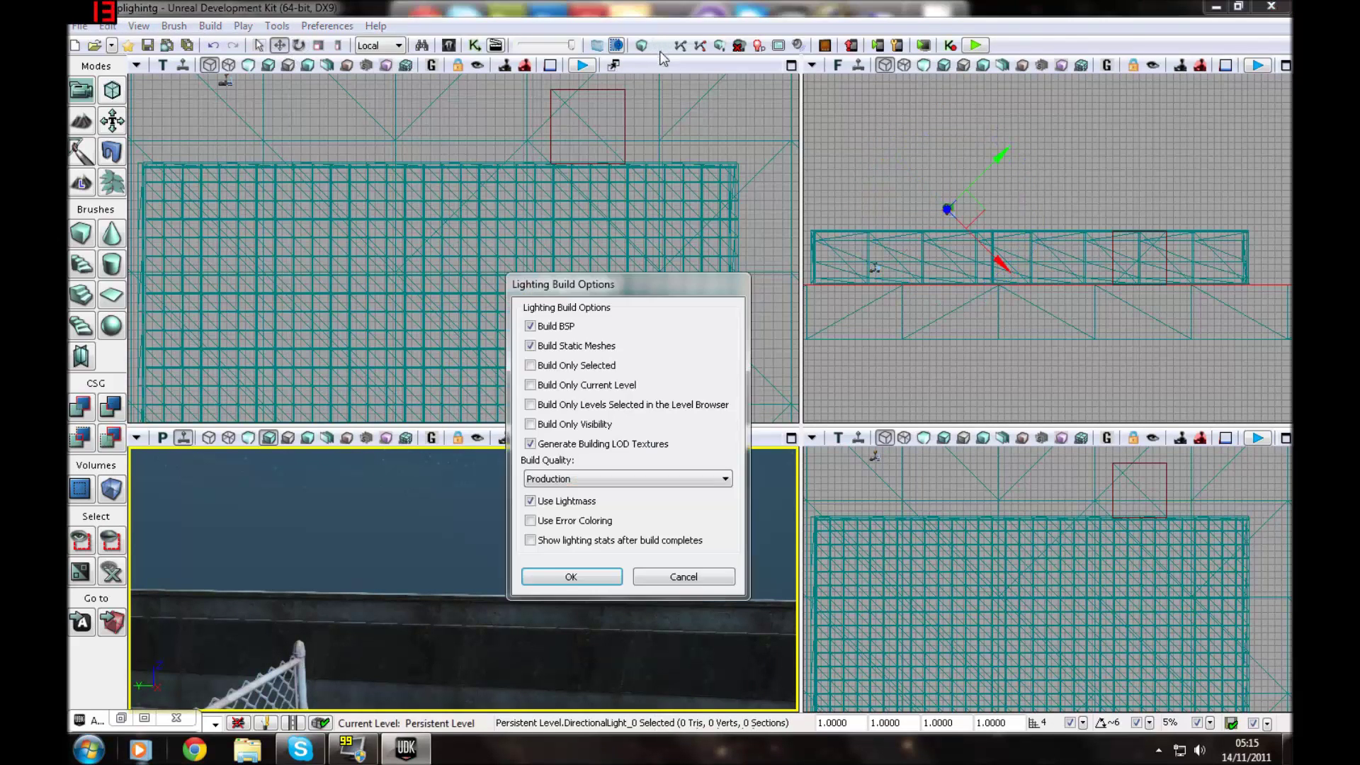
left_click(581, 579)
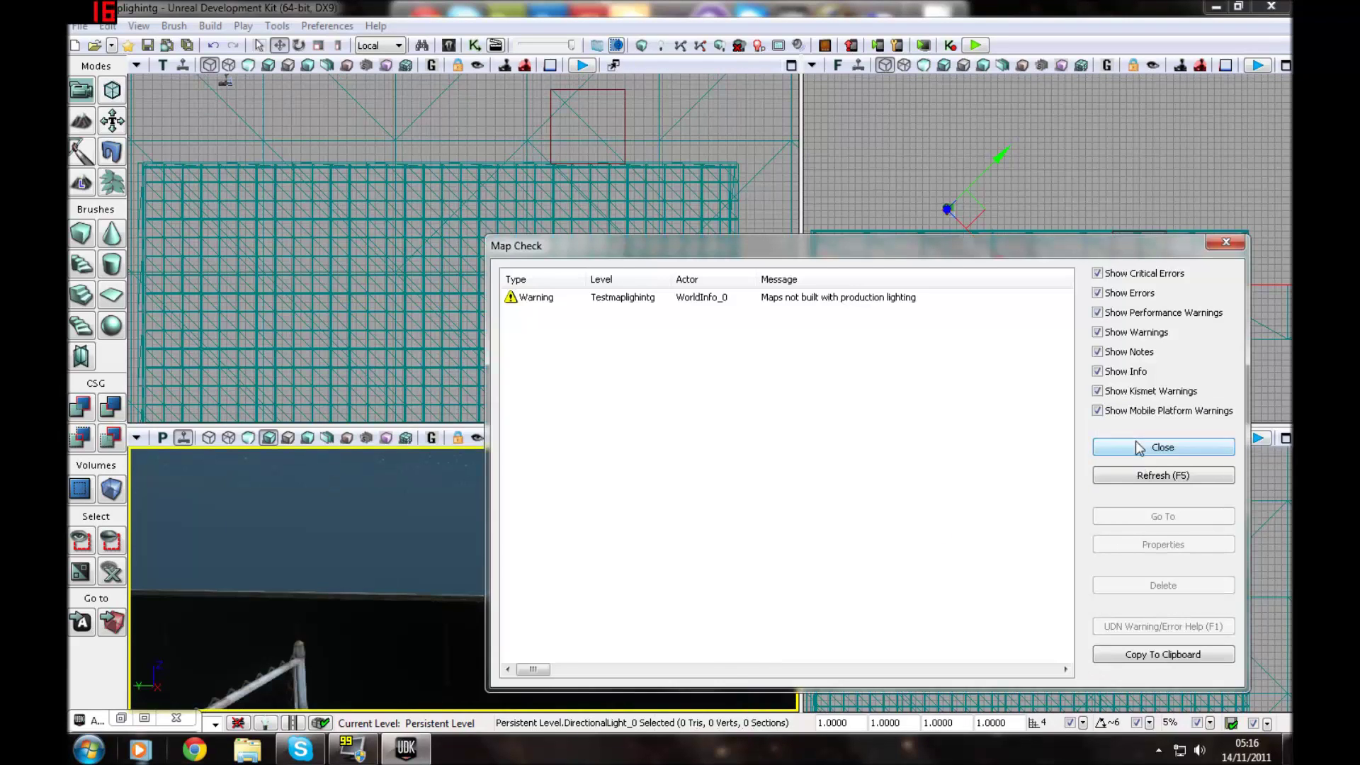
left_click(1135, 446)
right_click_drag(464, 579, 504, 566)
right_click_drag(418, 570, 581, 624)
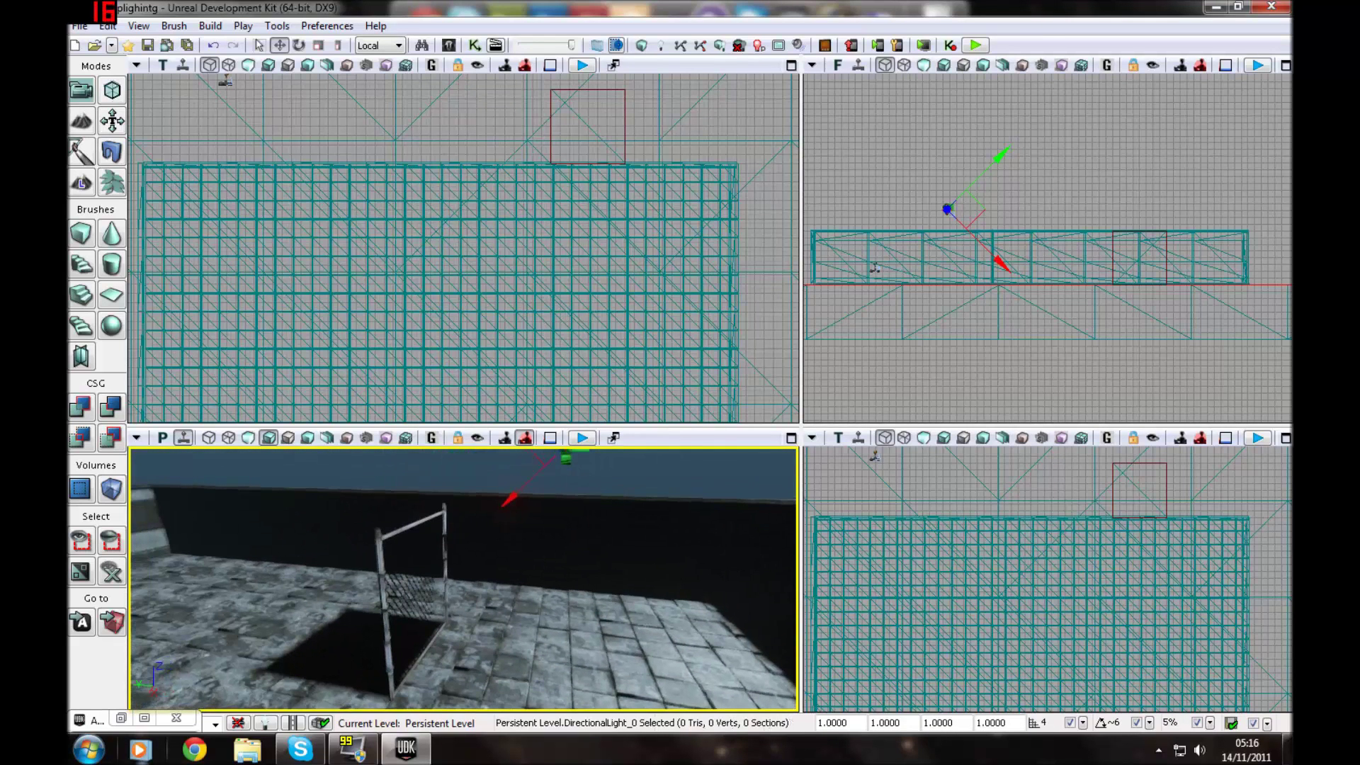
Select the directional light above the fence and delete it
left_click(517, 476)
left_click(576, 485)
left_click(566, 459)
key("Delete")
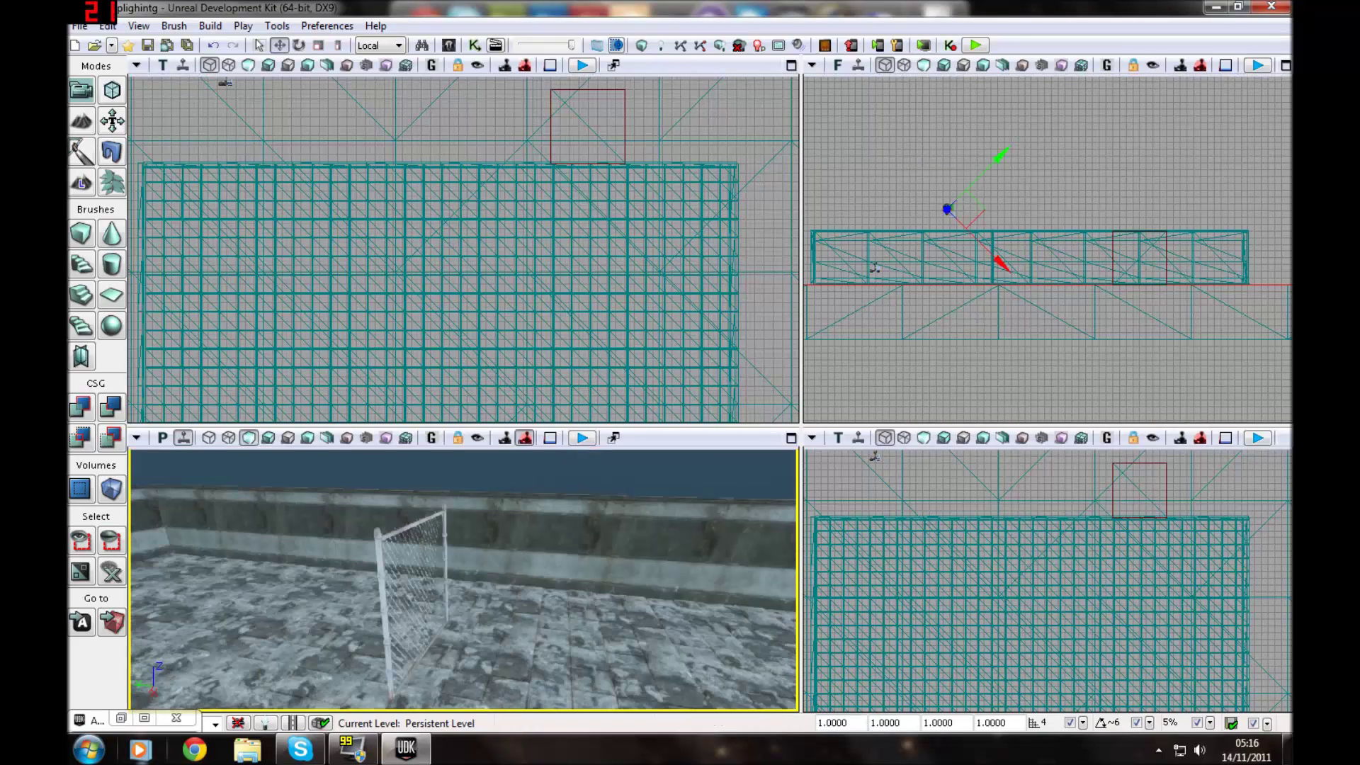
Review the light classes in the DirectionalLights category of the actor class list
left_click(122, 719)
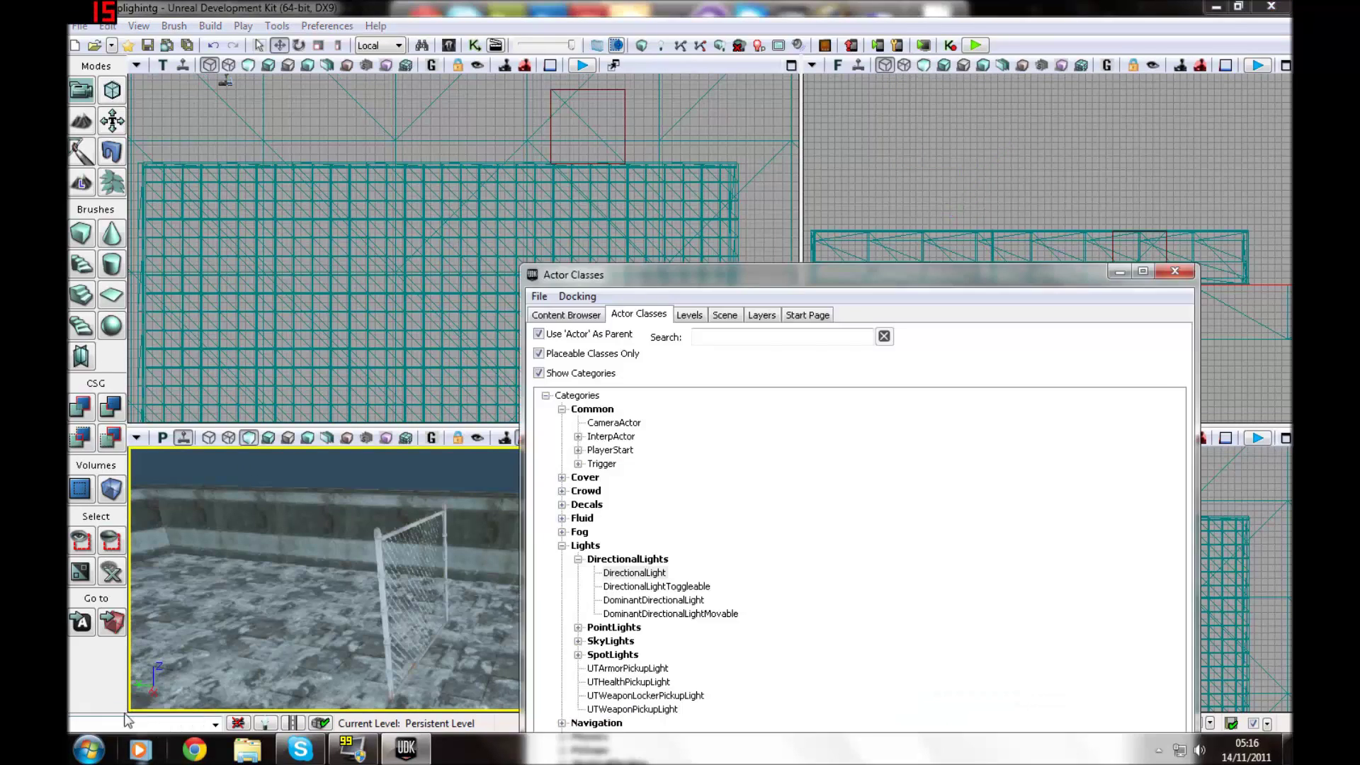
left_click(656, 587)
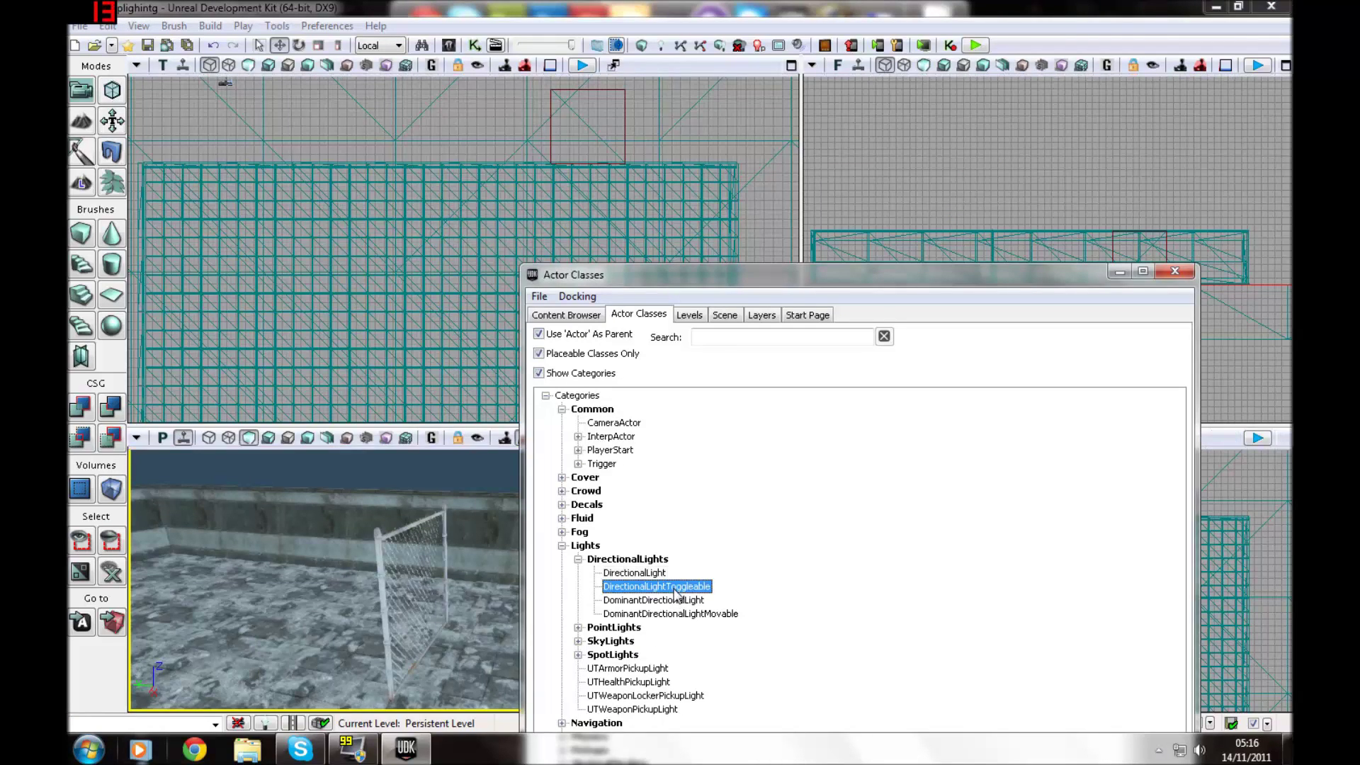
left_click(630, 615)
left_click(668, 587)
left_click(655, 572)
key("Up")
left_click(578, 560)
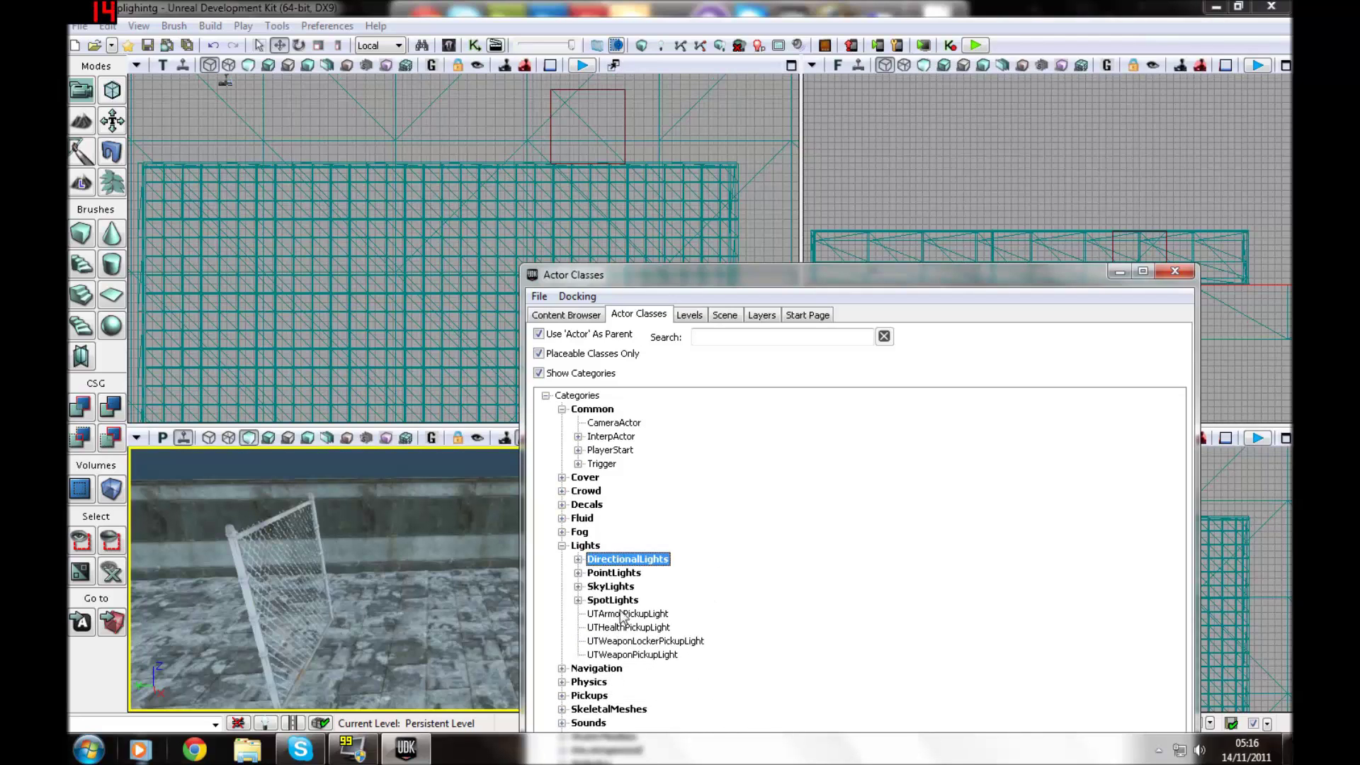
Place a PointLight on the floor beside the fence and raise it partway up the wall's height
left_click(602, 574)
left_click(579, 573)
left_click(622, 600)
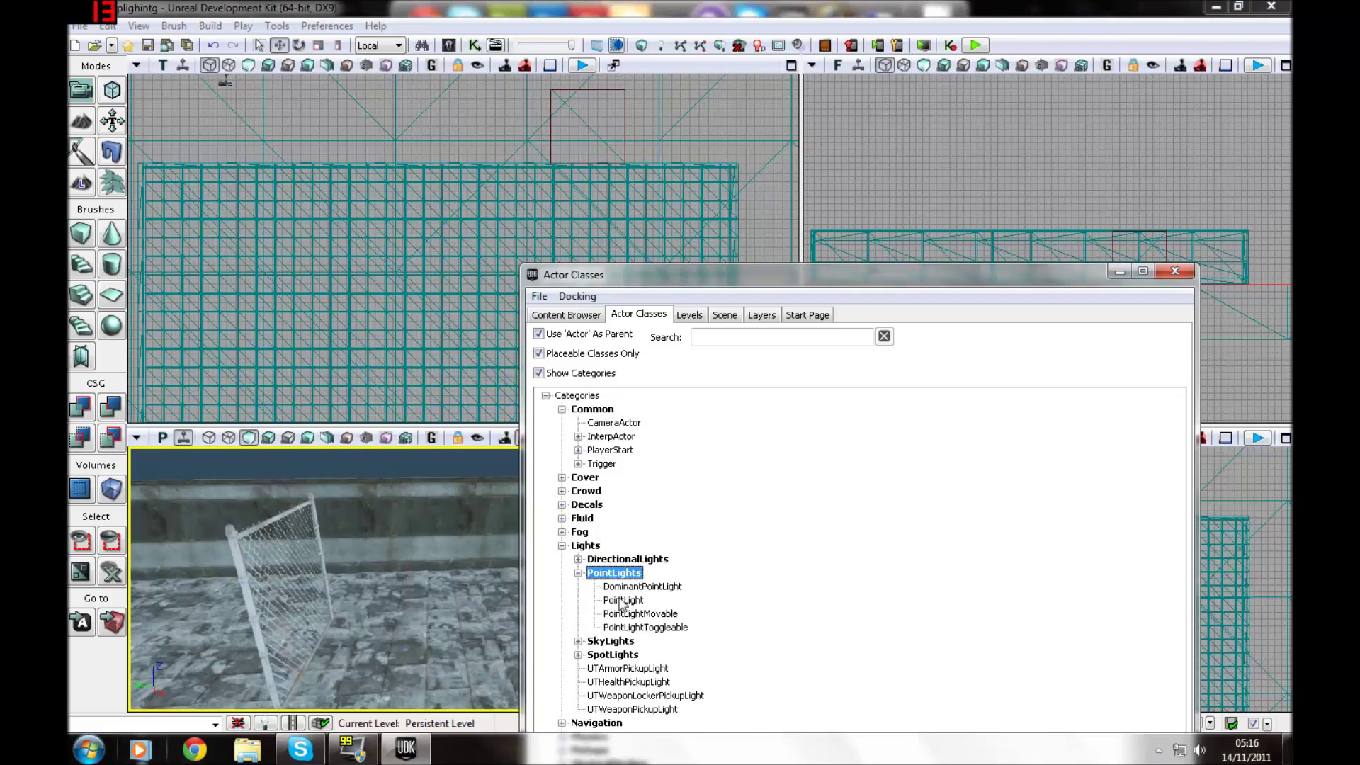
left_click_drag(496, 627, 451, 657)
left_click(1119, 272)
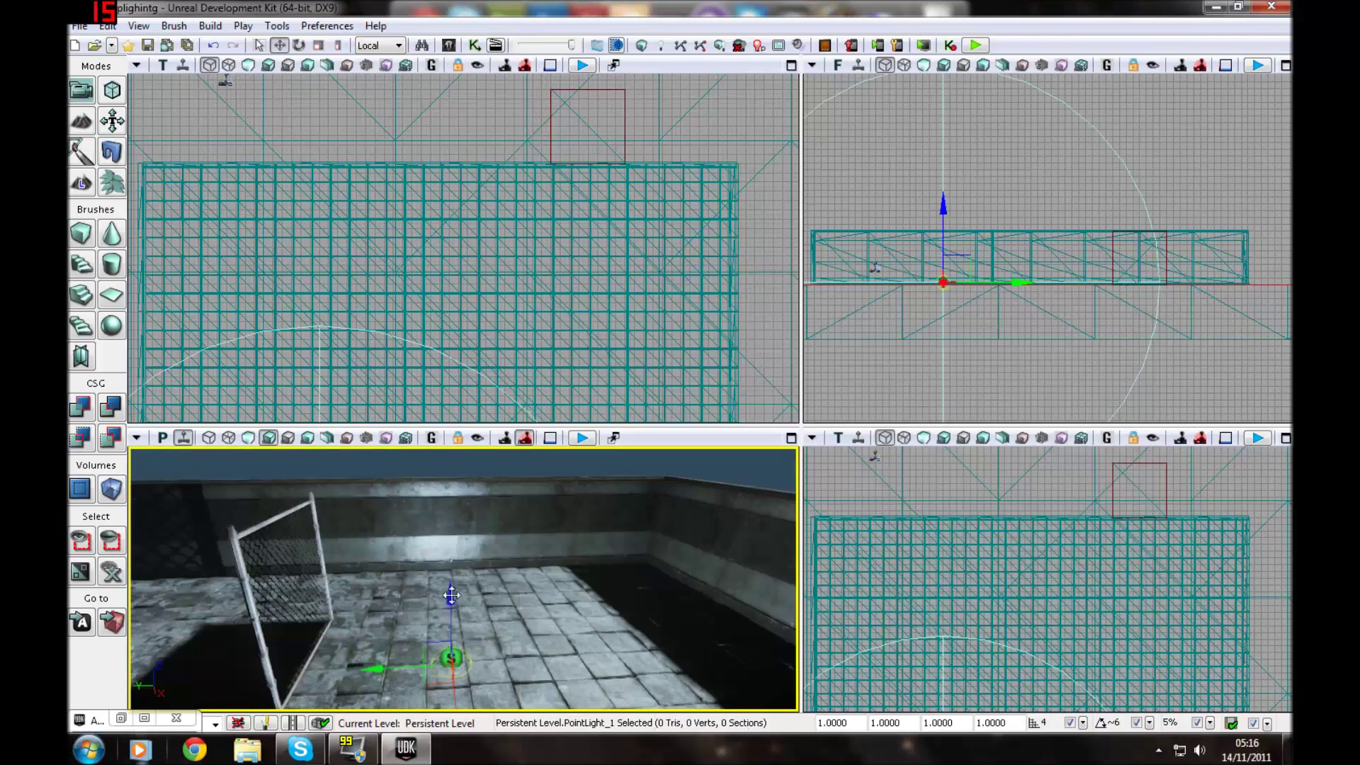
left_click_drag(448, 580, 450, 500)
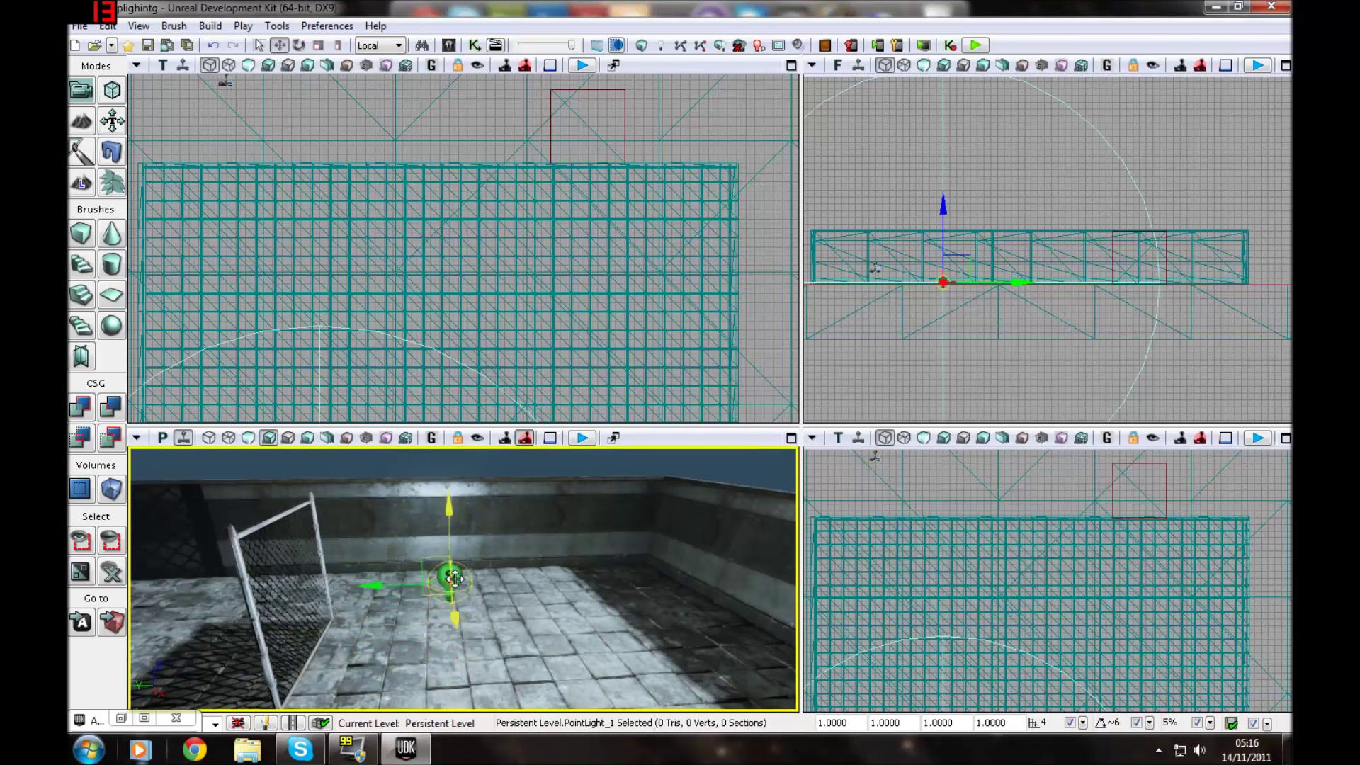
Set the Brightness of the point light beside the fence to 50
right_click(455, 500)
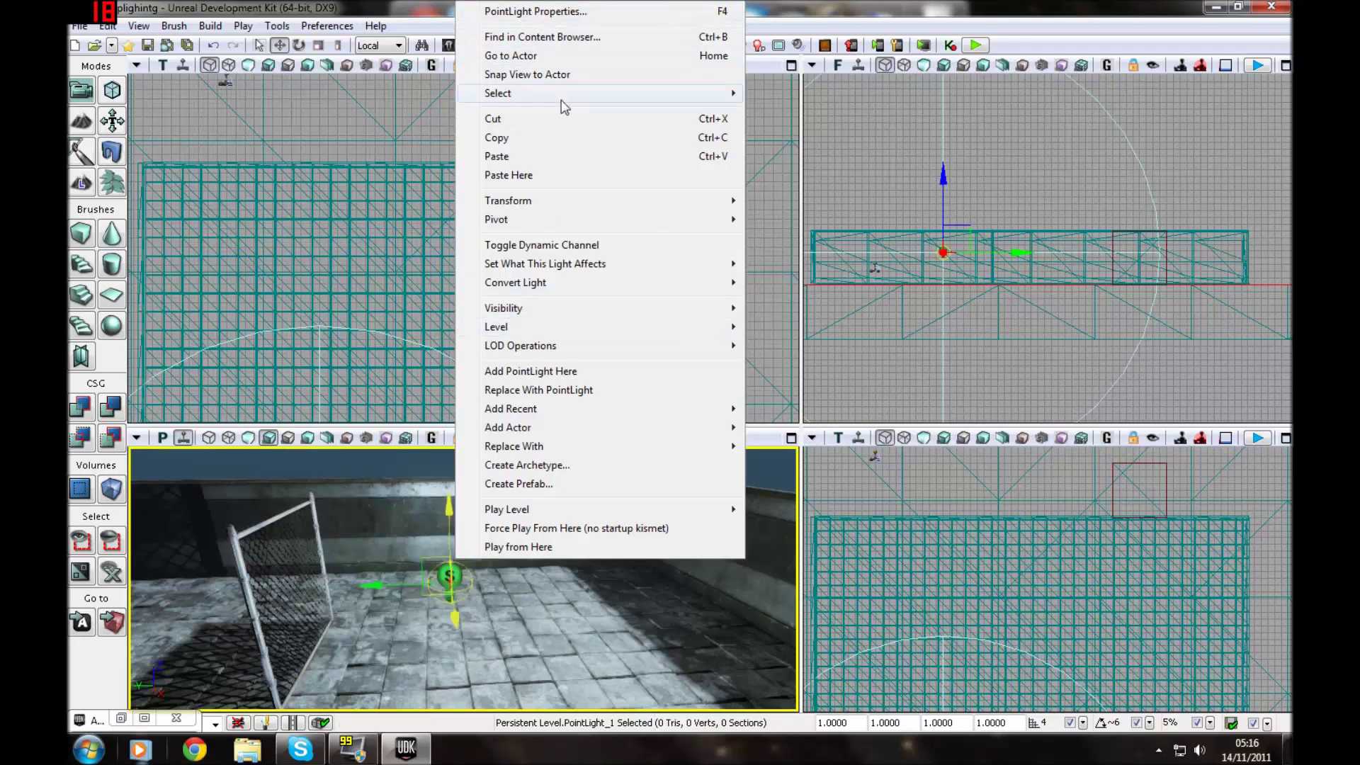
left_click(545, 12)
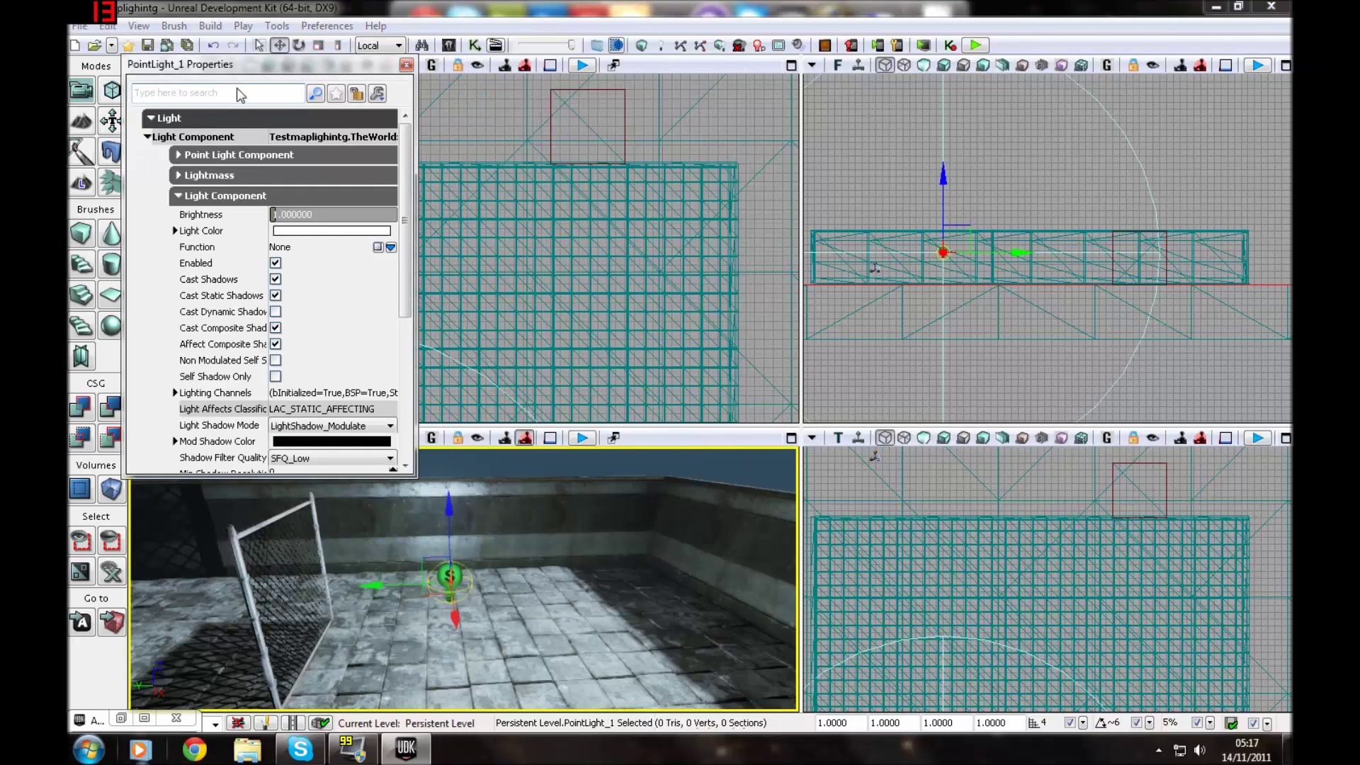
left_click_drag(227, 65, 681, 114)
left_click(772, 268)
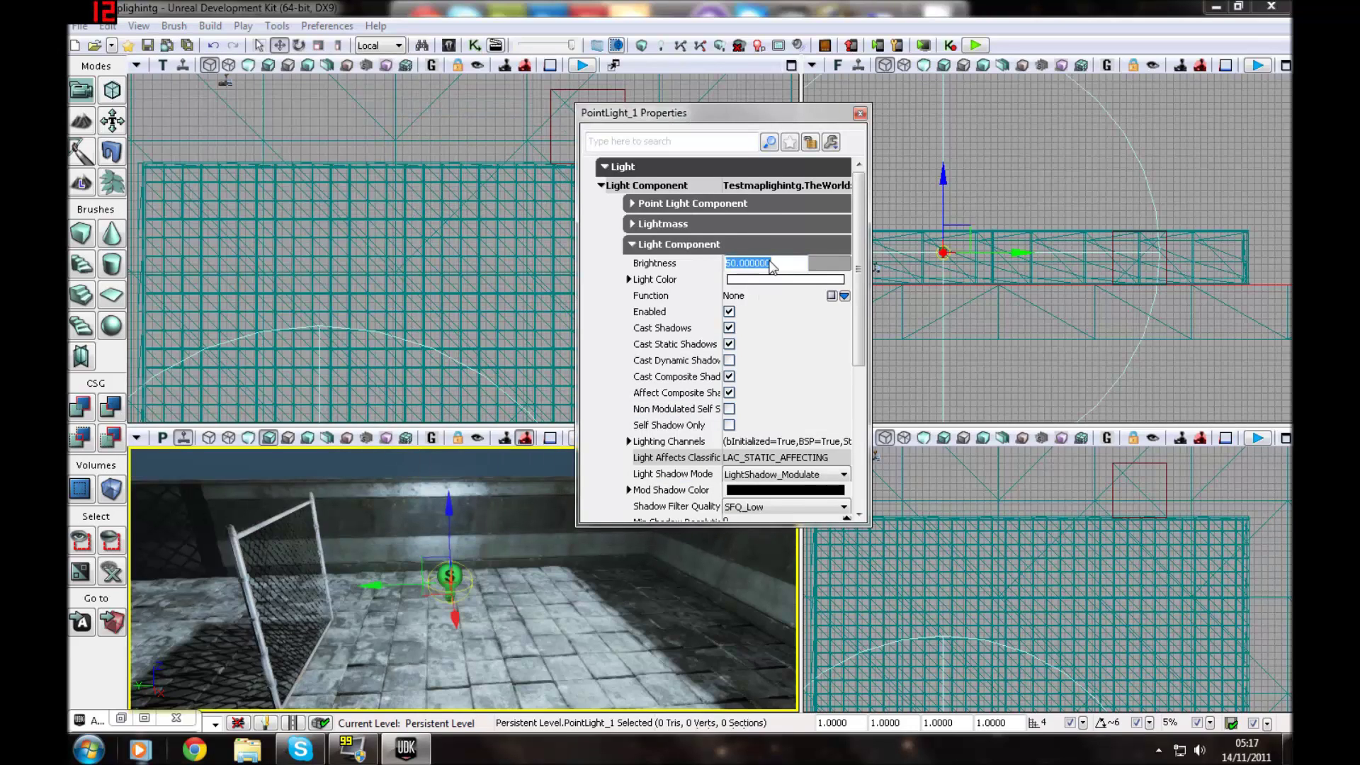
key("Return")
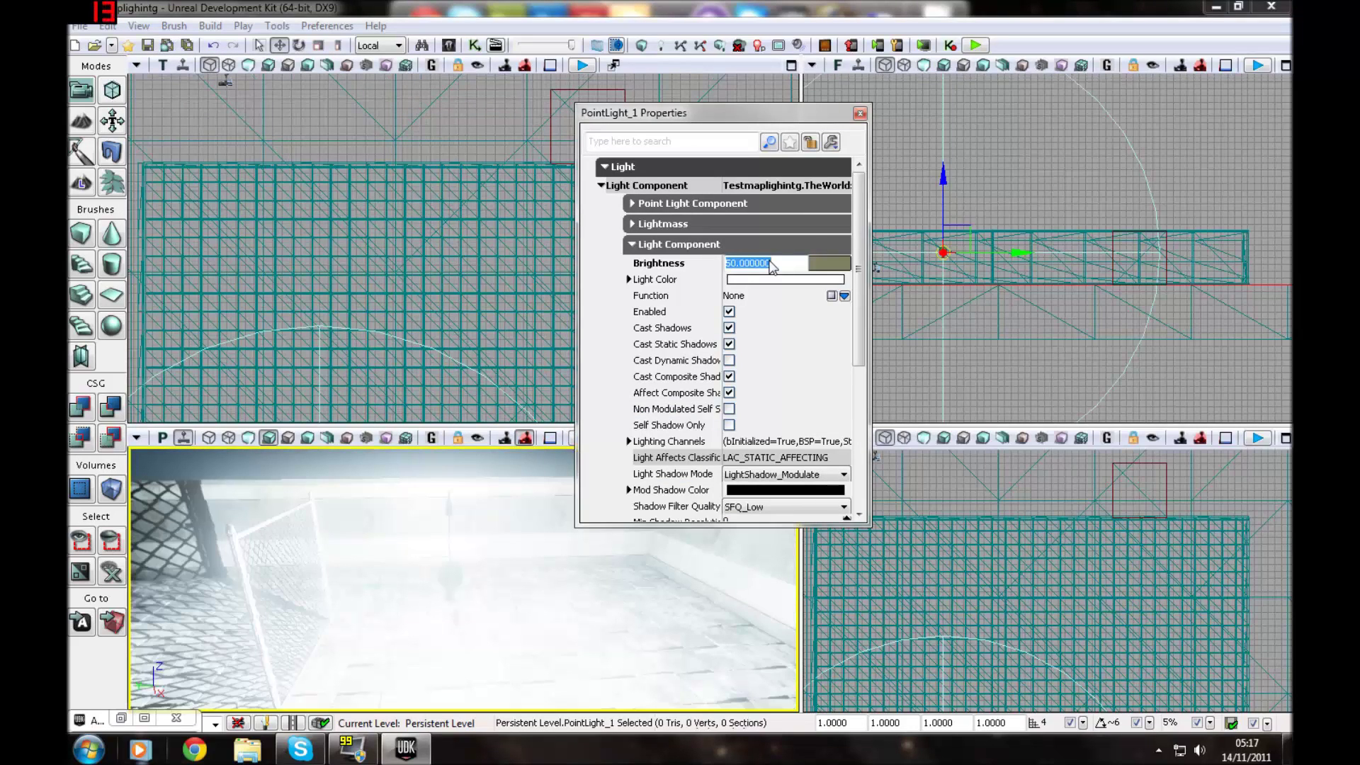
left_click(859, 113)
Build the brightened point light's lighting at Production quality with Lightmass, and dismiss the map check
left_click(664, 46)
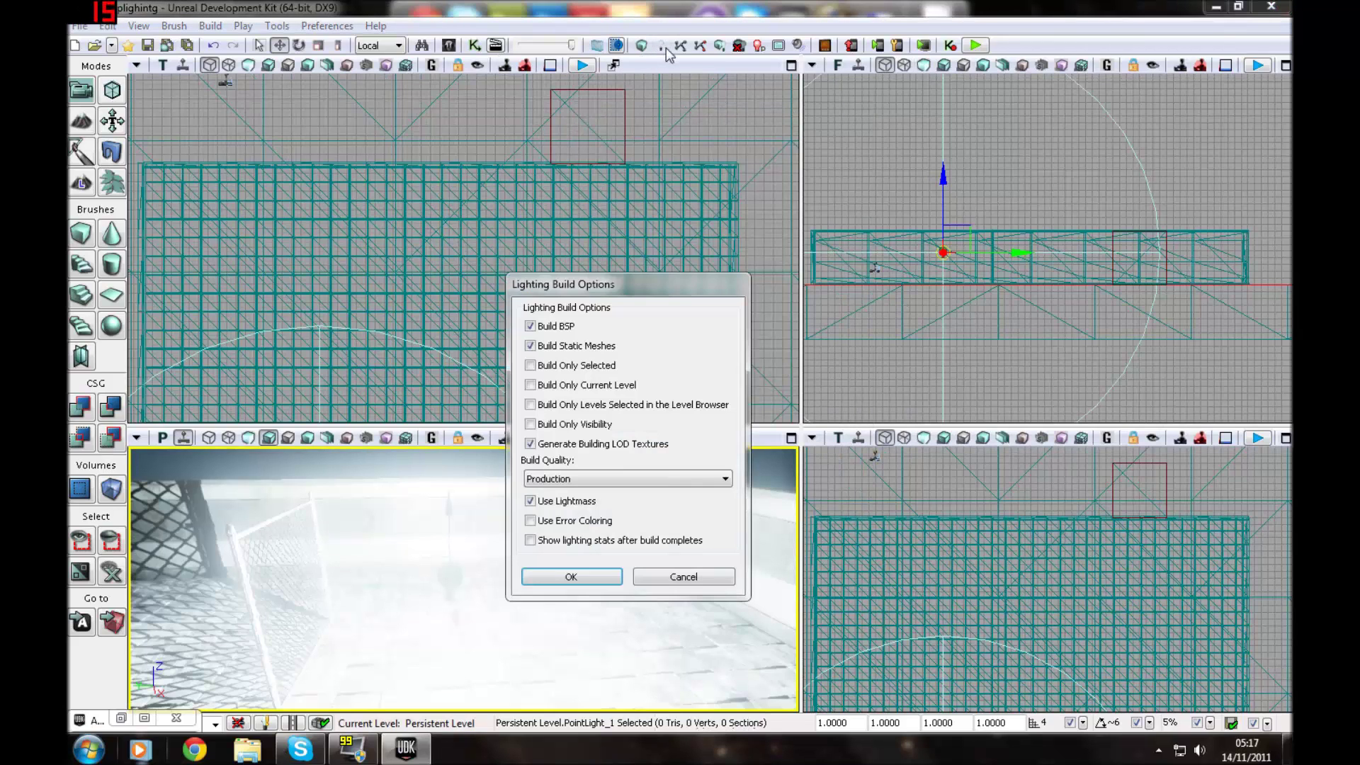
key("Return")
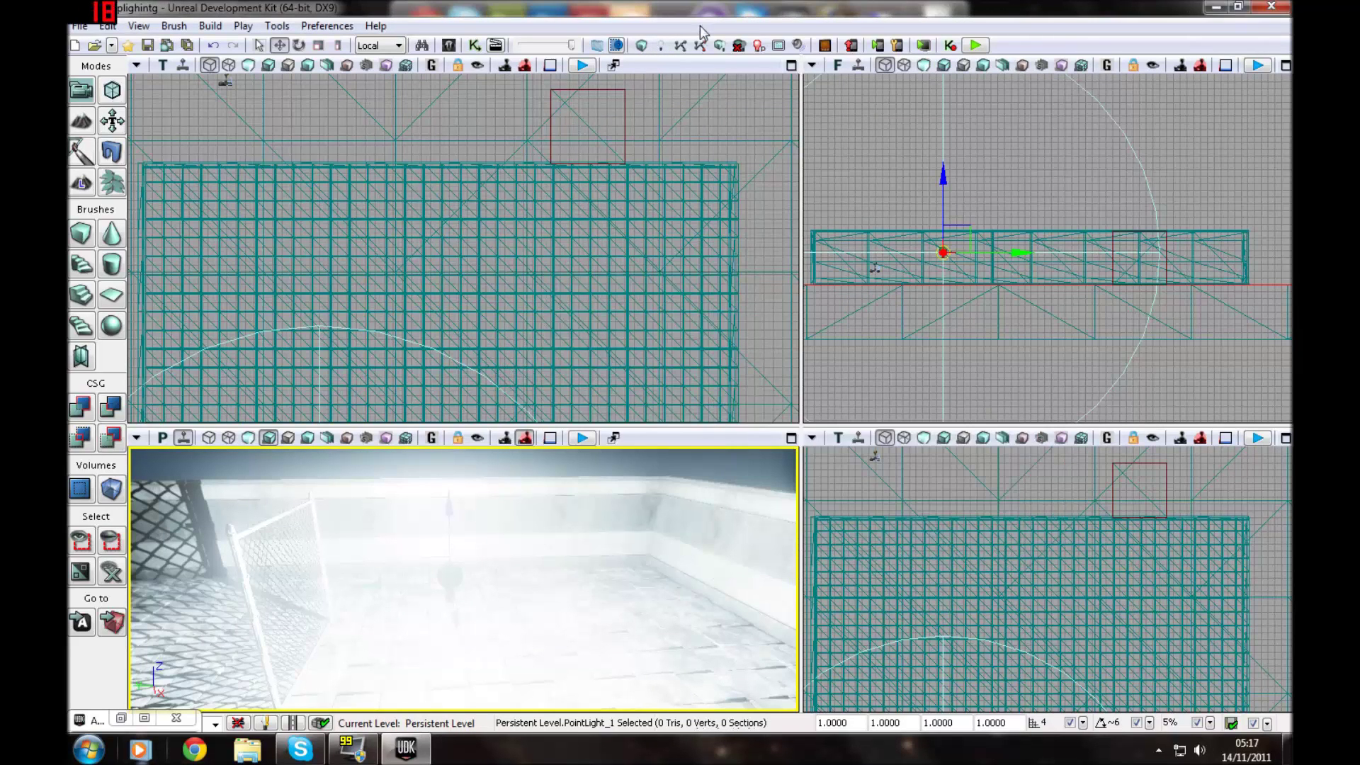
left_click(662, 47)
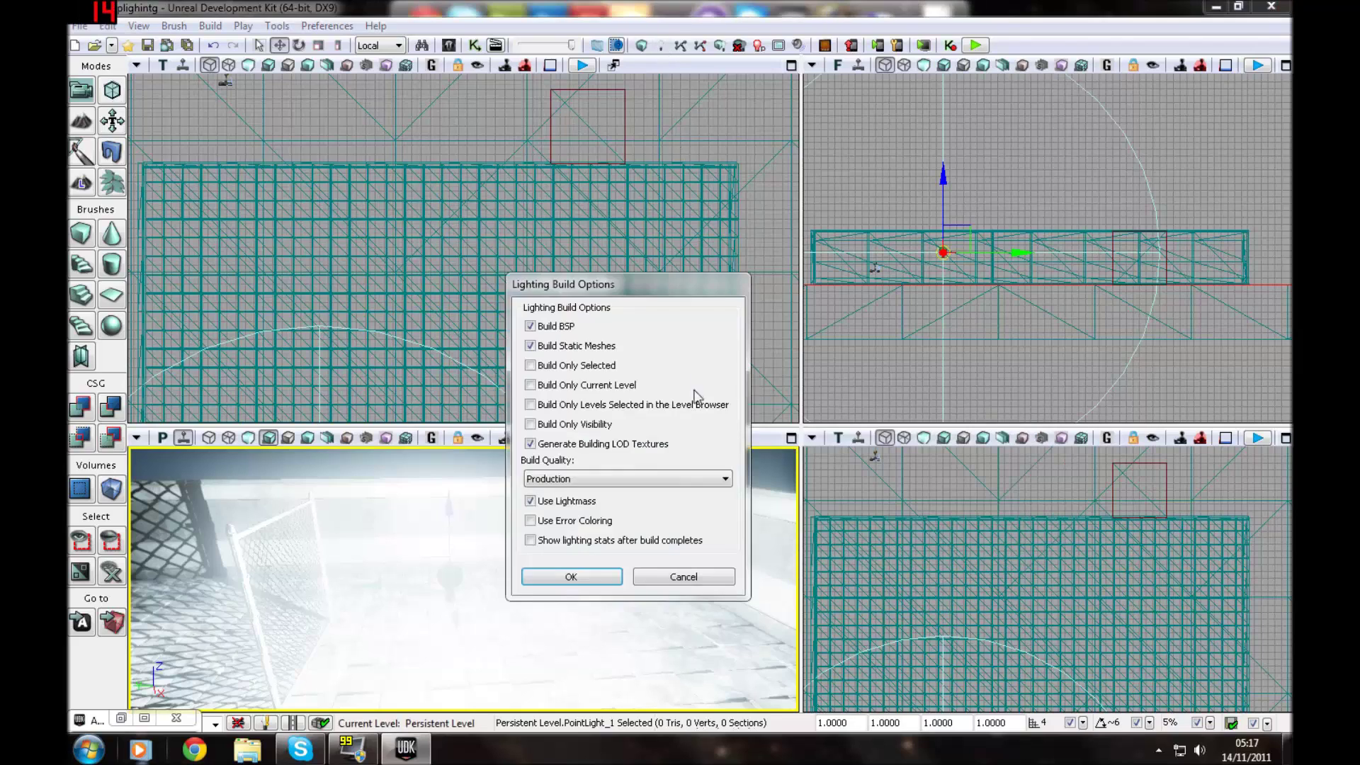
left_click(578, 571)
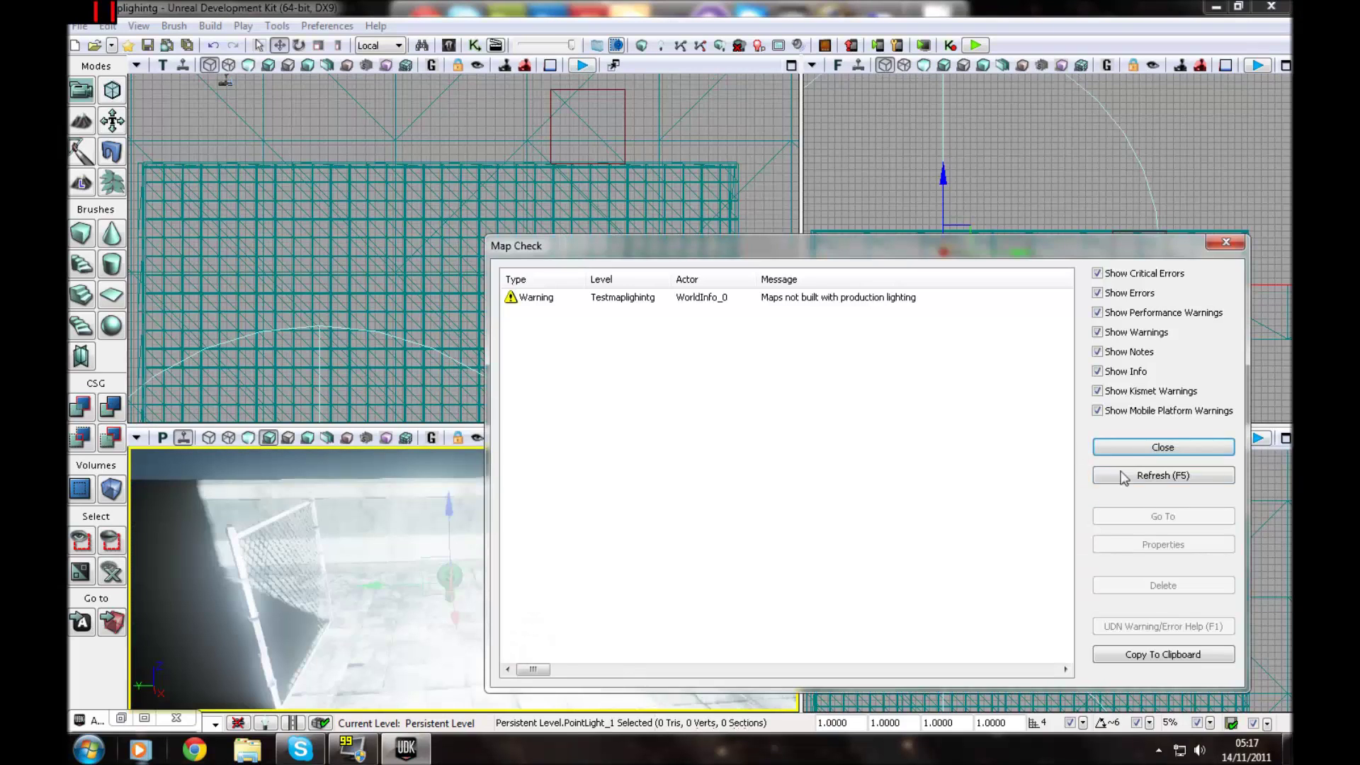
left_click(1159, 448)
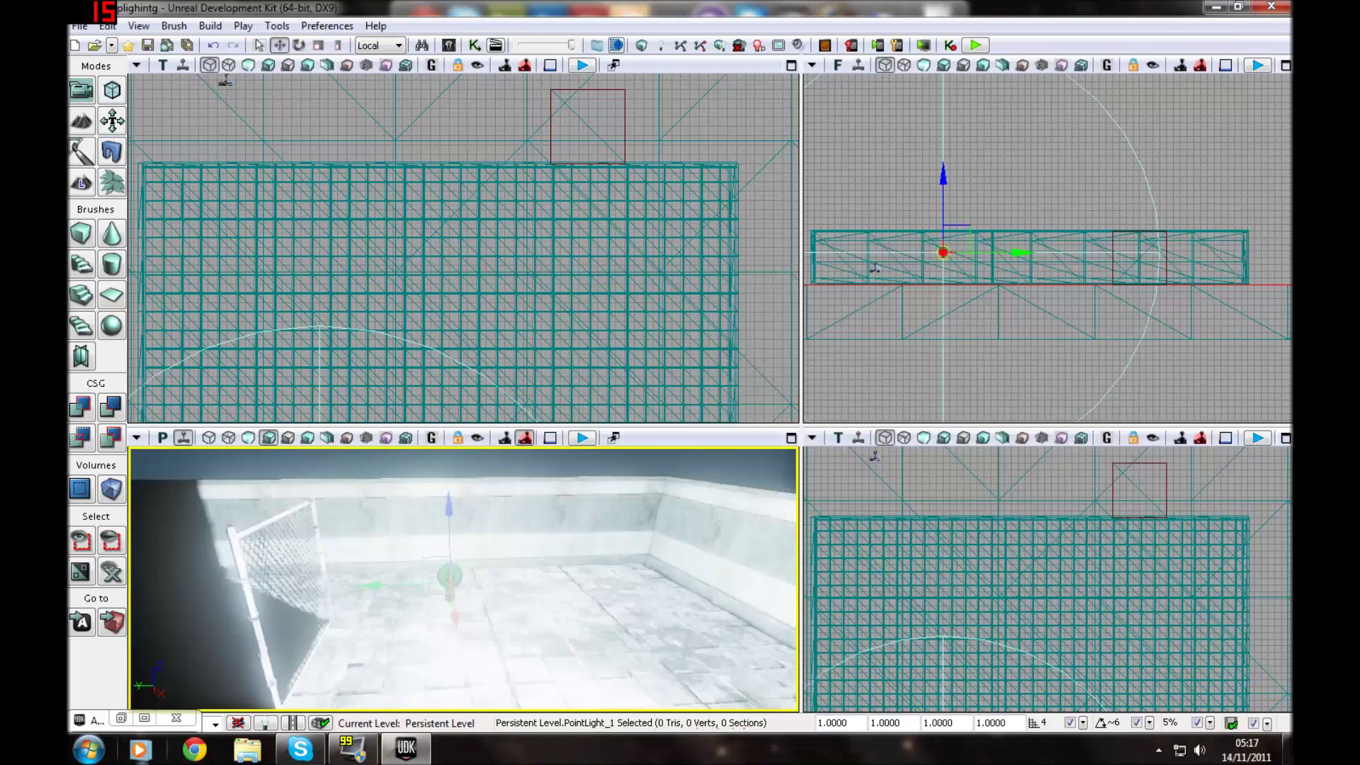
Play the level in the perspective viewport and walk up to the fence to examine its lighting and shadow
left_click(577, 71)
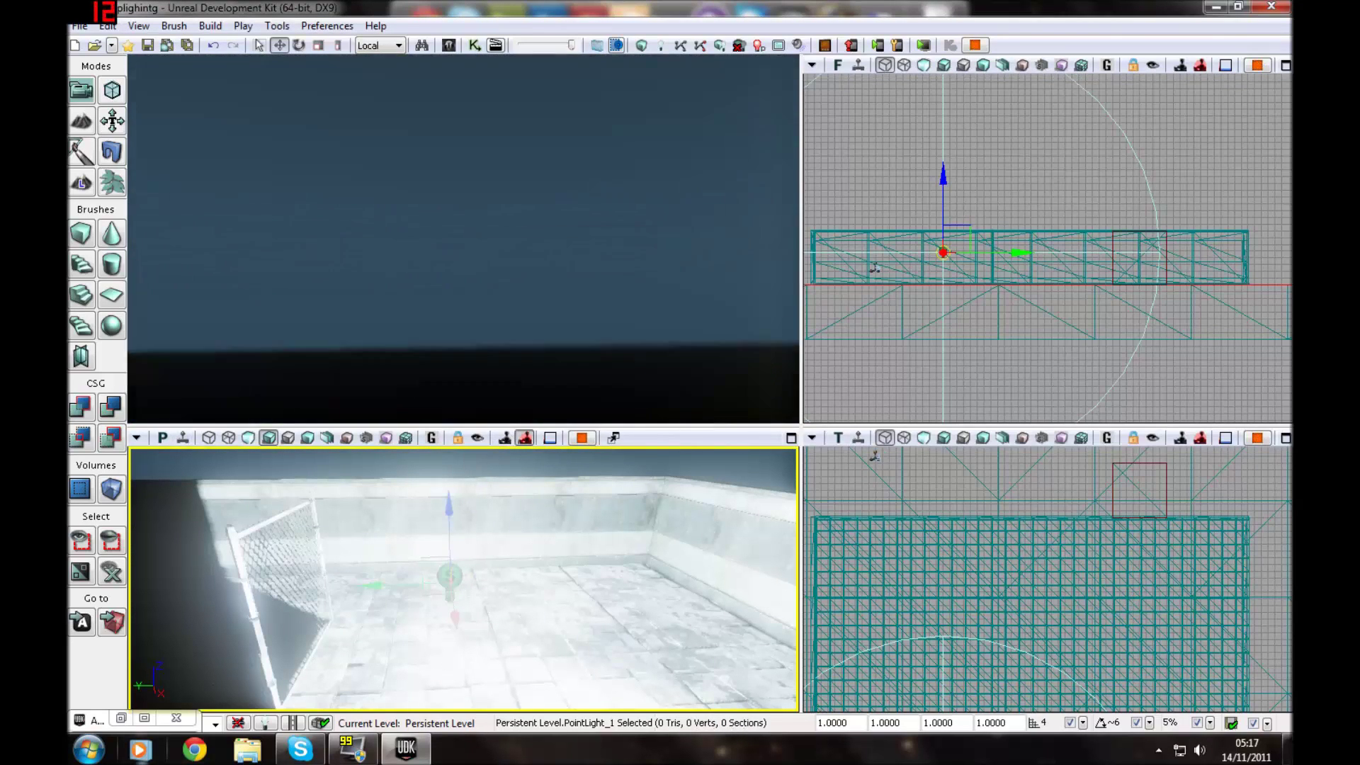
key("Escape")
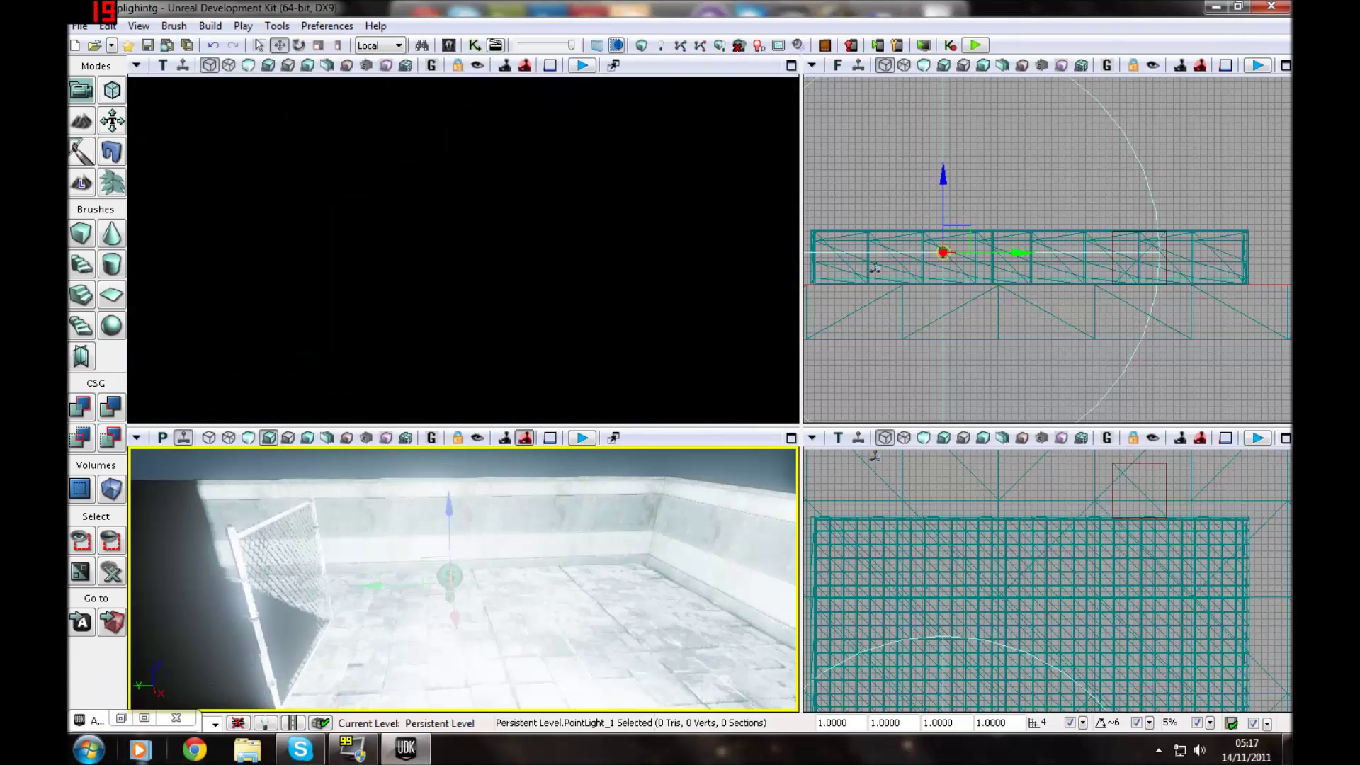
left_click(582, 438)
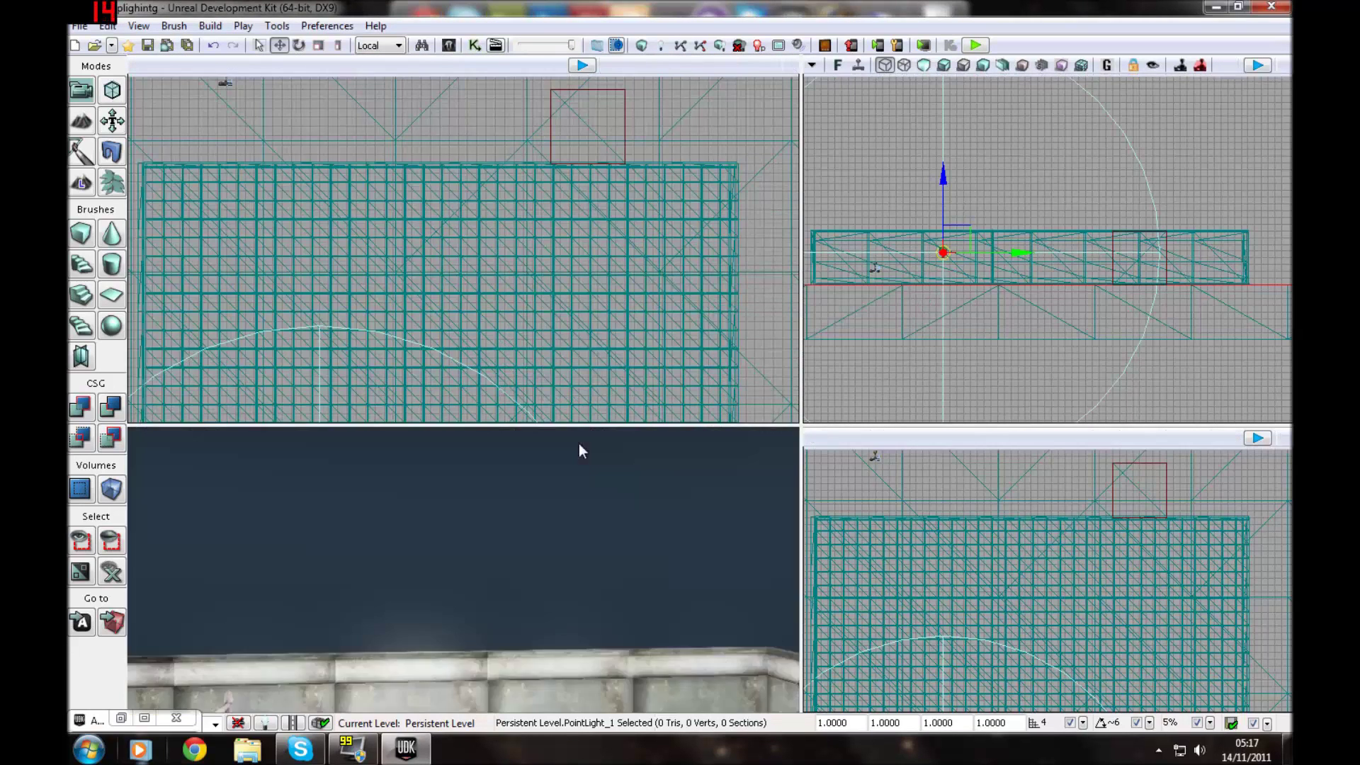
key("w")
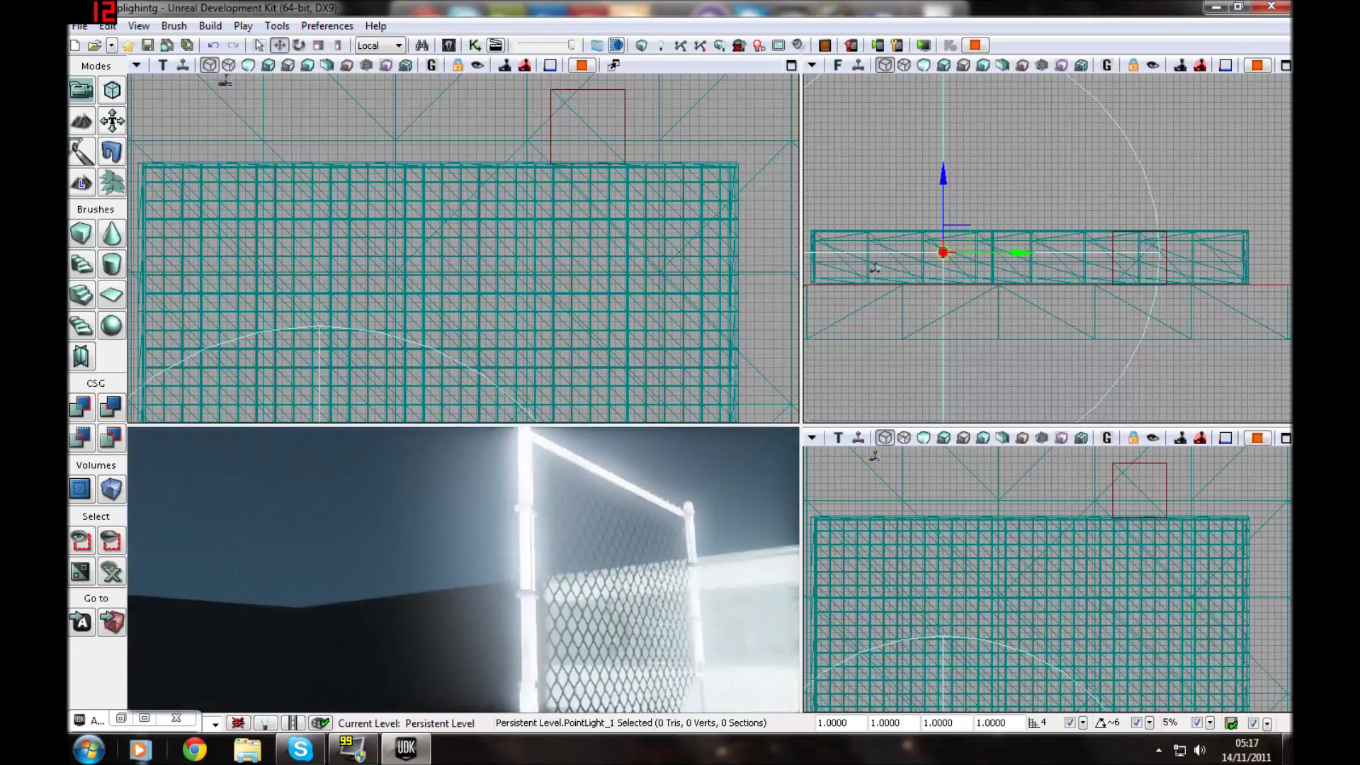
key("w")
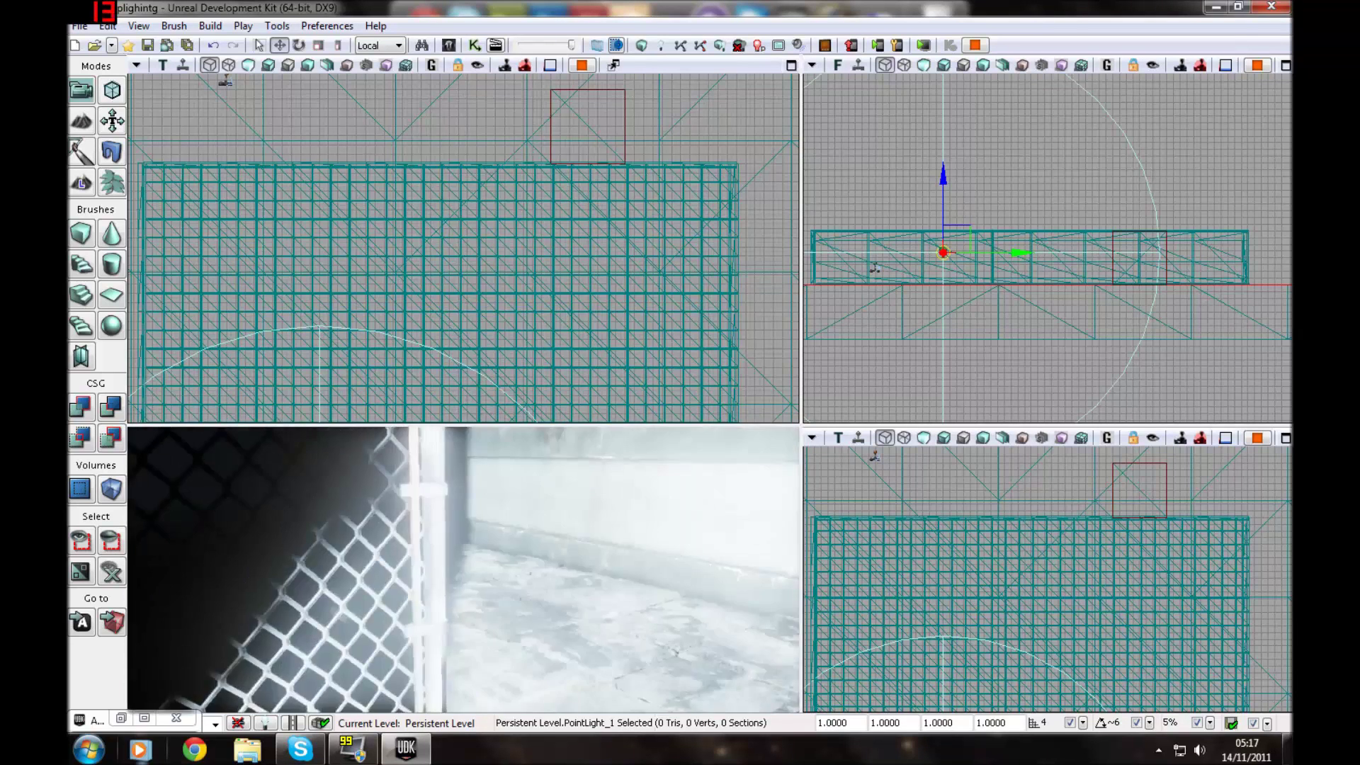
key("Escape")
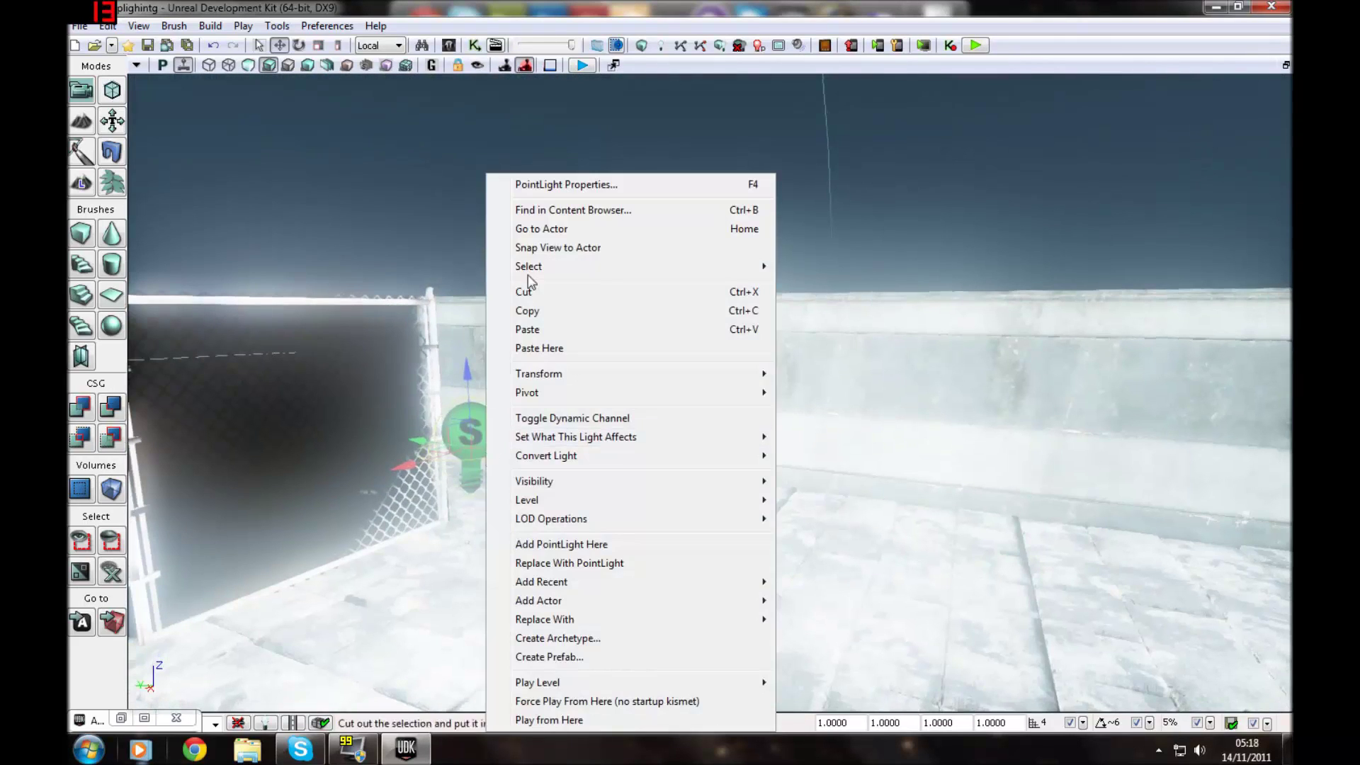
Set the Brightness of the point light beside the fence to 1 and its Light Color to saturated blue
left_click(551, 186)
left_click(779, 267)
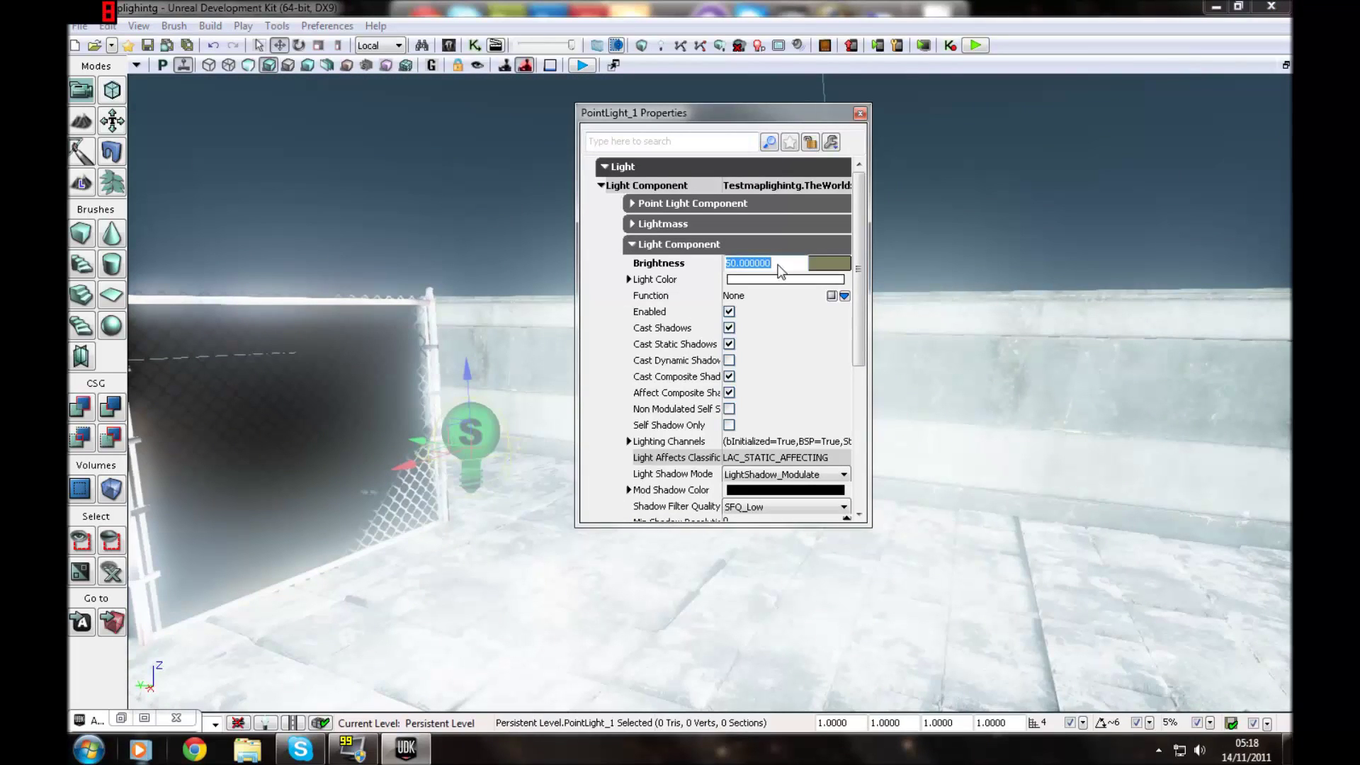
key("Return")
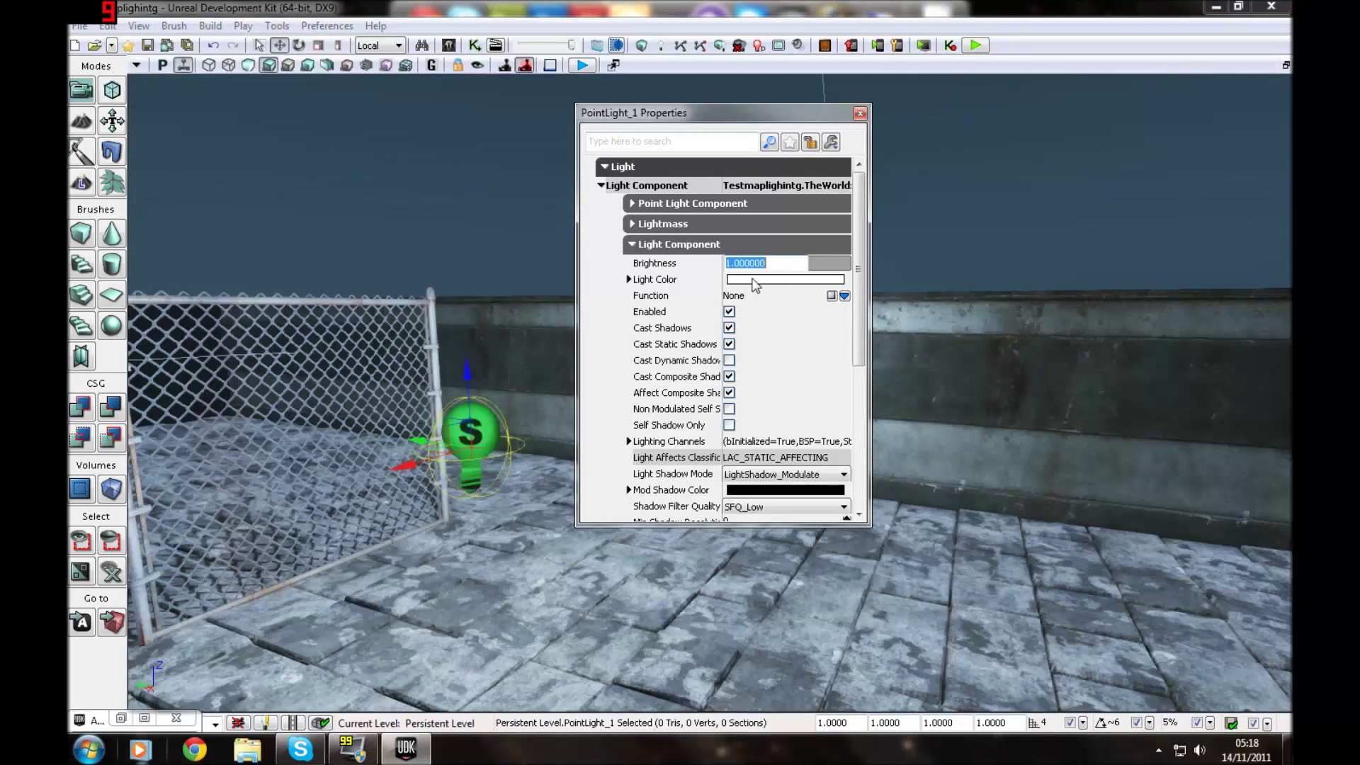
left_click(754, 280)
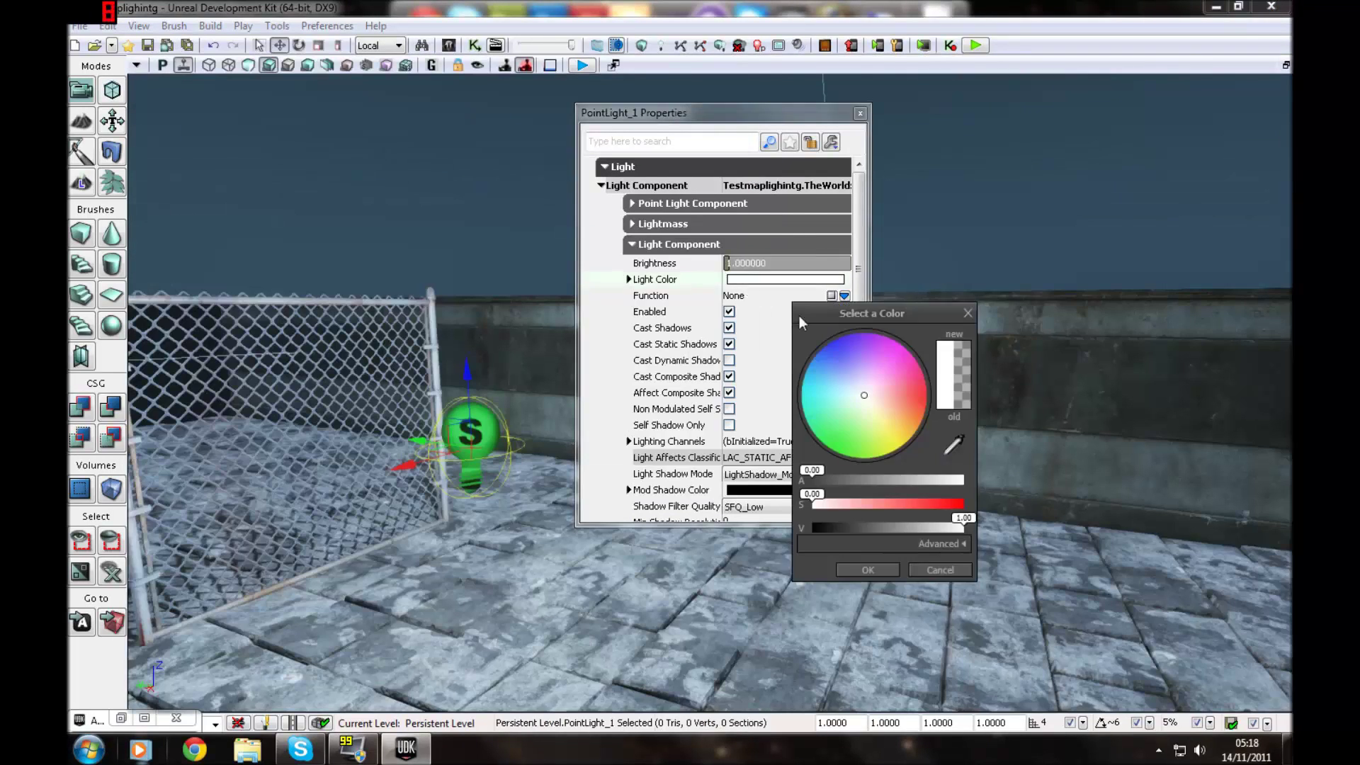
mouse_move(835, 352)
left_mouse_down()
mouse_move(892, 393)
mouse_move(927, 398)
mouse_move(828, 342)
left_mouse_up()
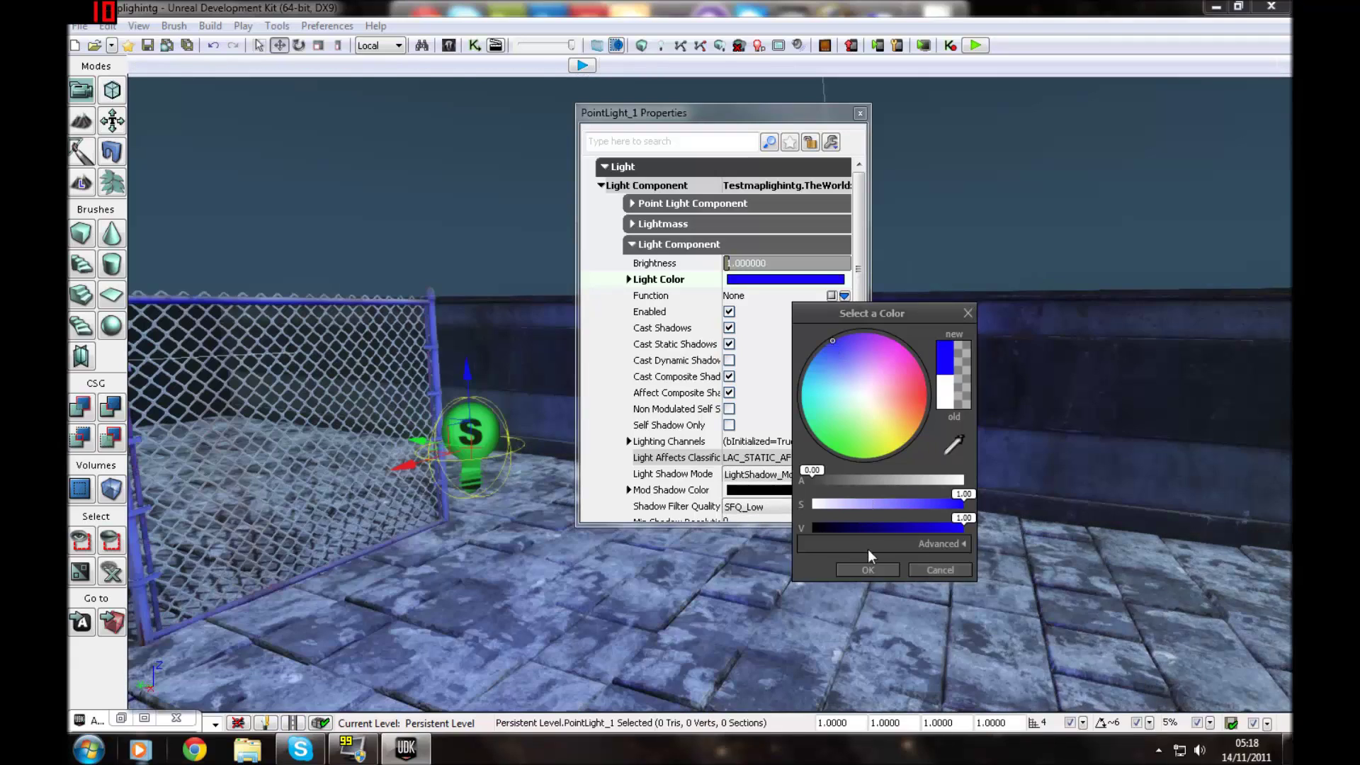
left_click(867, 569)
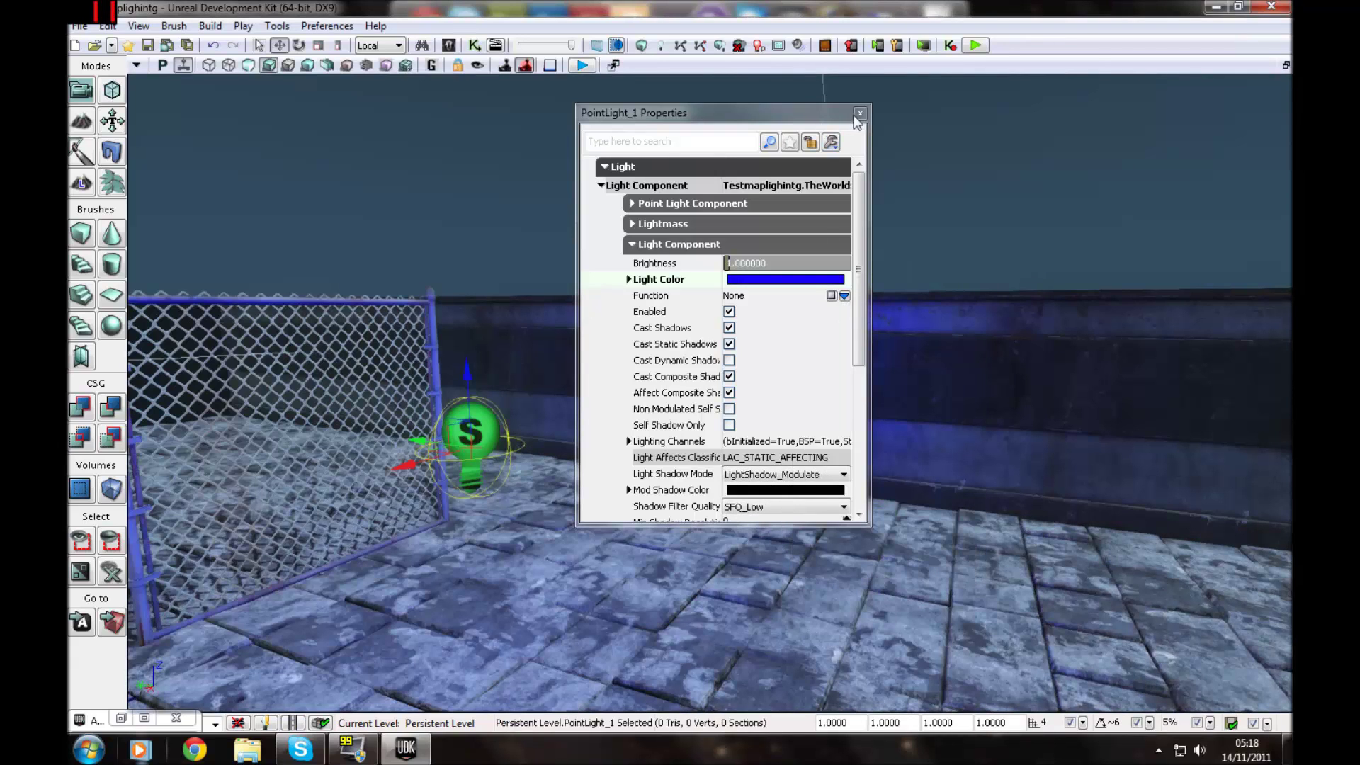
Build the blue point light's lighting at Production quality with Lightmass, and dismiss the map check
left_click(662, 45)
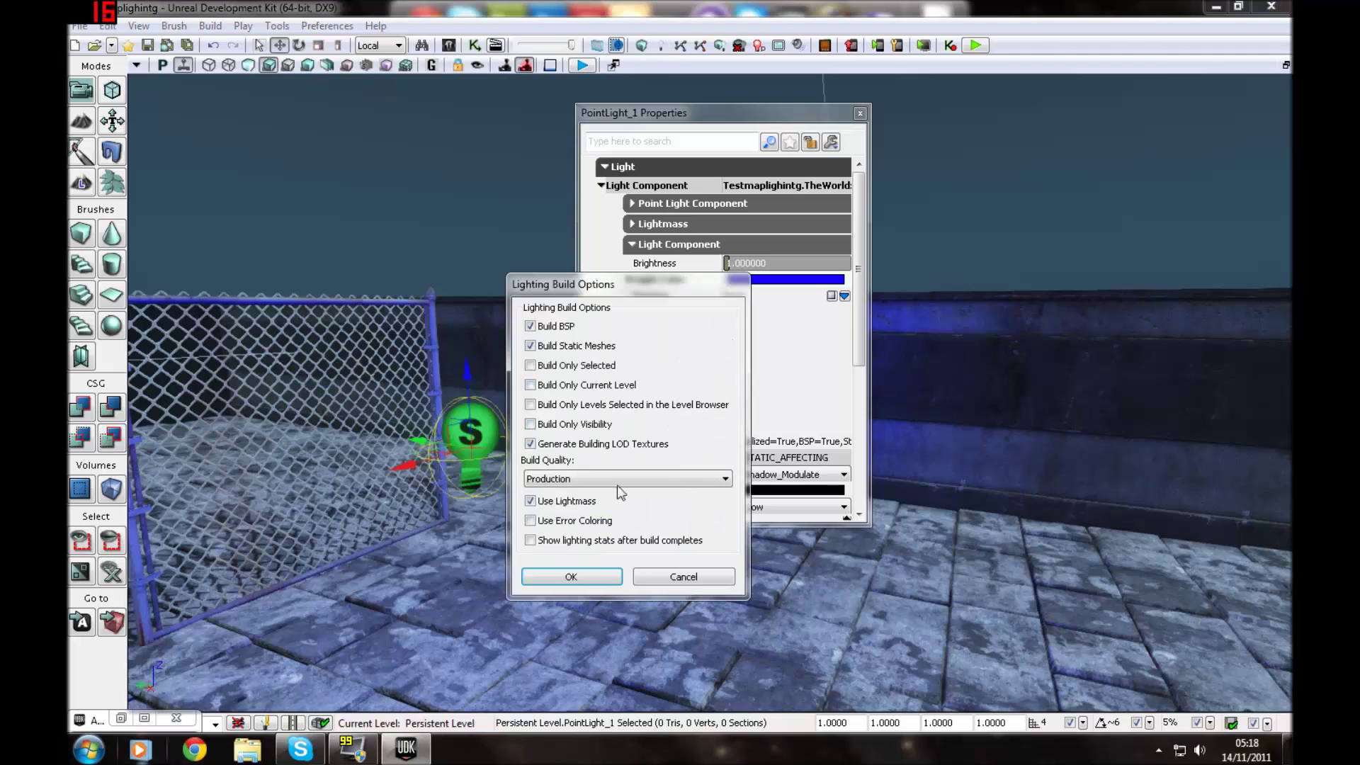
left_click(576, 576)
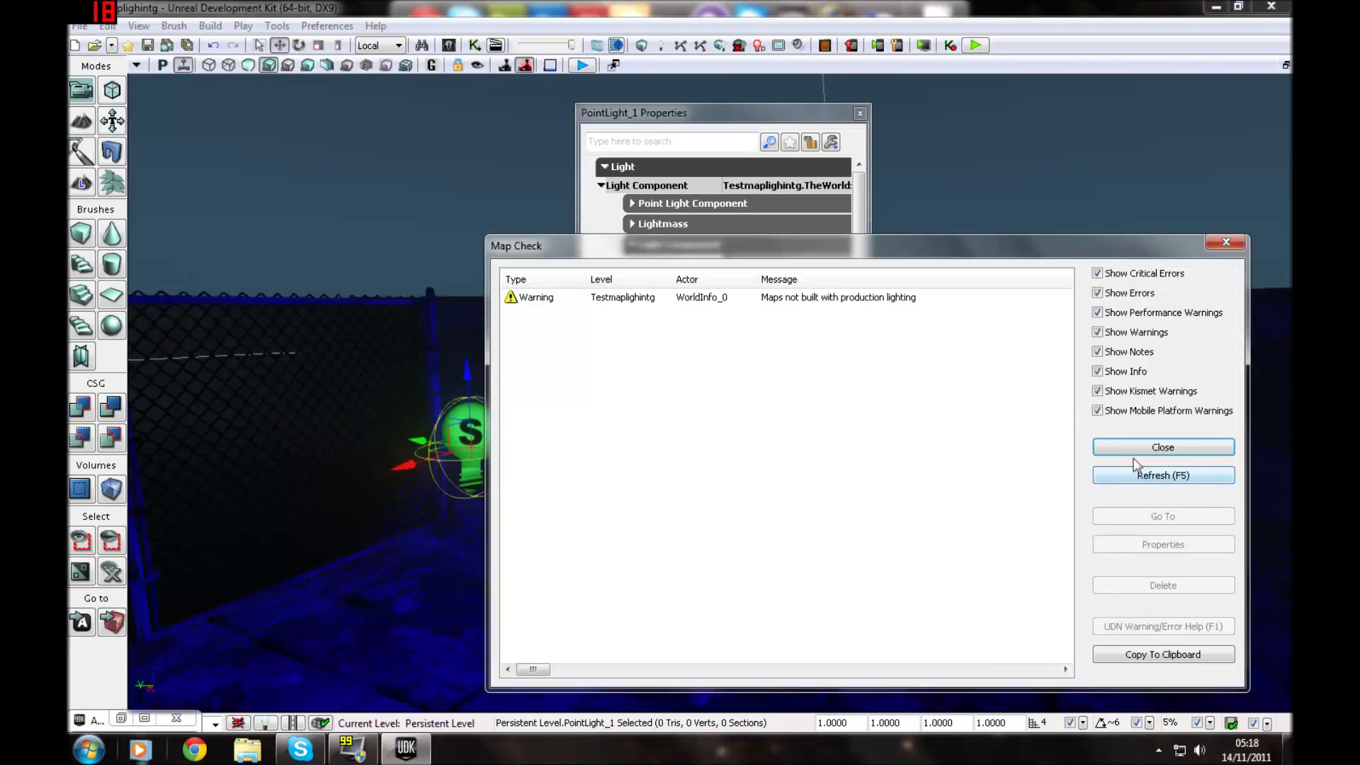
left_click(1136, 453)
right_click_drag(876, 447, 1044, 506)
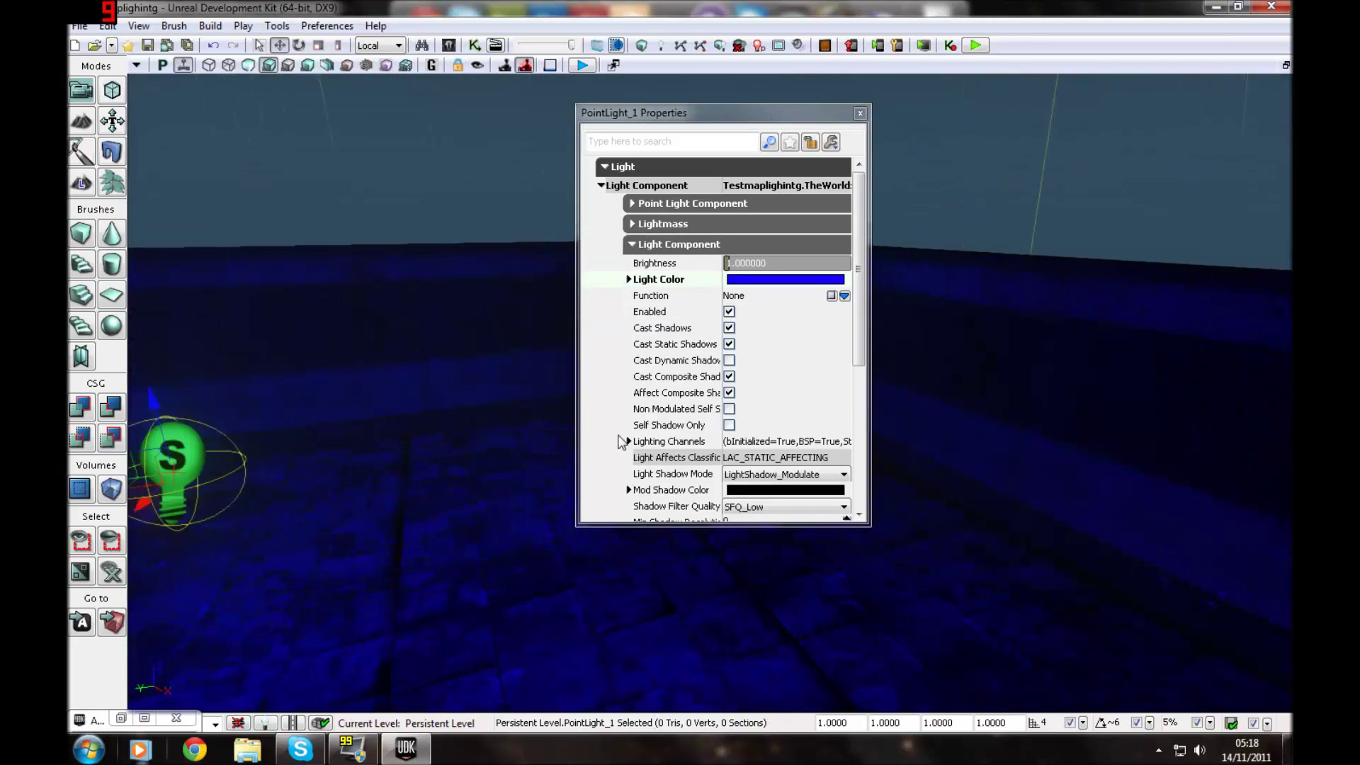
Expand the point light's Lighting Channels, enable the Dynamic channel and disable it again
left_click(628, 441)
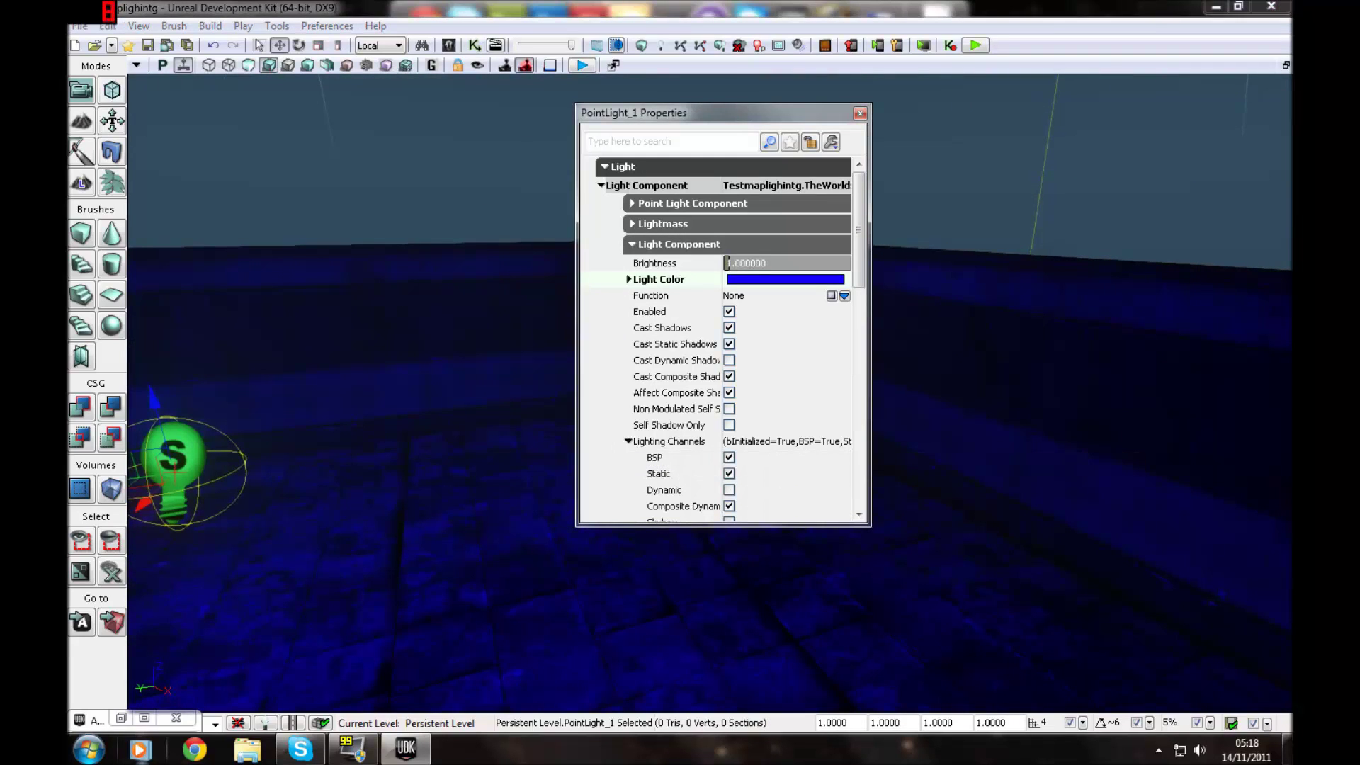
right_click_drag(466, 462, 382, 471)
key("s")
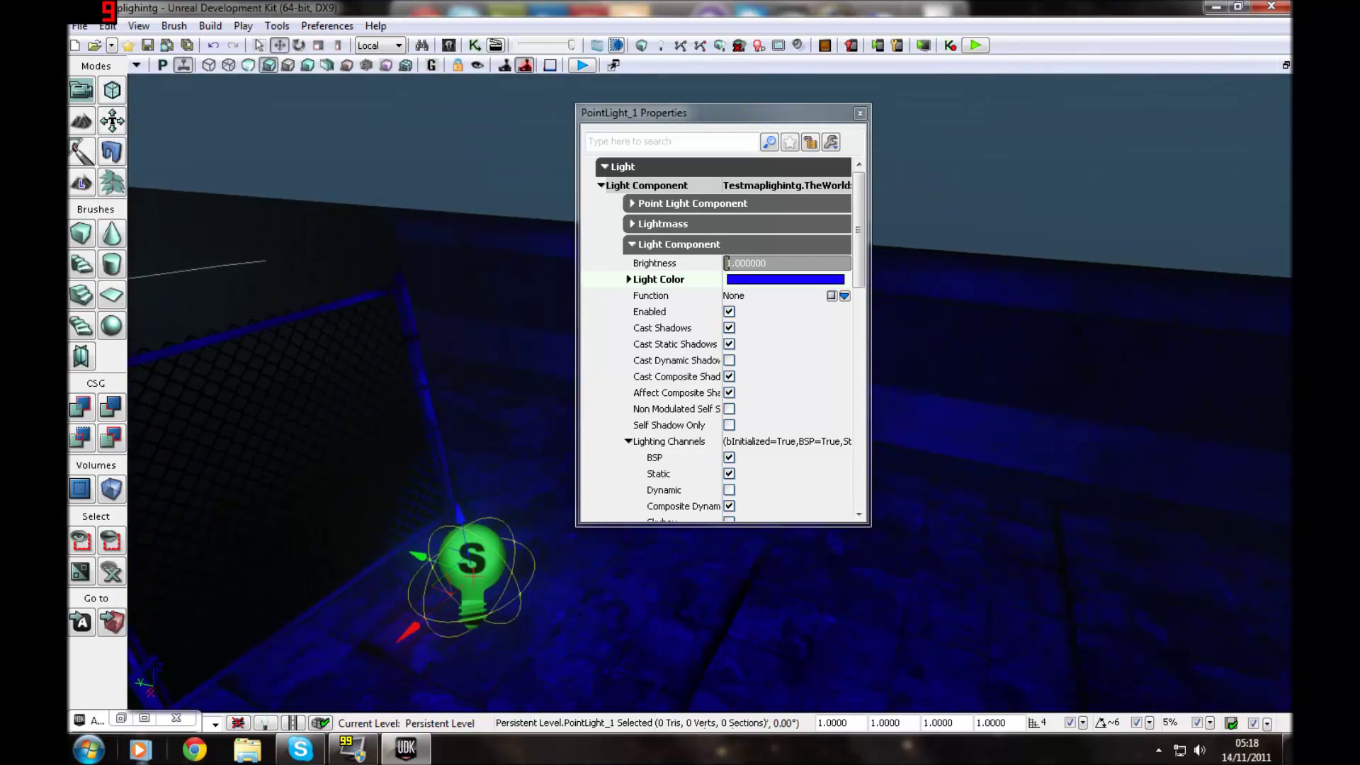
left_click(628, 442)
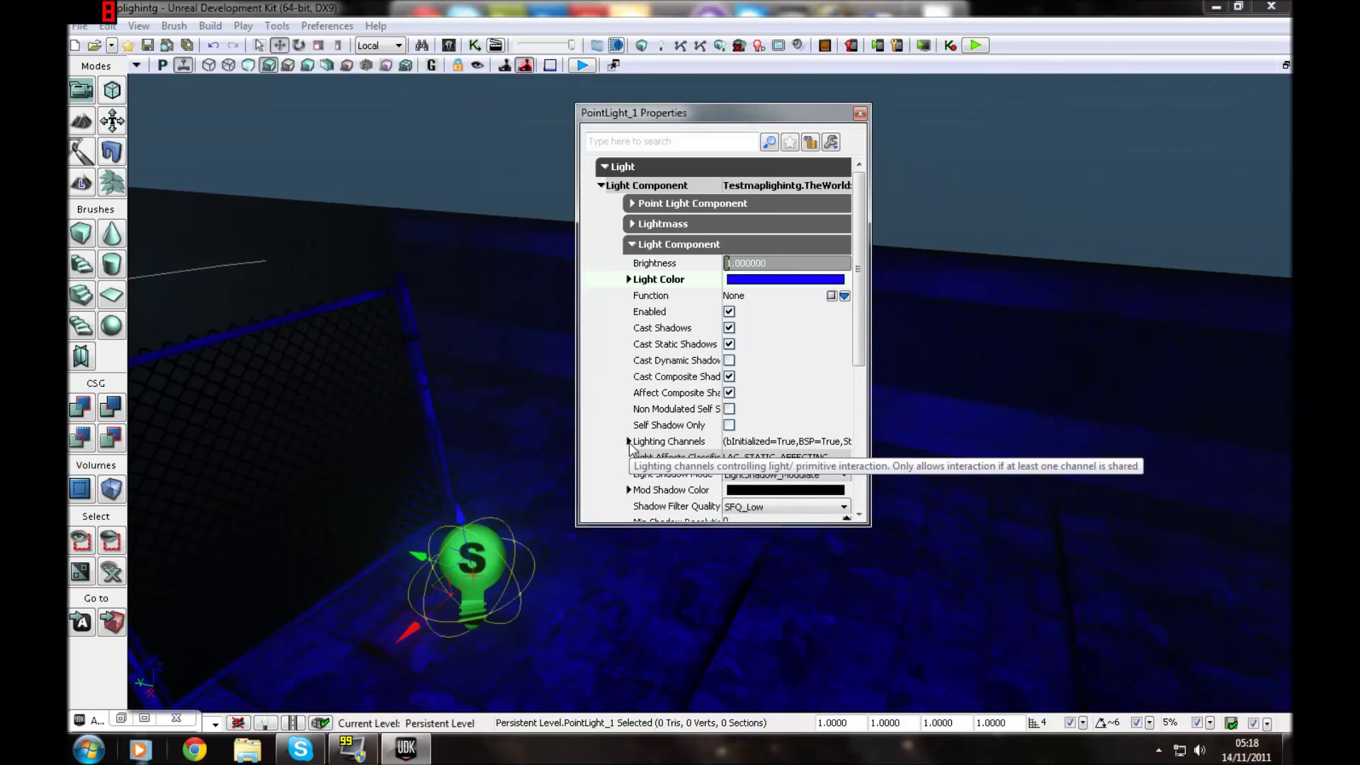
left_click(628, 442)
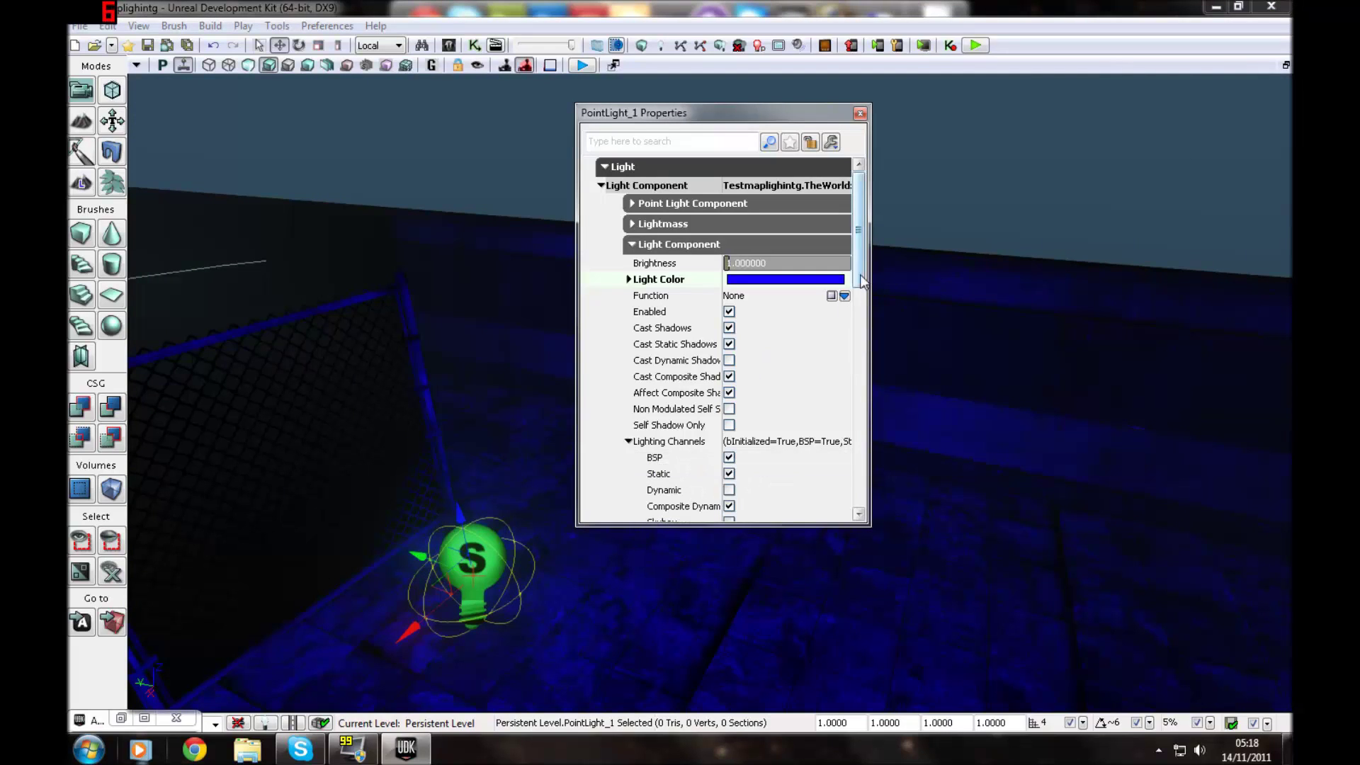
scroll(863, 304, "down", 3)
left_click_drag(863, 303, 874, 346)
left_click(729, 266)
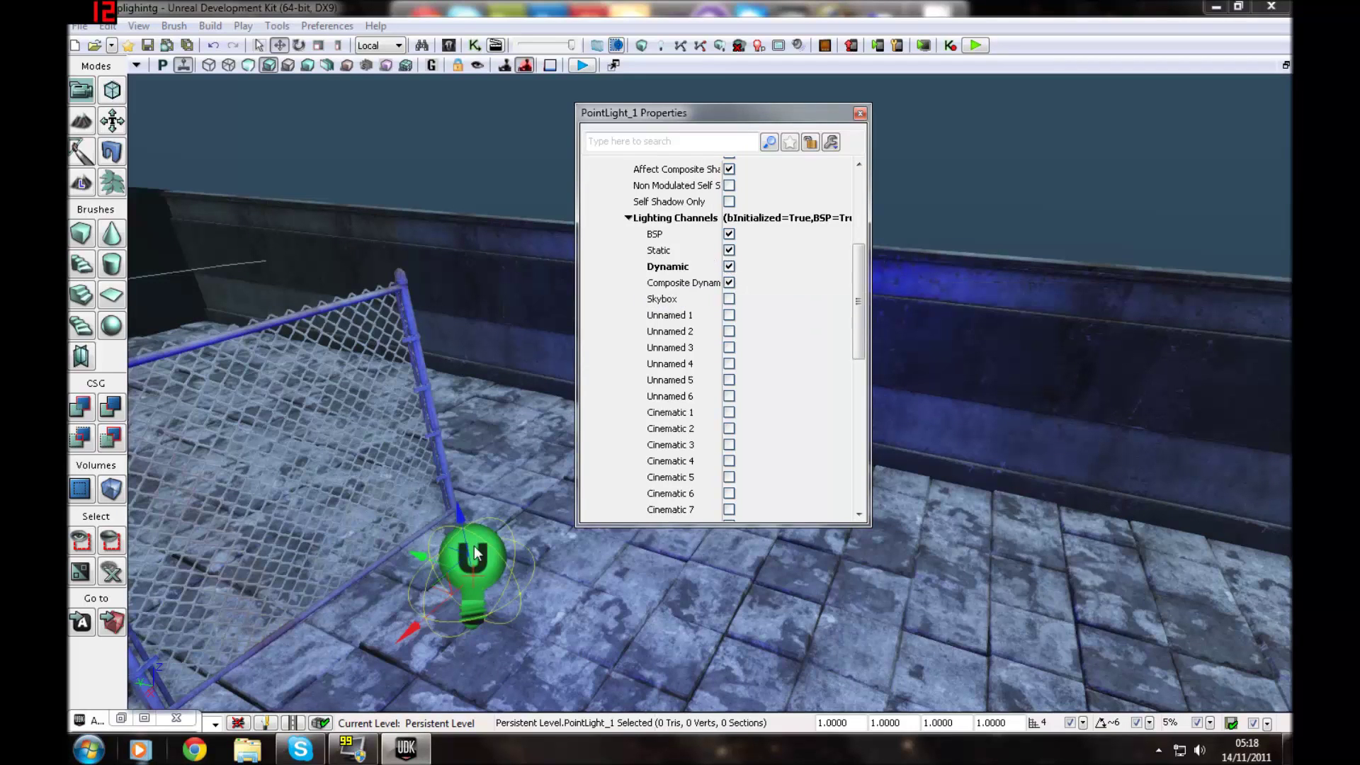
left_click(729, 266)
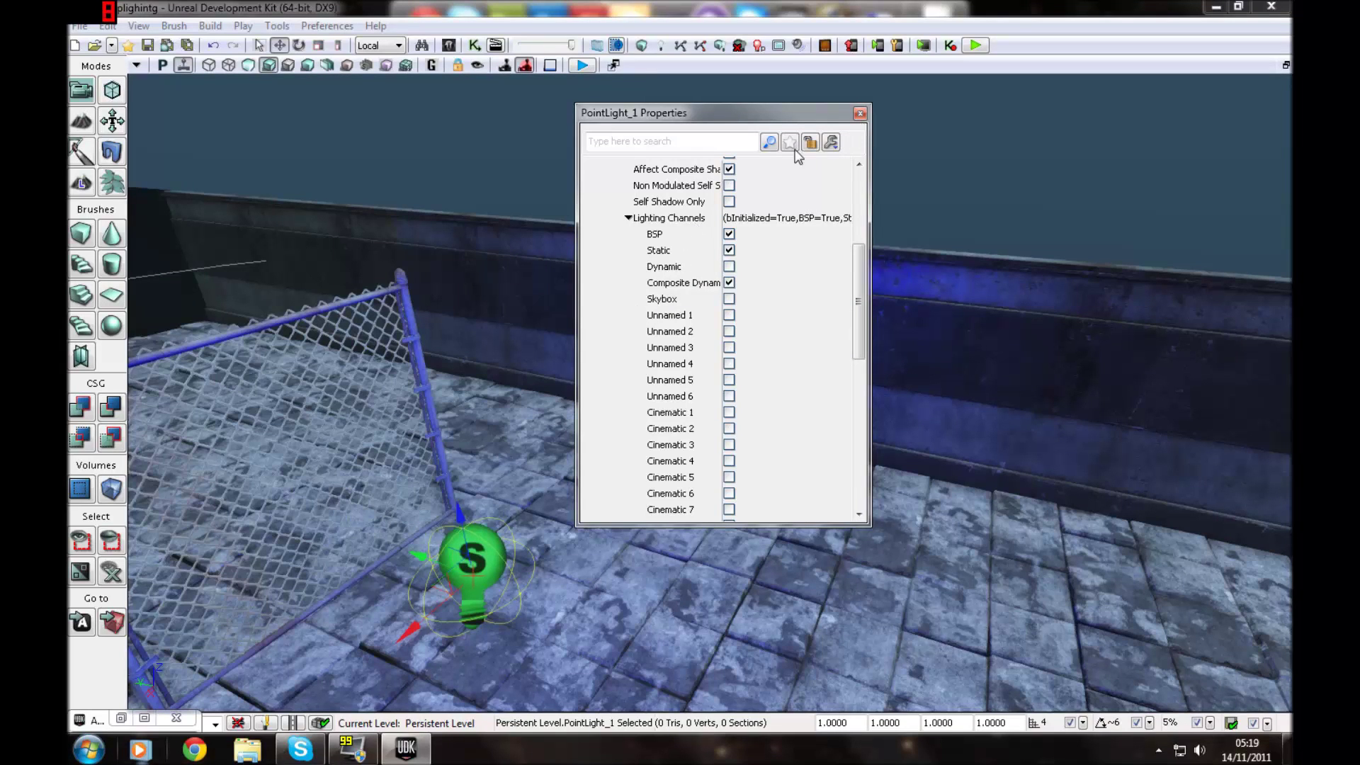
Review the Collision Type options in the point light's Collision properties and disable Can Step Up On
left_click_drag(859, 312, 876, 476)
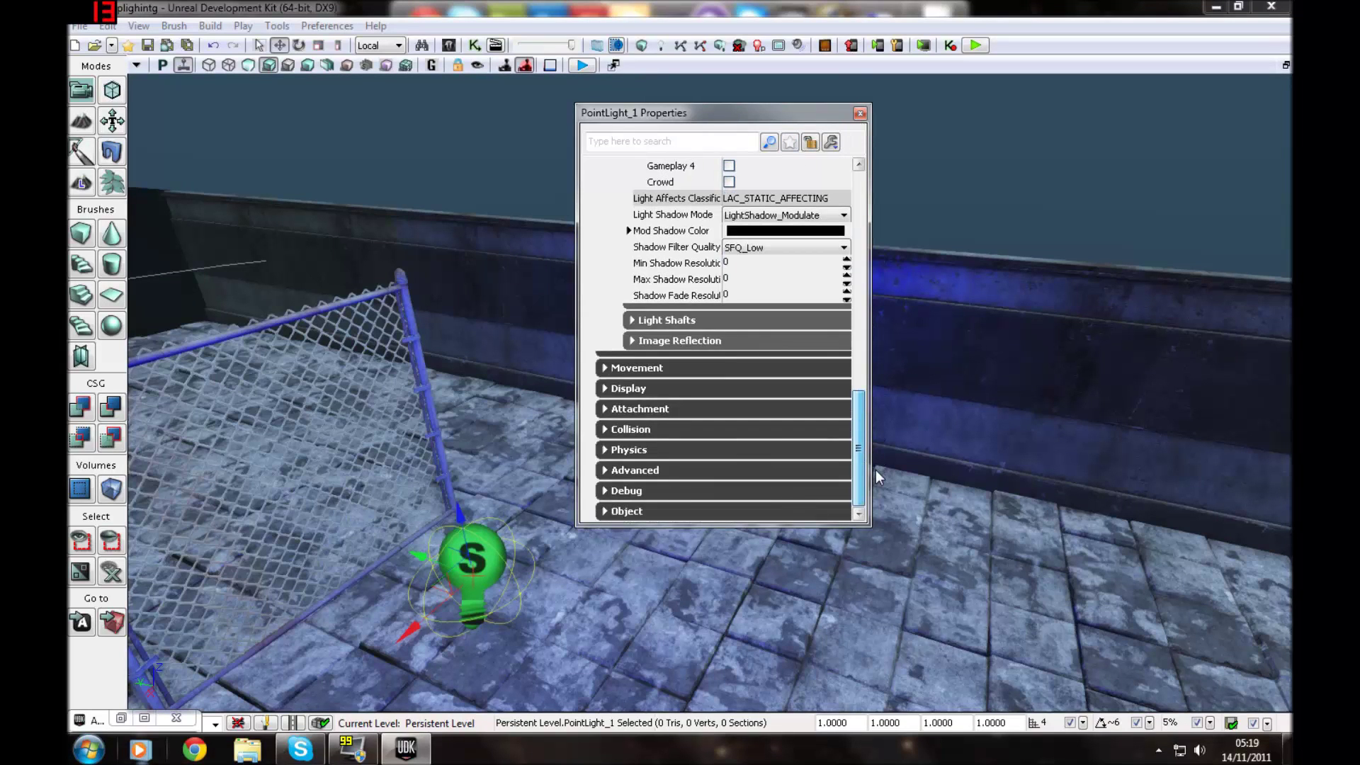
left_click(681, 430)
left_click_drag(859, 433, 861, 458)
left_click(770, 394)
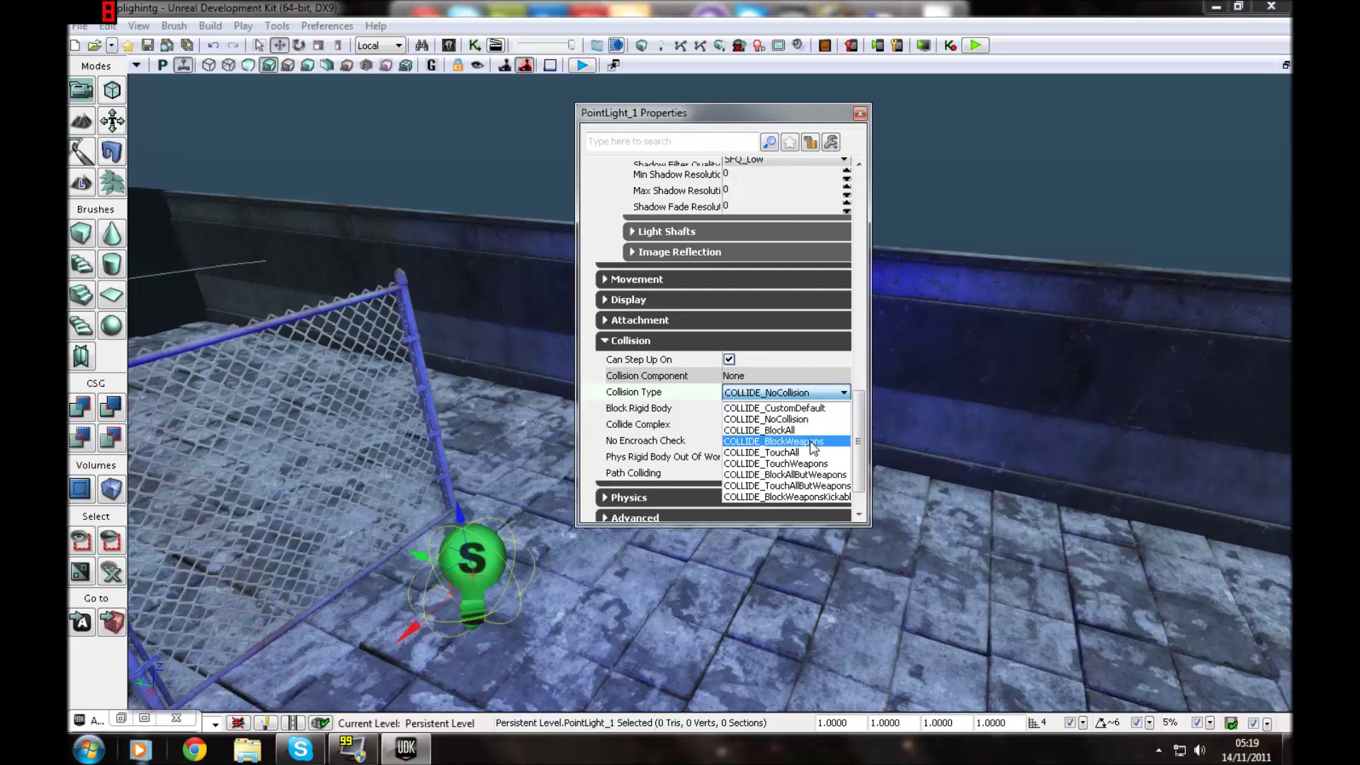
left_click(813, 386)
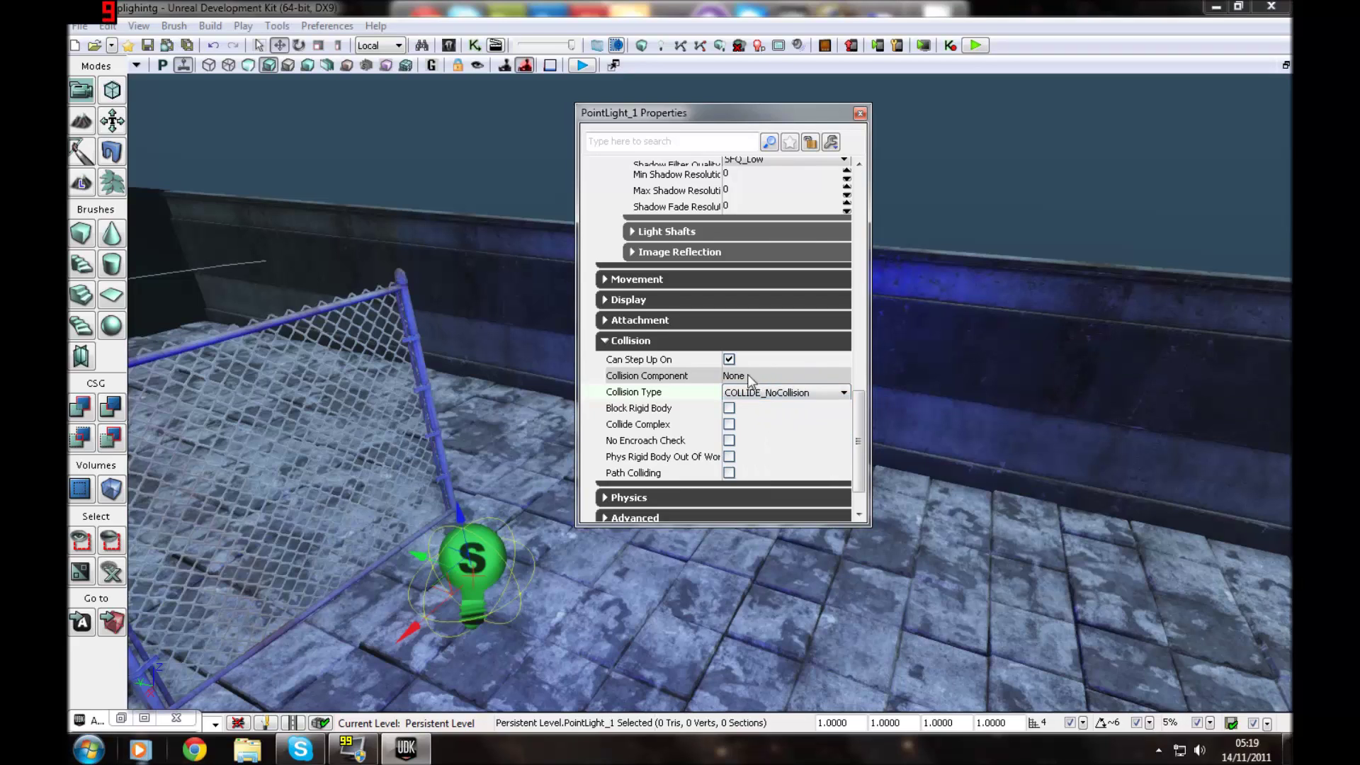
left_click(729, 361)
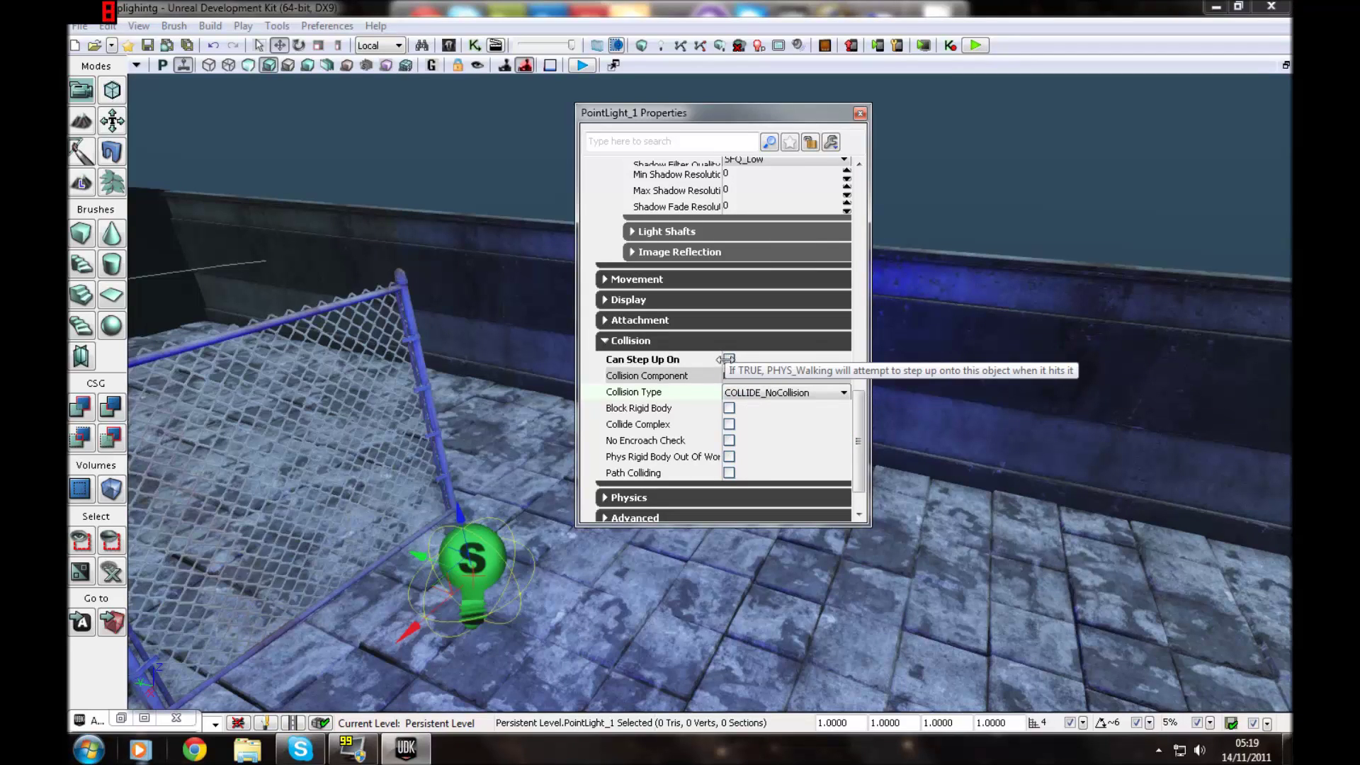
scroll(863, 470, "down", 1)
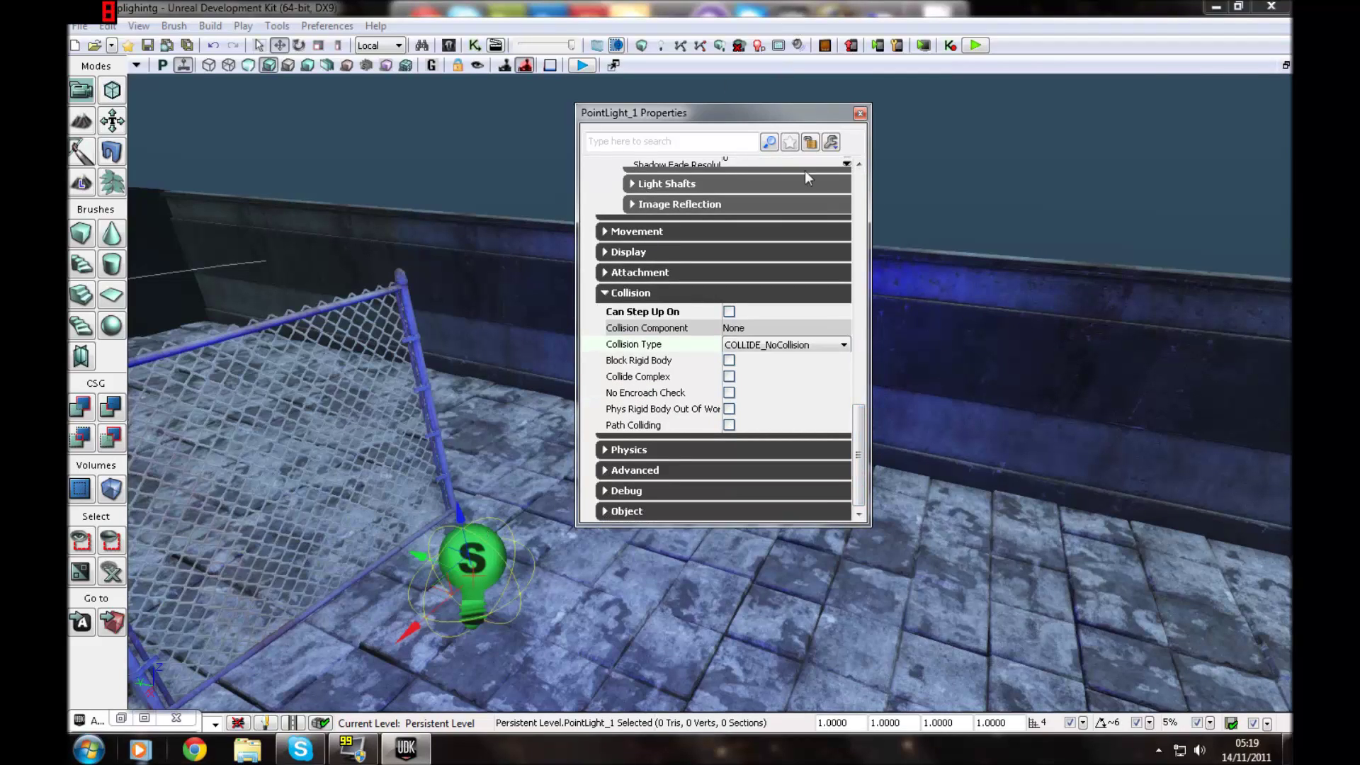
Enable Render Light Shafts on the point light and briefly play the level to preview the effect
left_click(672, 178)
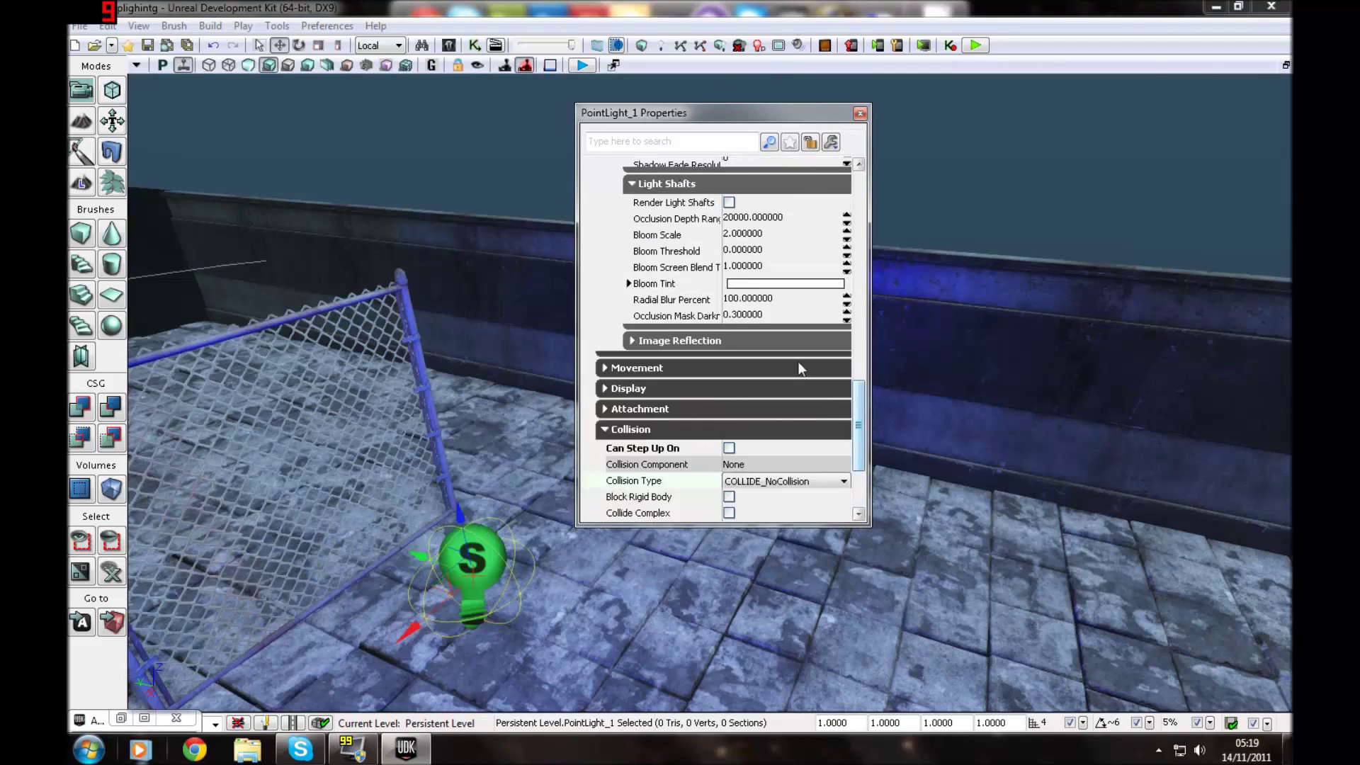
scroll(860, 449, "up", 3)
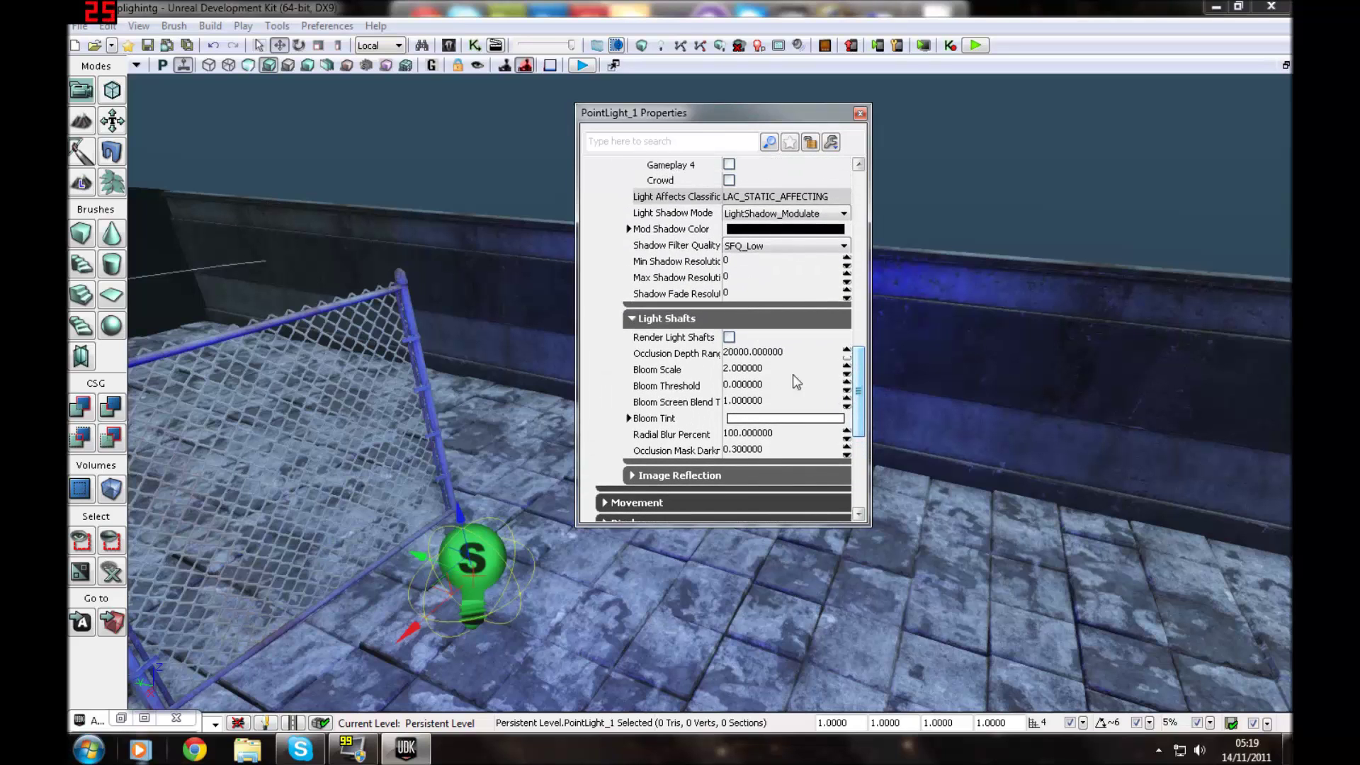
left_click(730, 337)
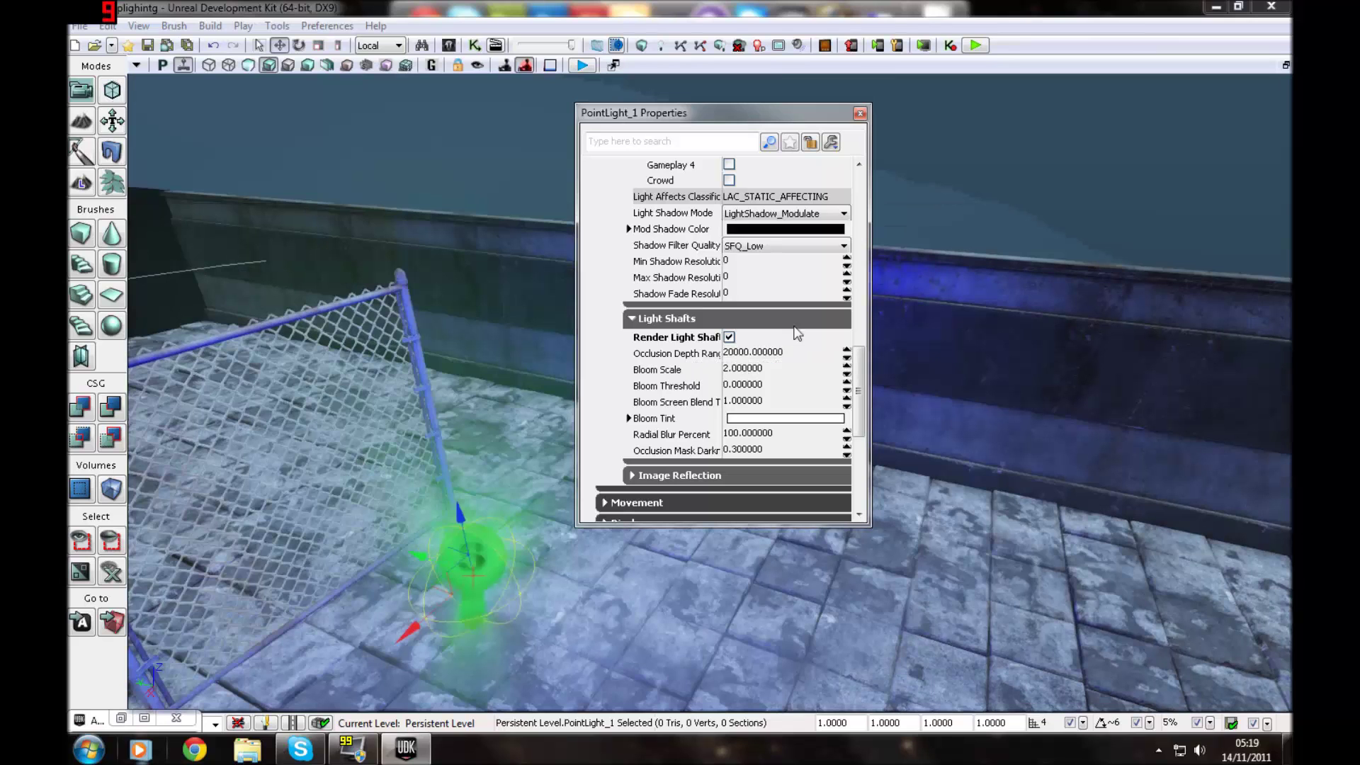
right_click_drag(496, 396, 515, 487)
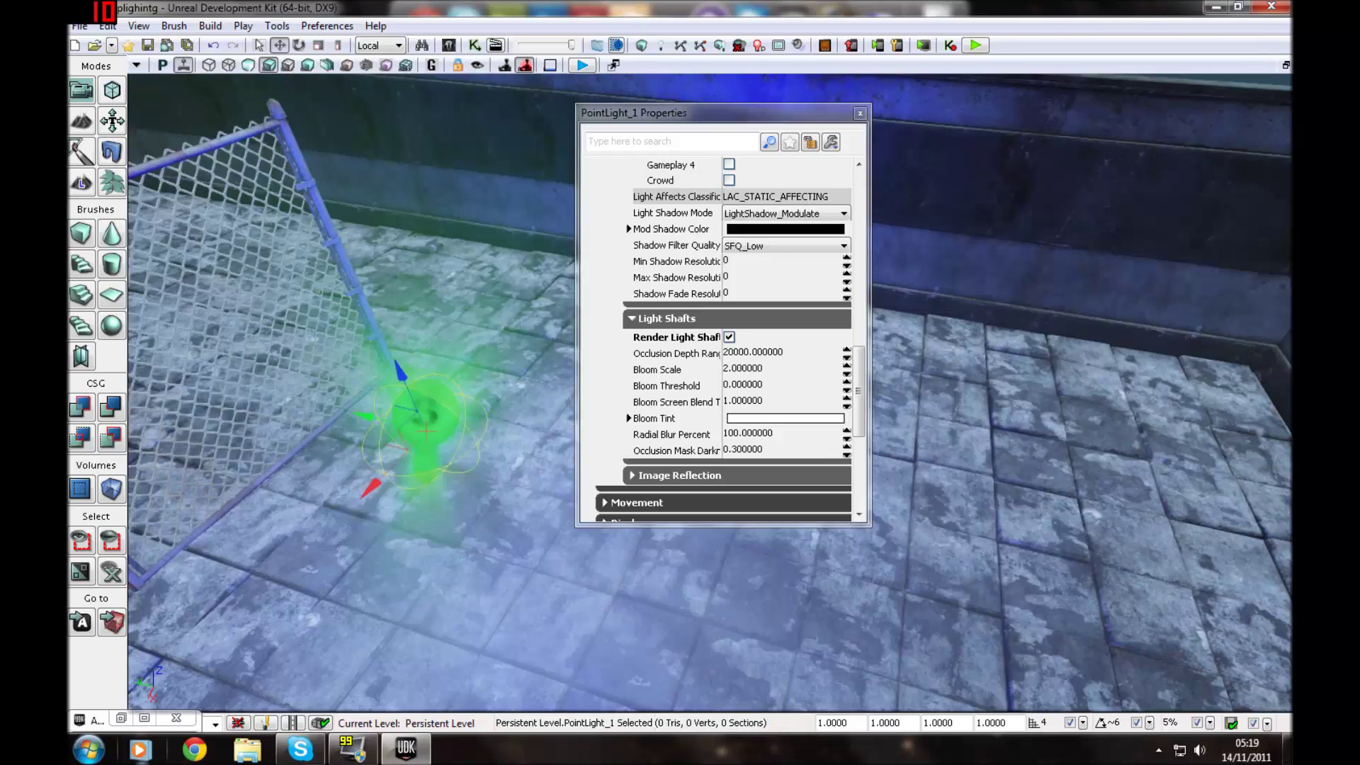
left_click(581, 65)
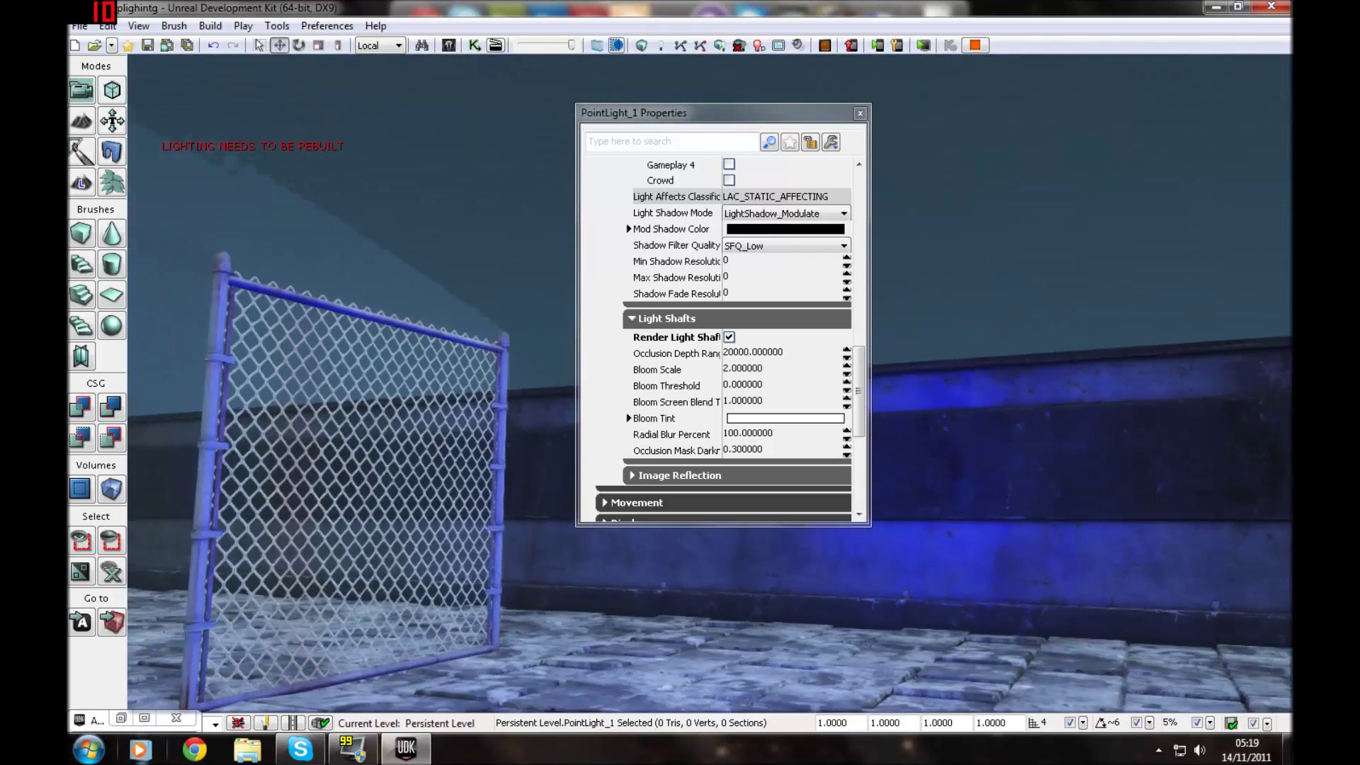
key("Escape")
Rebuild lighting at Production quality with Lightmass for the light with light shafts, and dismiss the map check
left_click(661, 46)
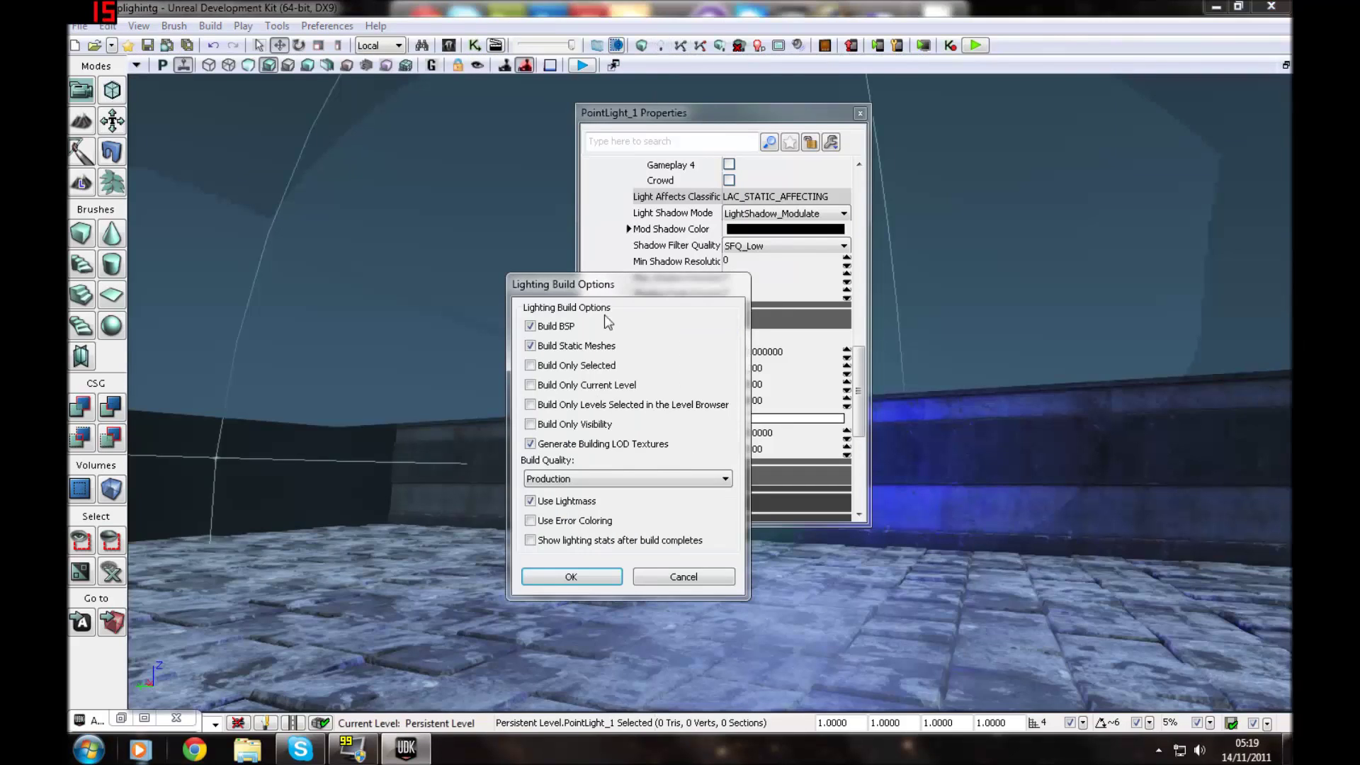
left_click(567, 576)
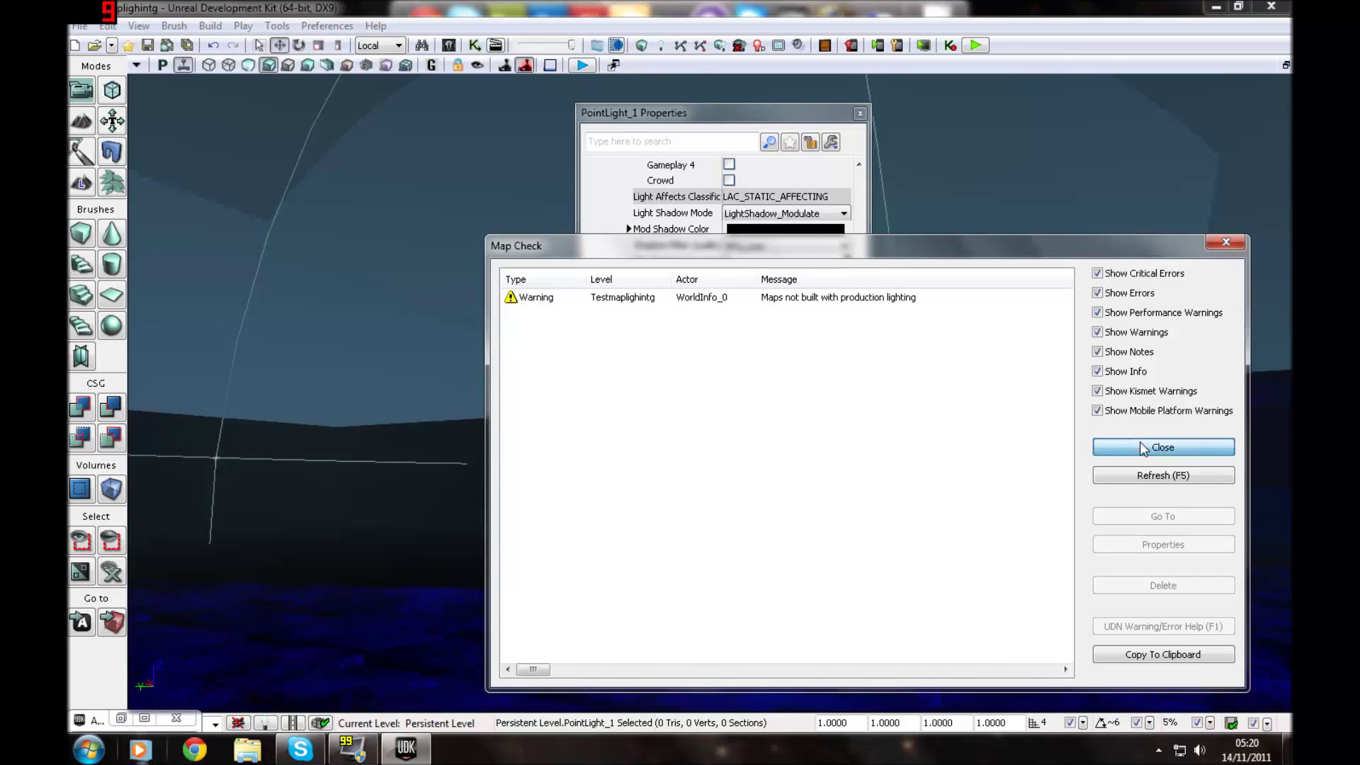
left_click(1140, 443)
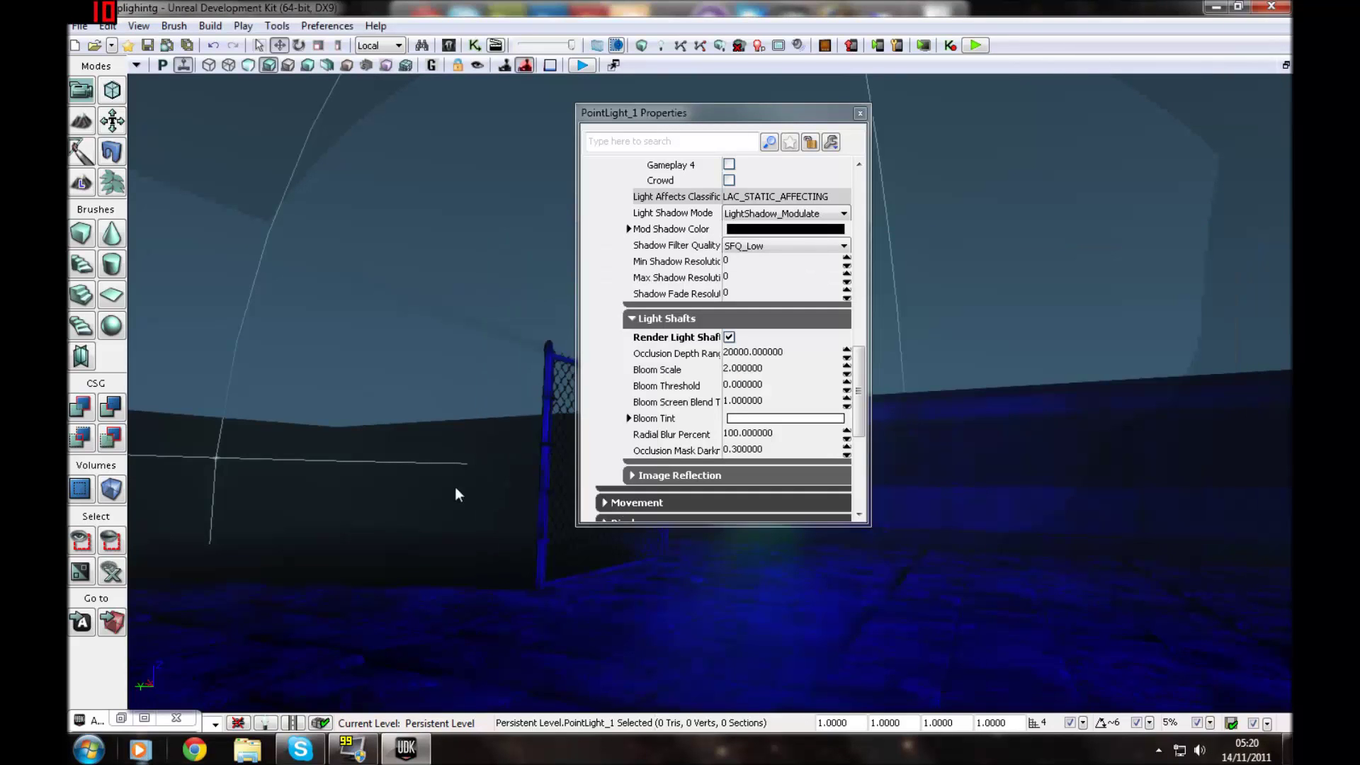
right_click_drag(440, 298, 528, 279)
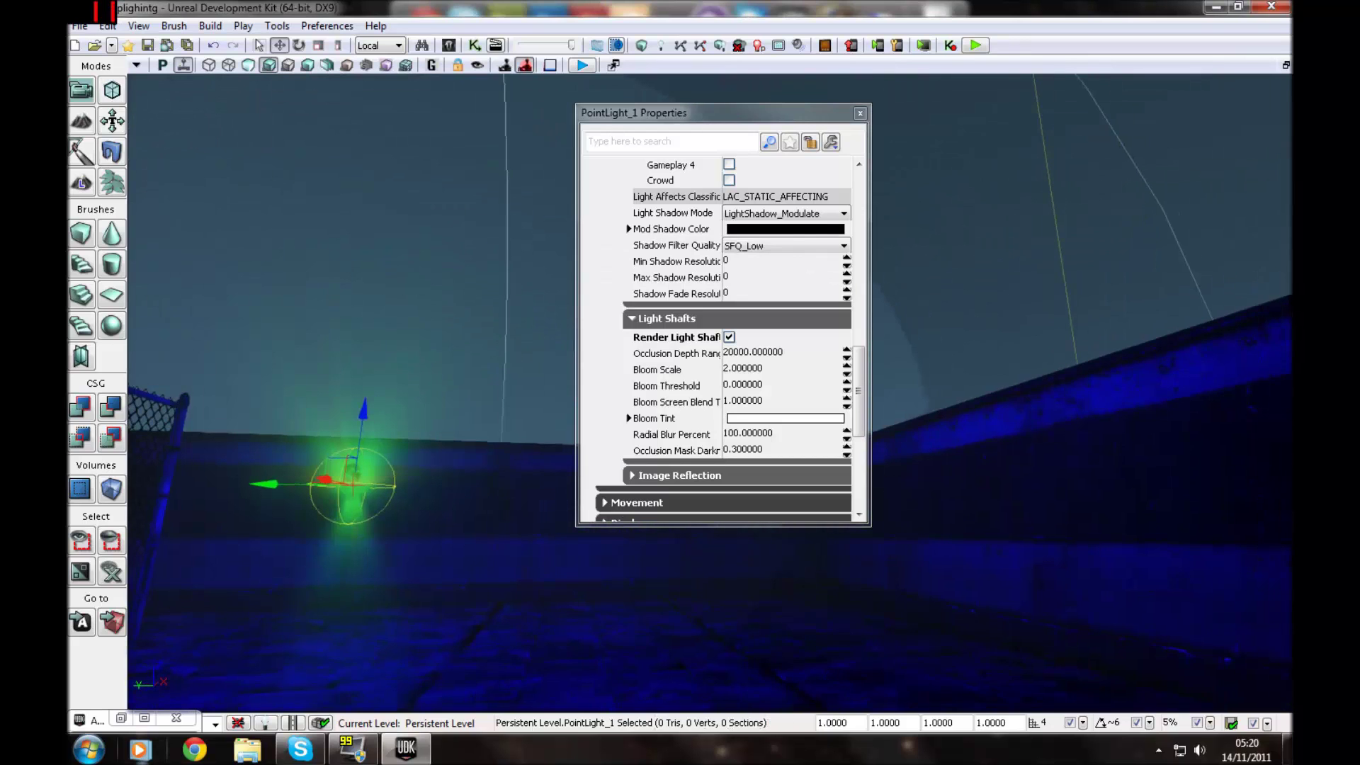
Play the level in the viewport and walk around the fence to examine the blue lighting and light shafts
left_click(582, 65)
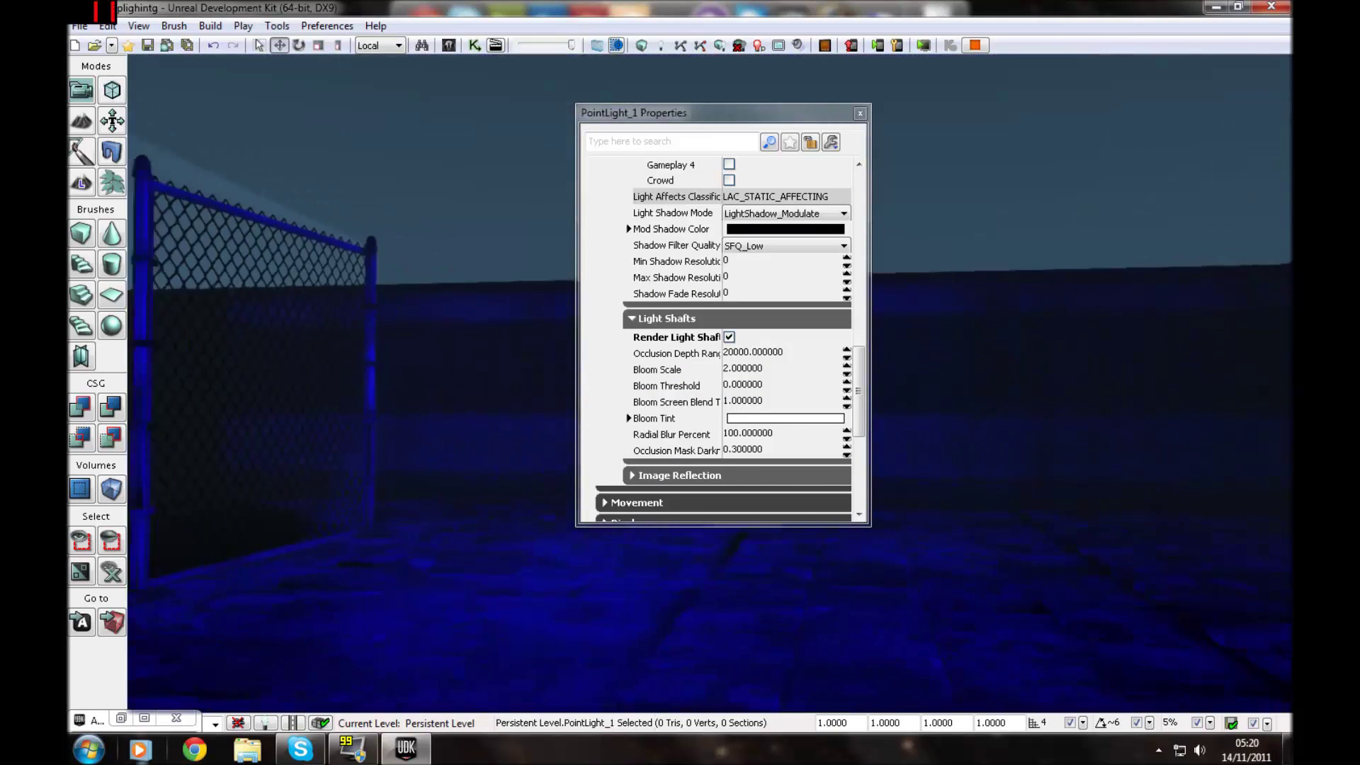
key("a")
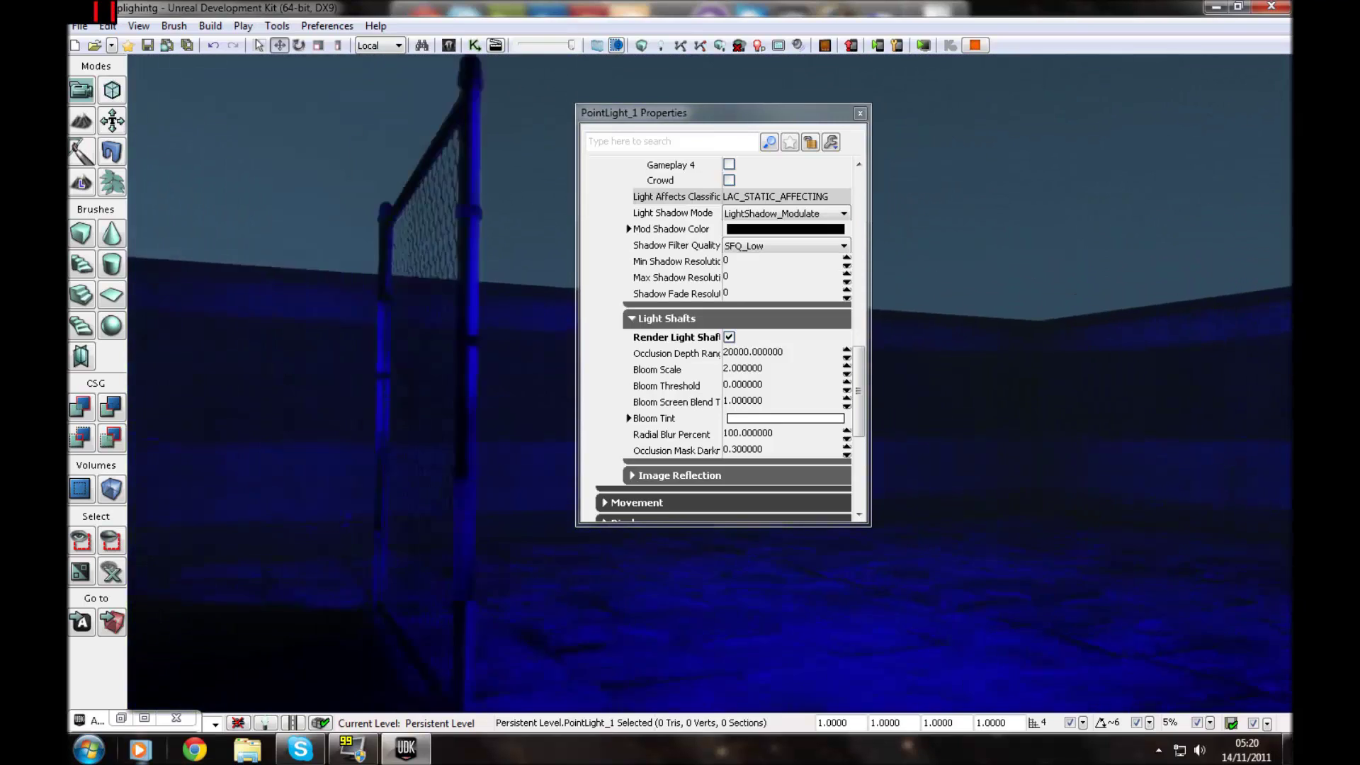
key("d")
key("a")
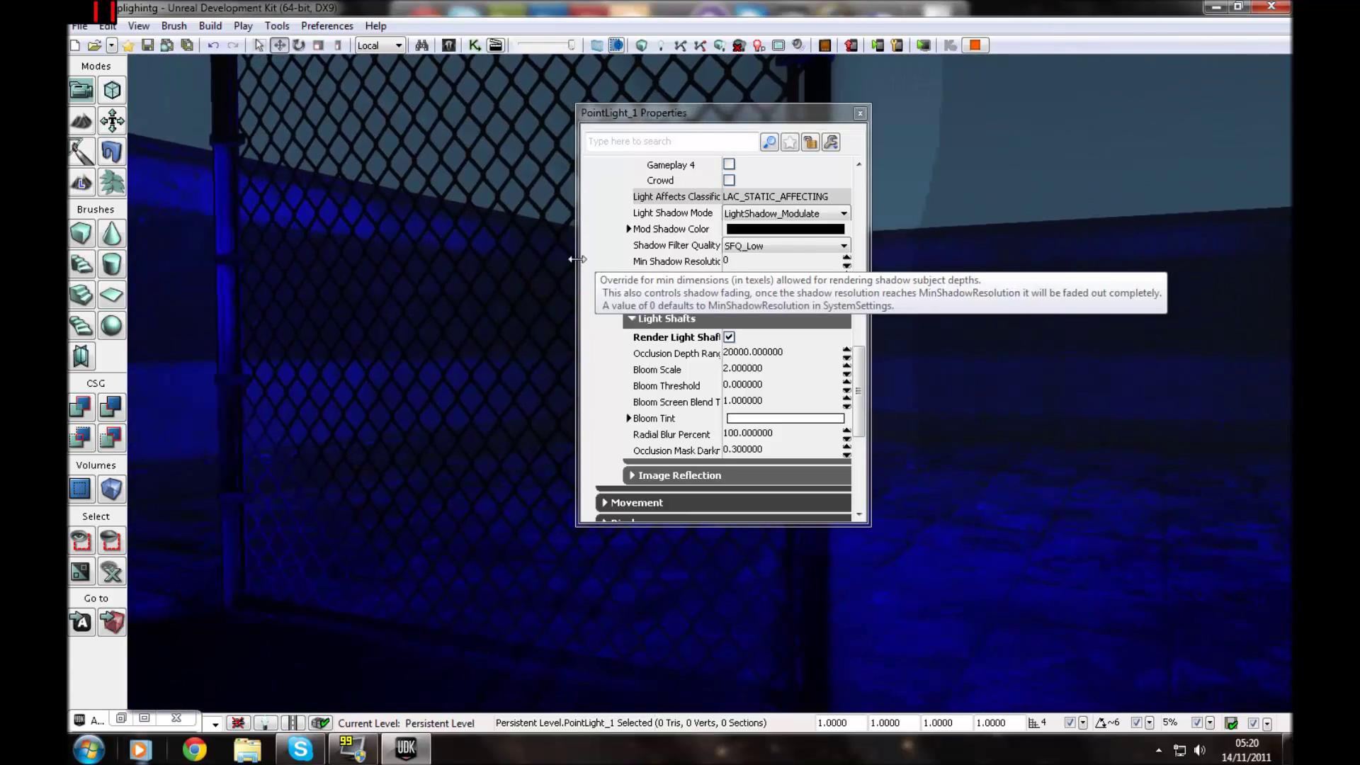
key("Escape")
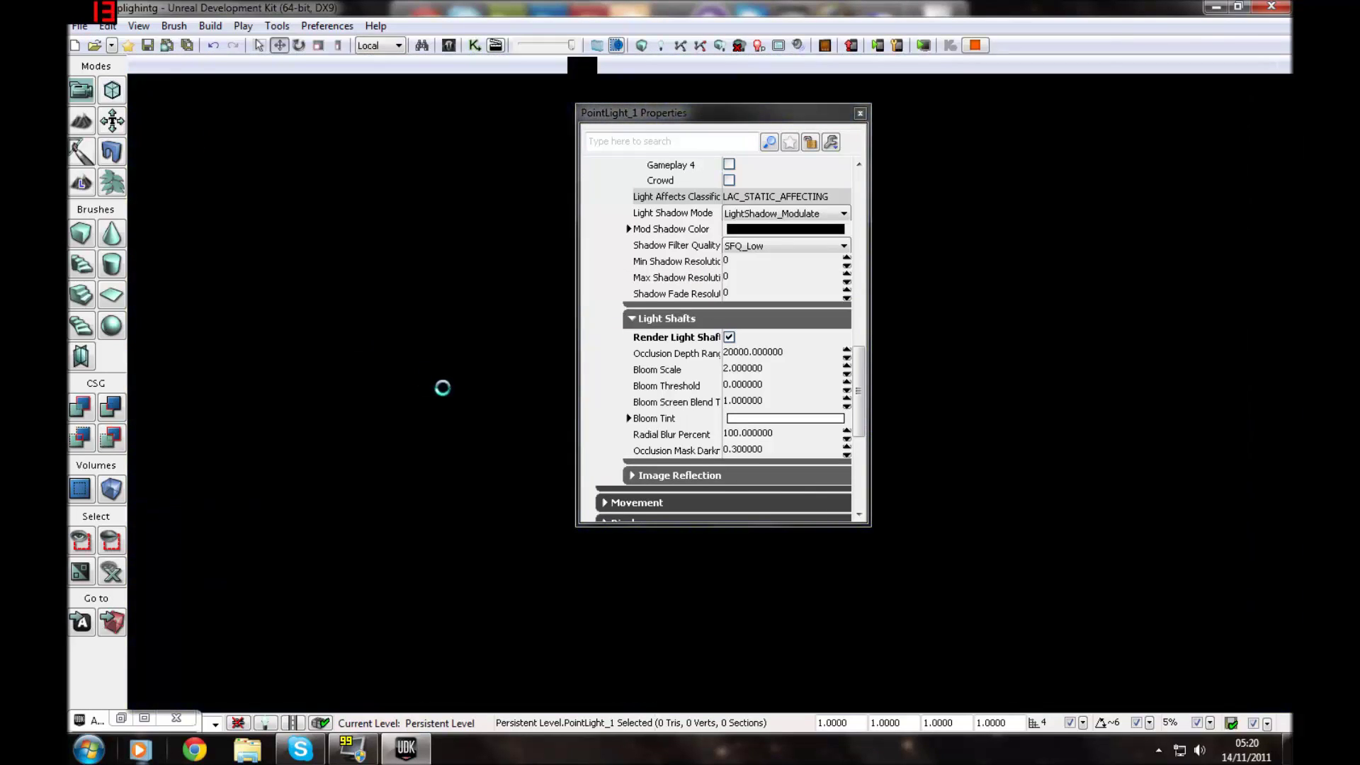
Set the Bloom Tint of the point light's light shafts to coral red and view the tinted glow up close
left_click(737, 424)
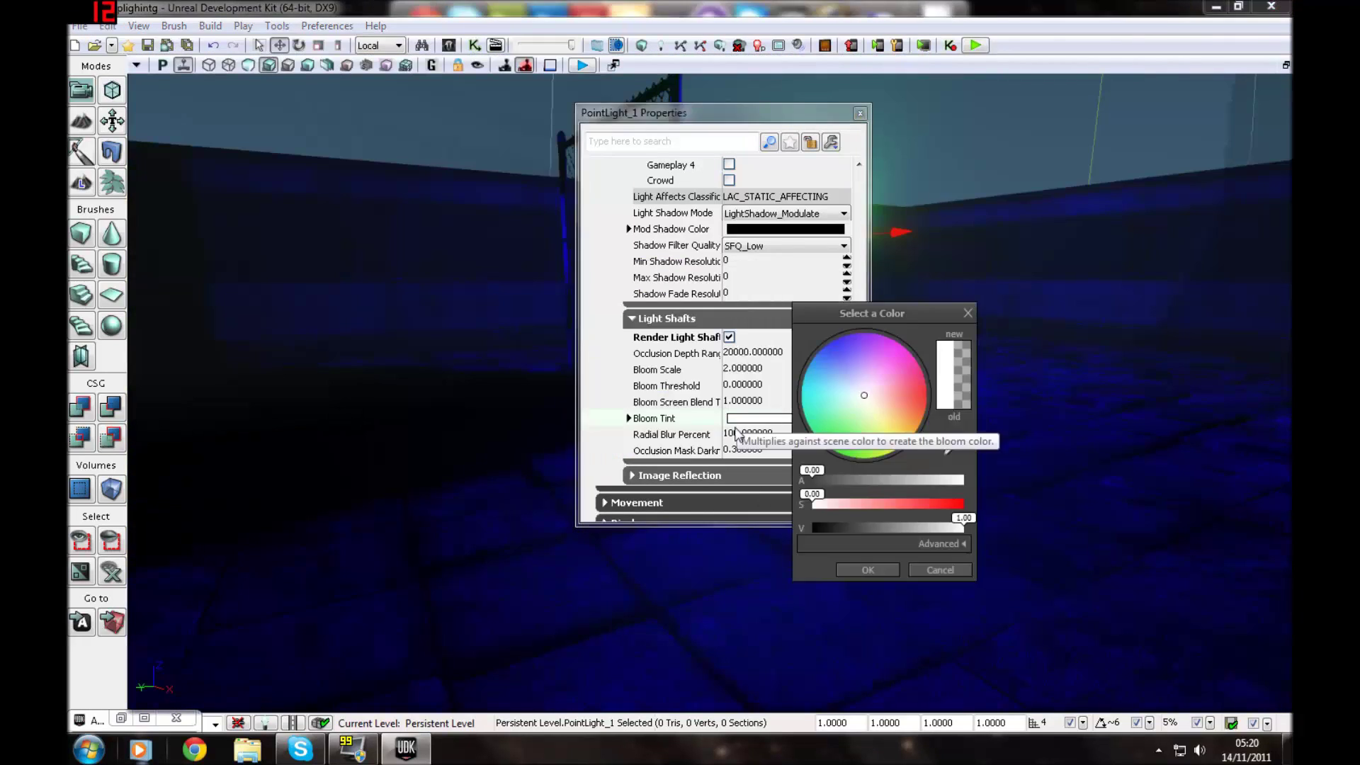
mouse_move(872, 440)
left_mouse_down()
mouse_move(890, 410)
mouse_move(881, 444)
left_mouse_up()
right_click_drag(905, 234, 907, 319)
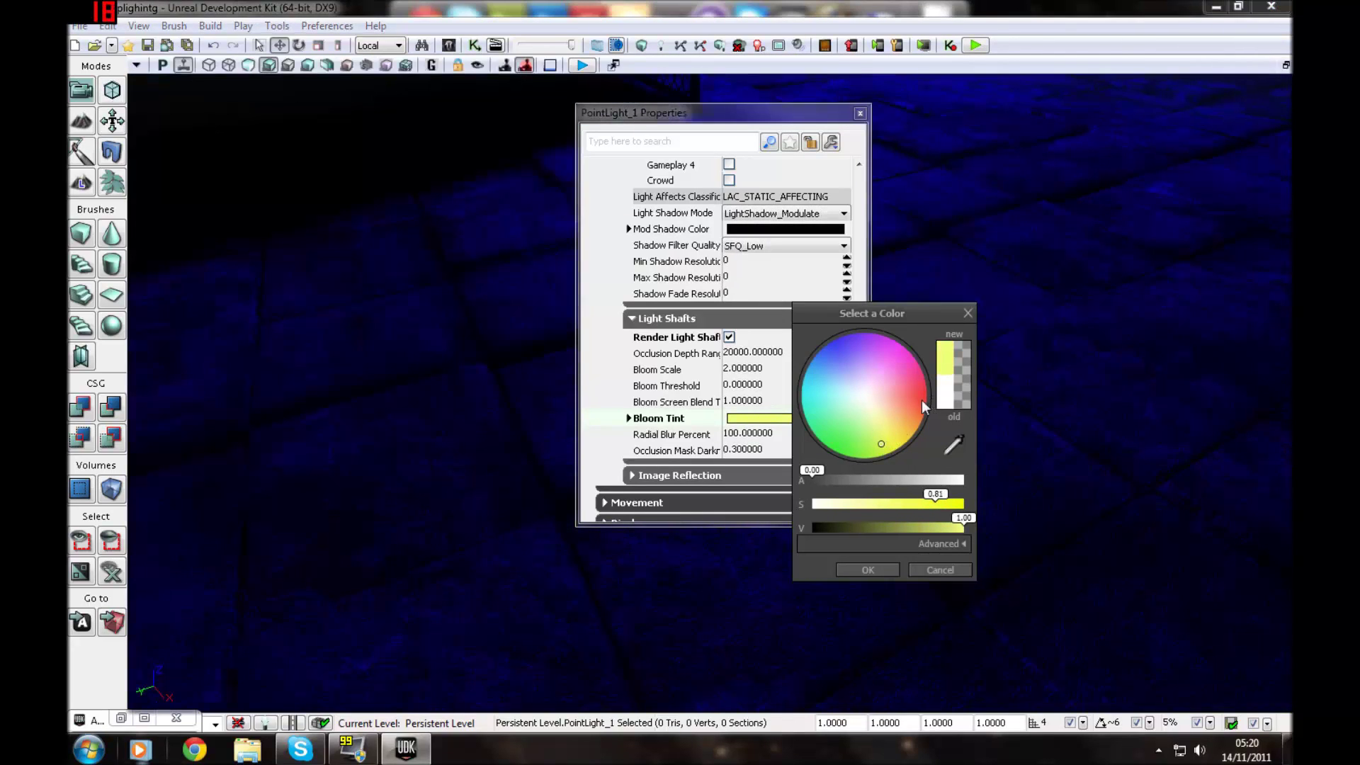
left_click(921, 401)
left_click(874, 570)
left_click(869, 569)
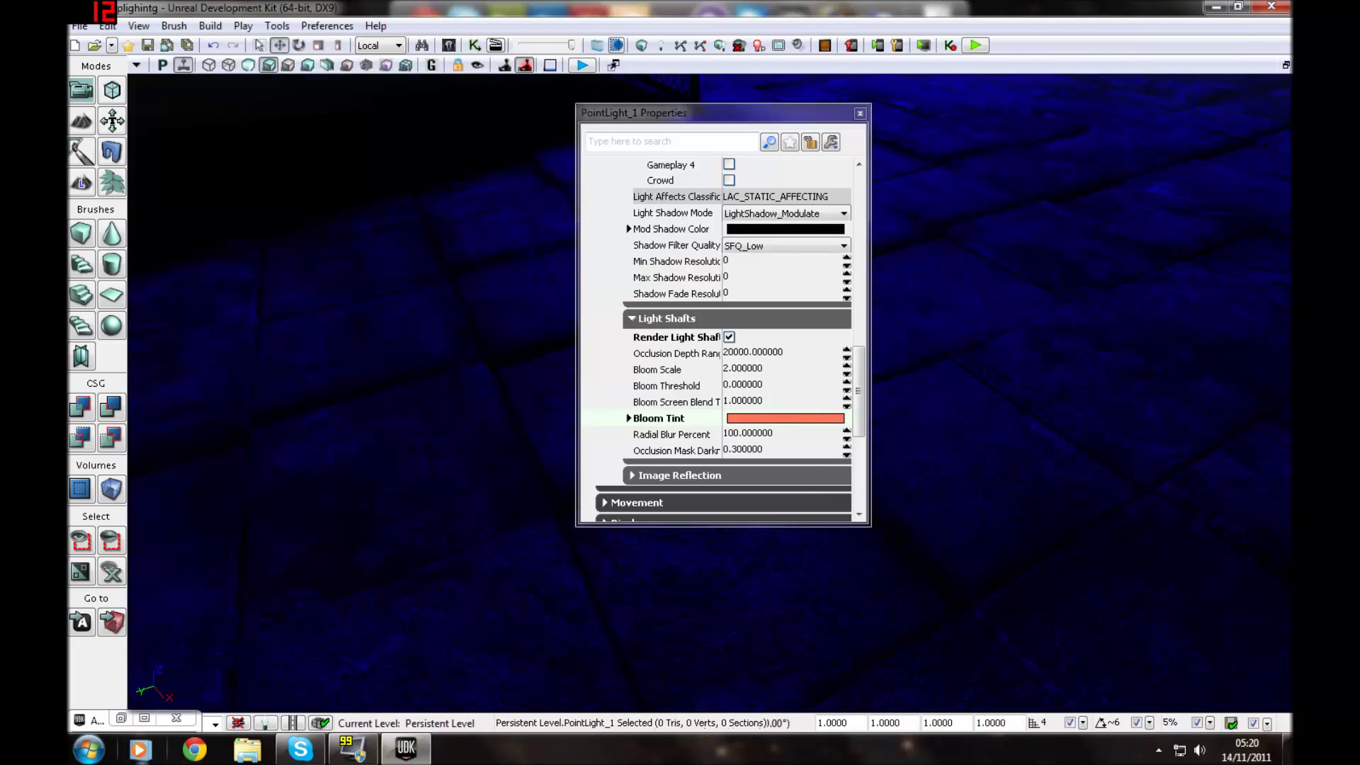
right_click_drag(913, 552, 898, 429)
key("w")
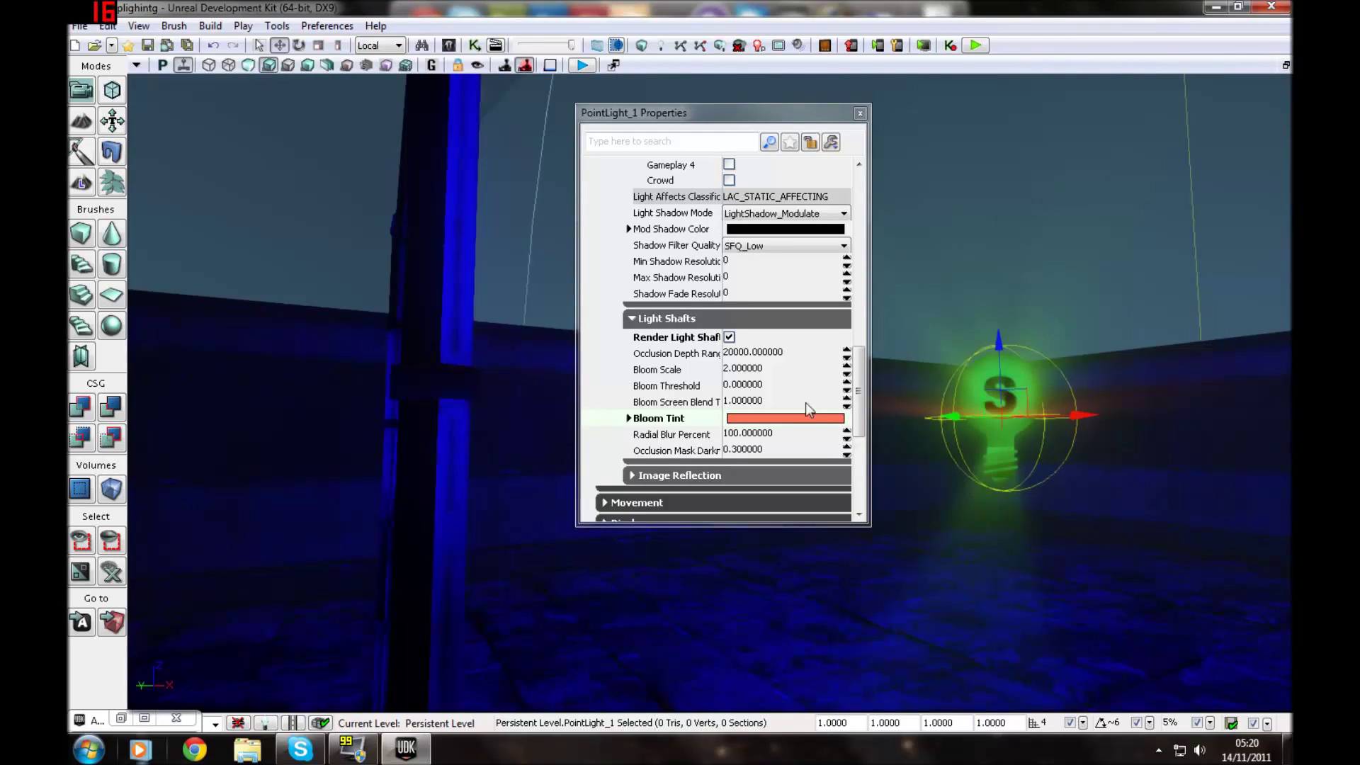
Expand the point light's Lightmass and Point Light Component settings and look through its remaining properties
left_click_drag(859, 411, 857, 233)
left_click(767, 227)
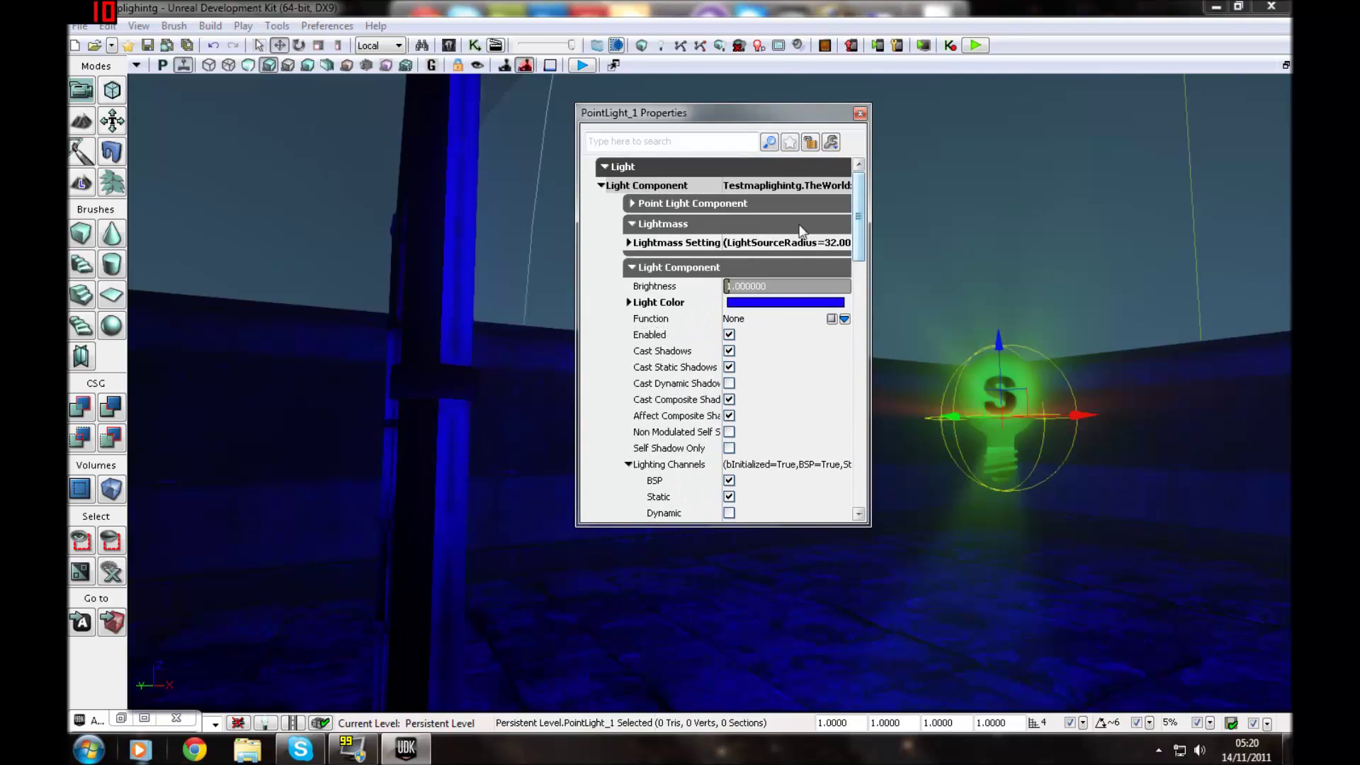
left_click(779, 210)
left_click(758, 202)
left_click(758, 203)
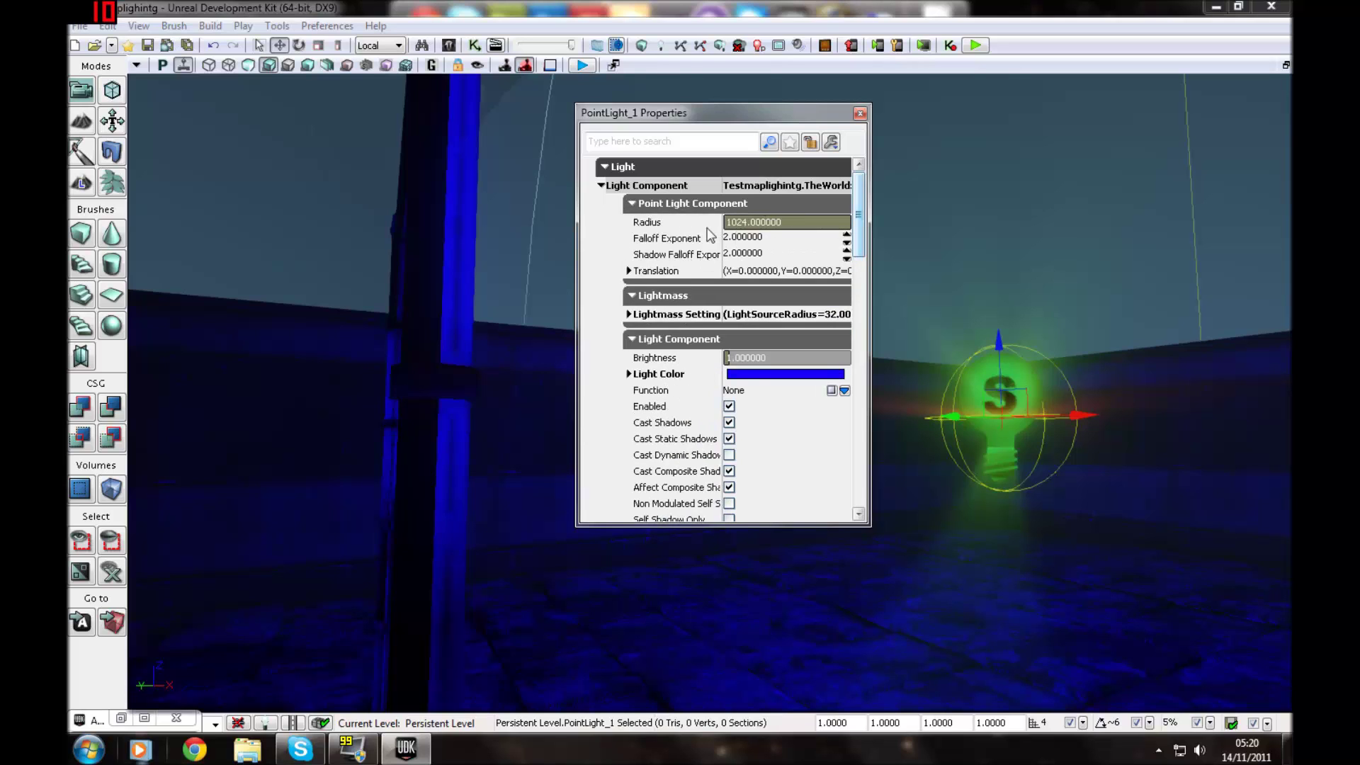
left_click_drag(859, 227, 881, 502)
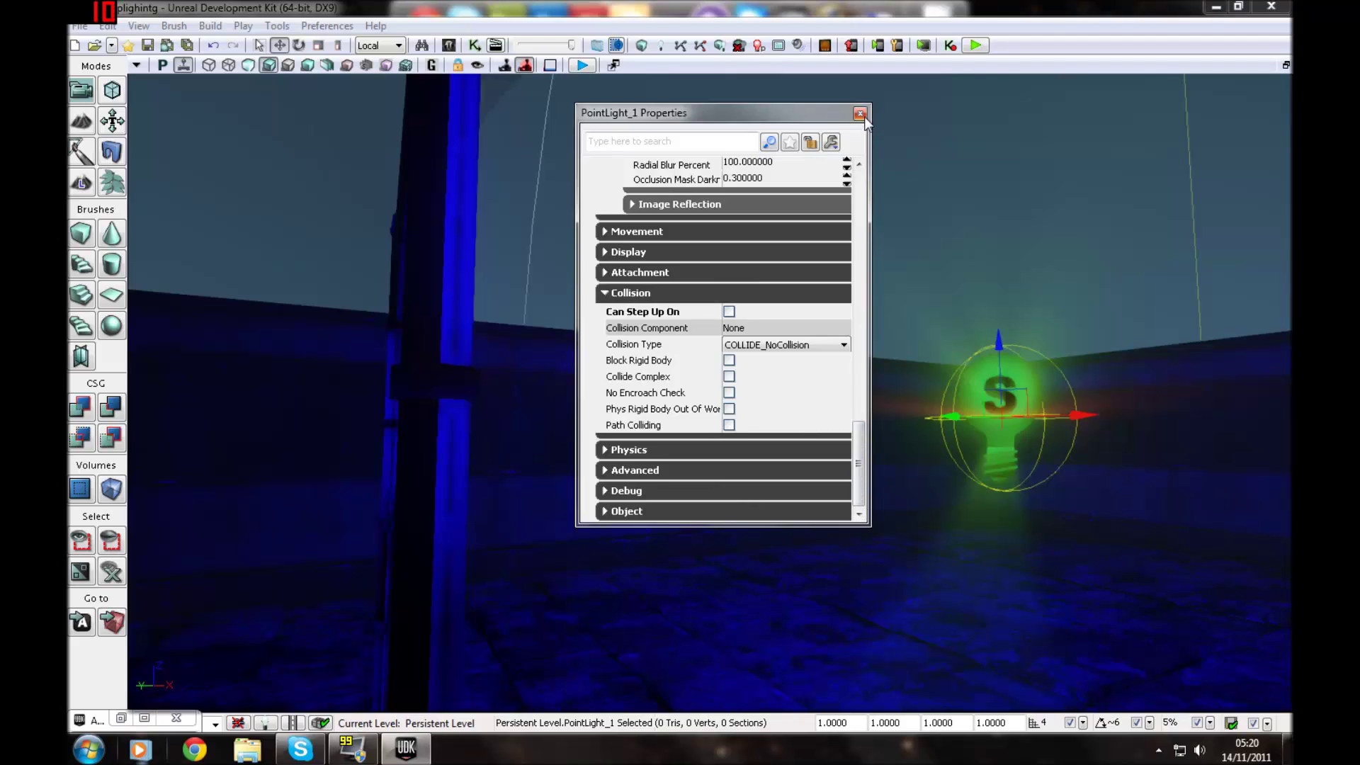